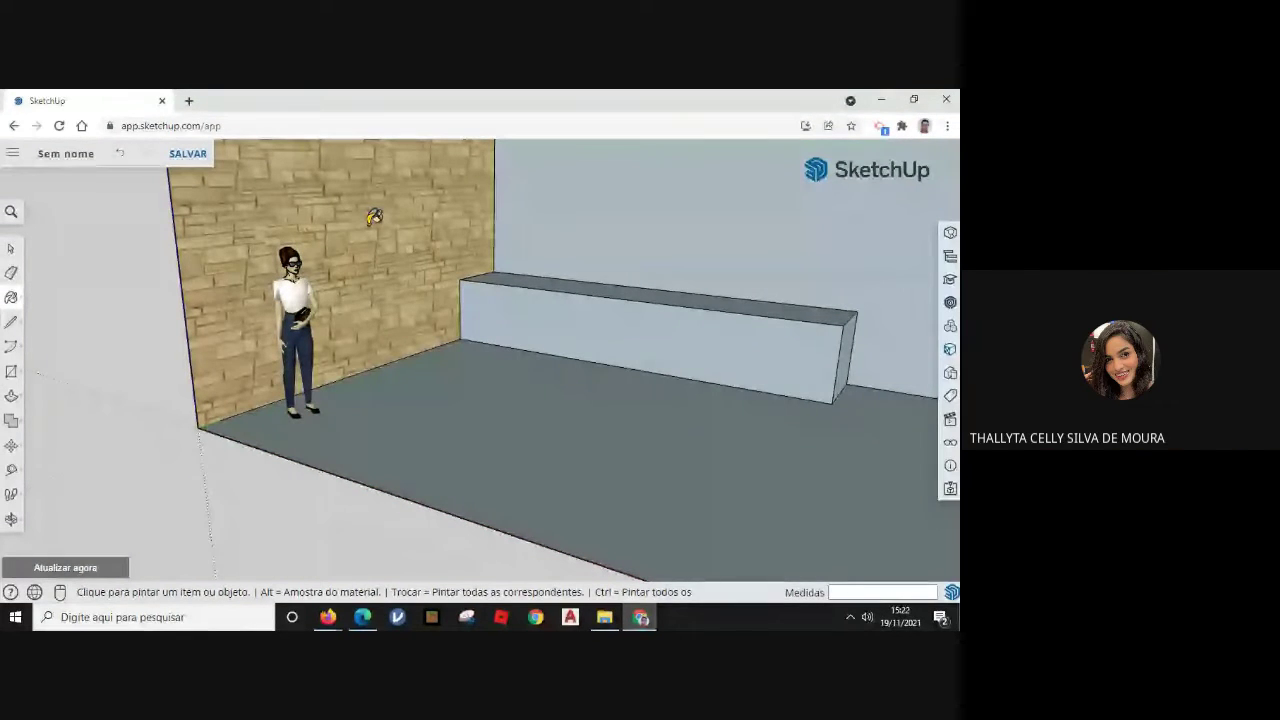
Import the second recycling photo from the Aula sketchUP folder on the local device.
click(13, 155)
mouse_move(66, 306)
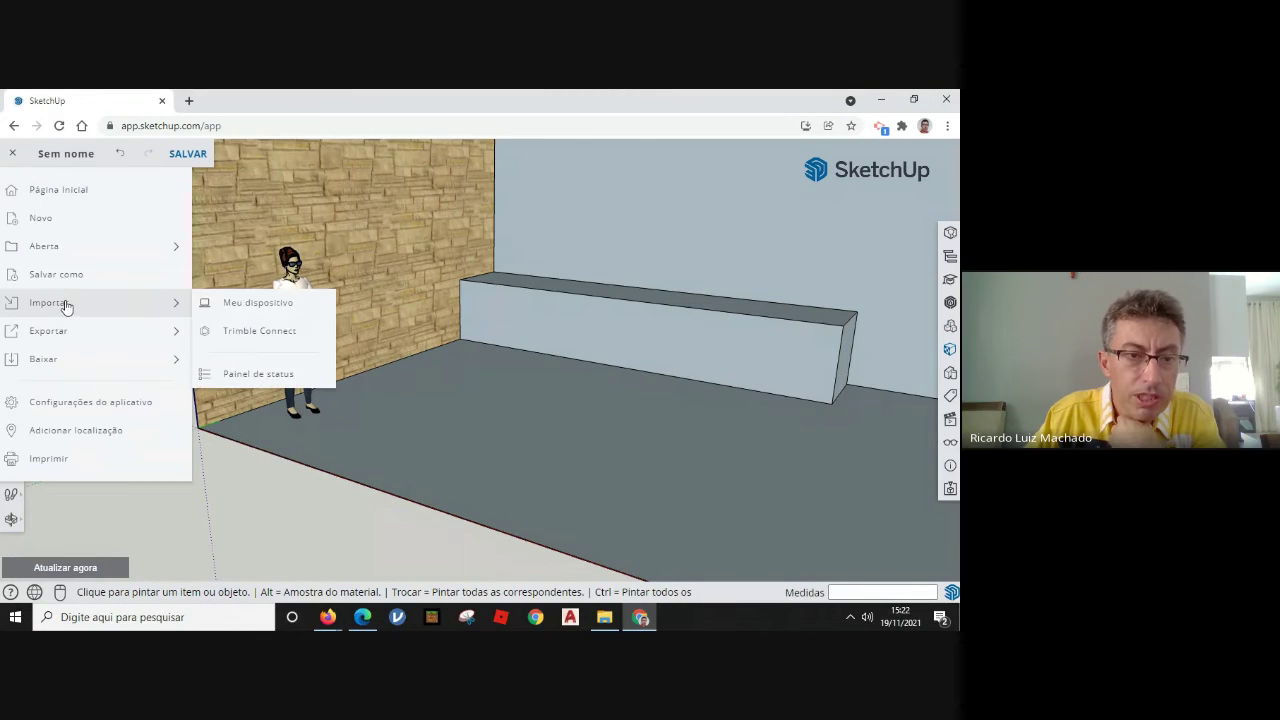
click(256, 302)
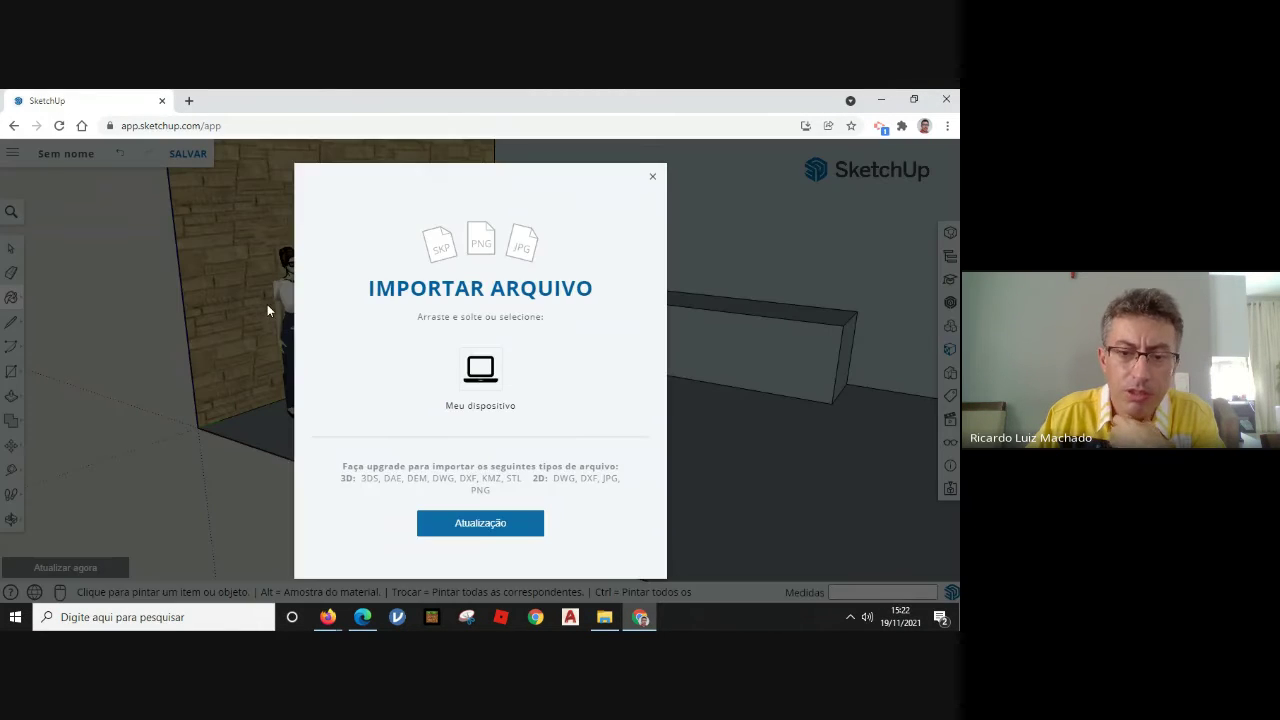
click(484, 384)
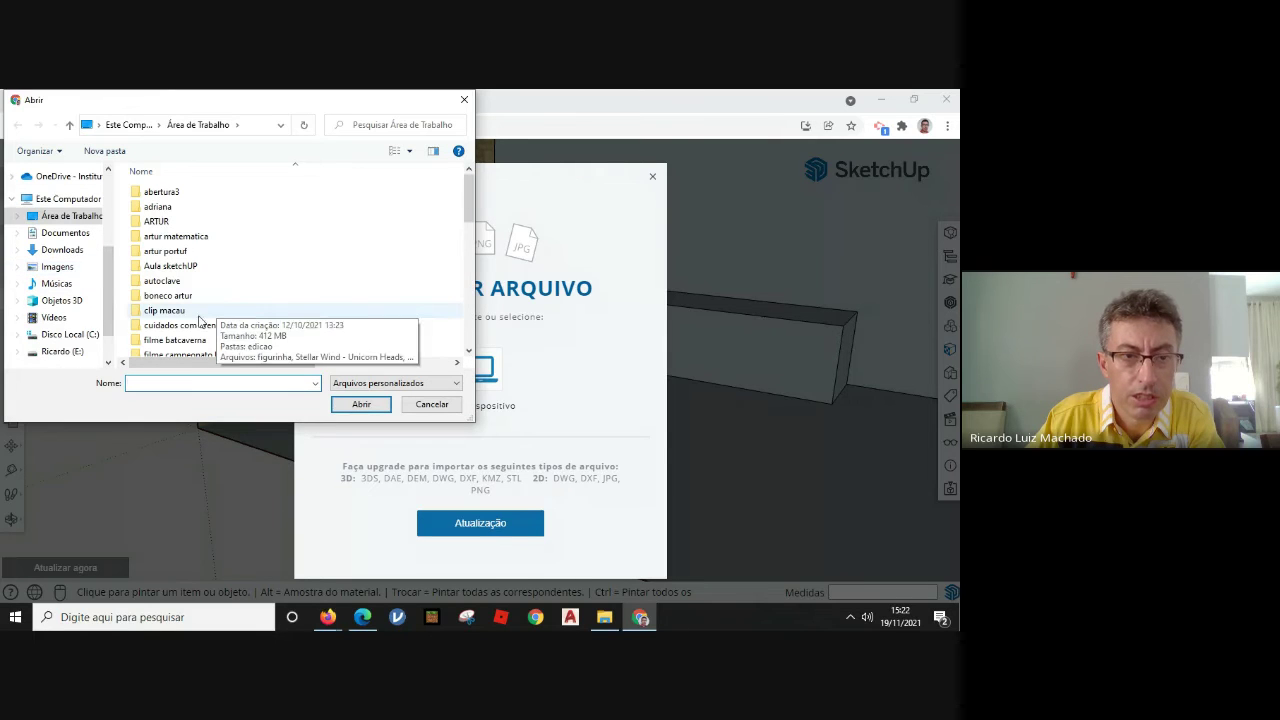
click(169, 267)
double_click(169, 267)
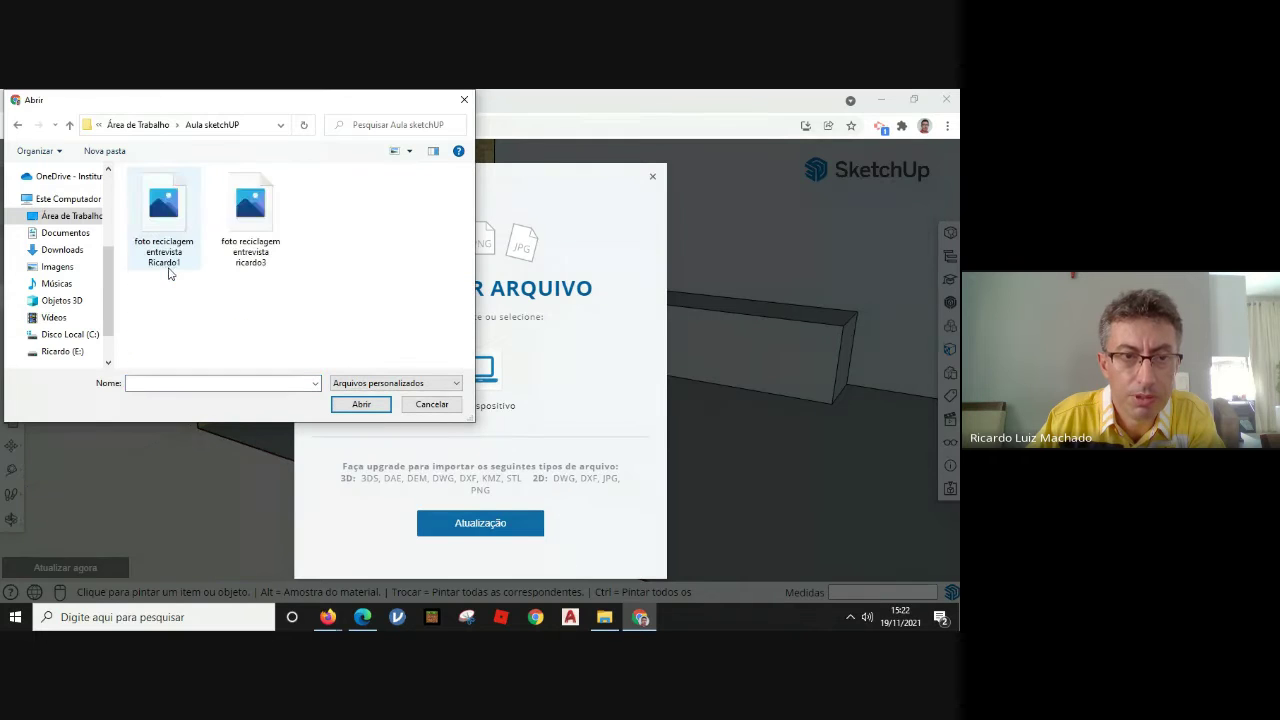
click(255, 210)
double_click(255, 210)
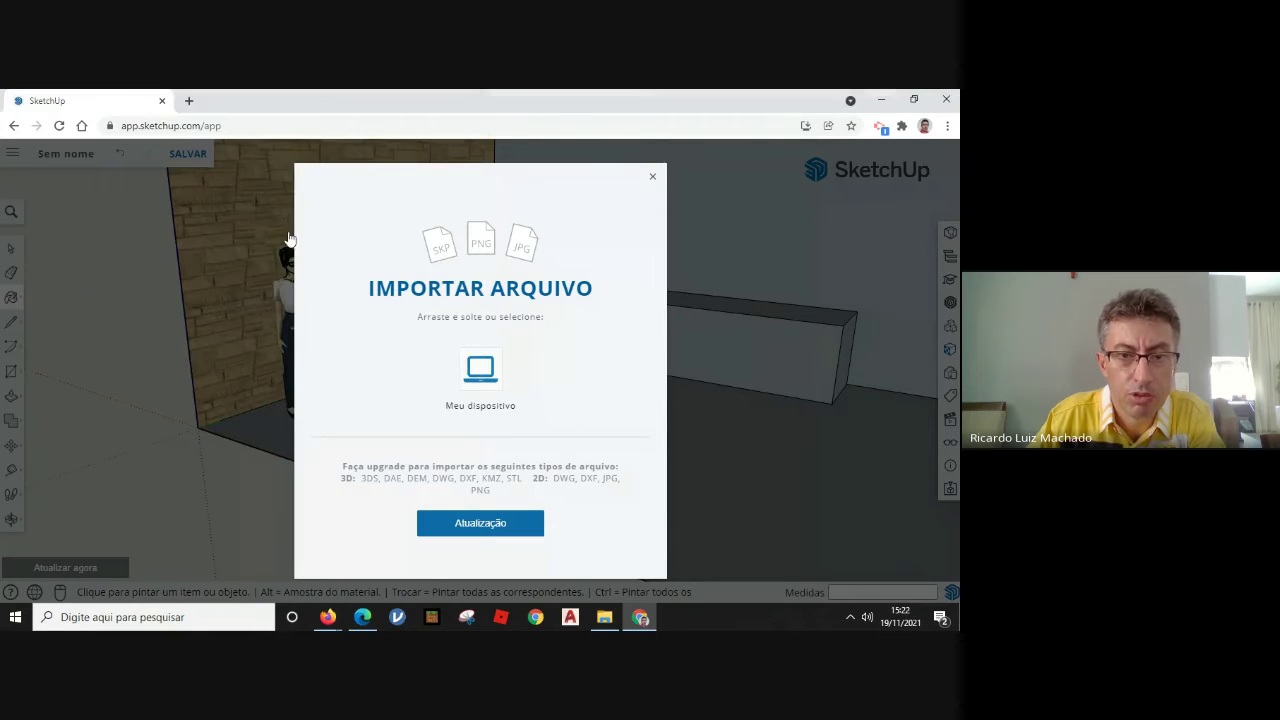
Place the imported photo upright on the back wall, above the long bench.
click(414, 478)
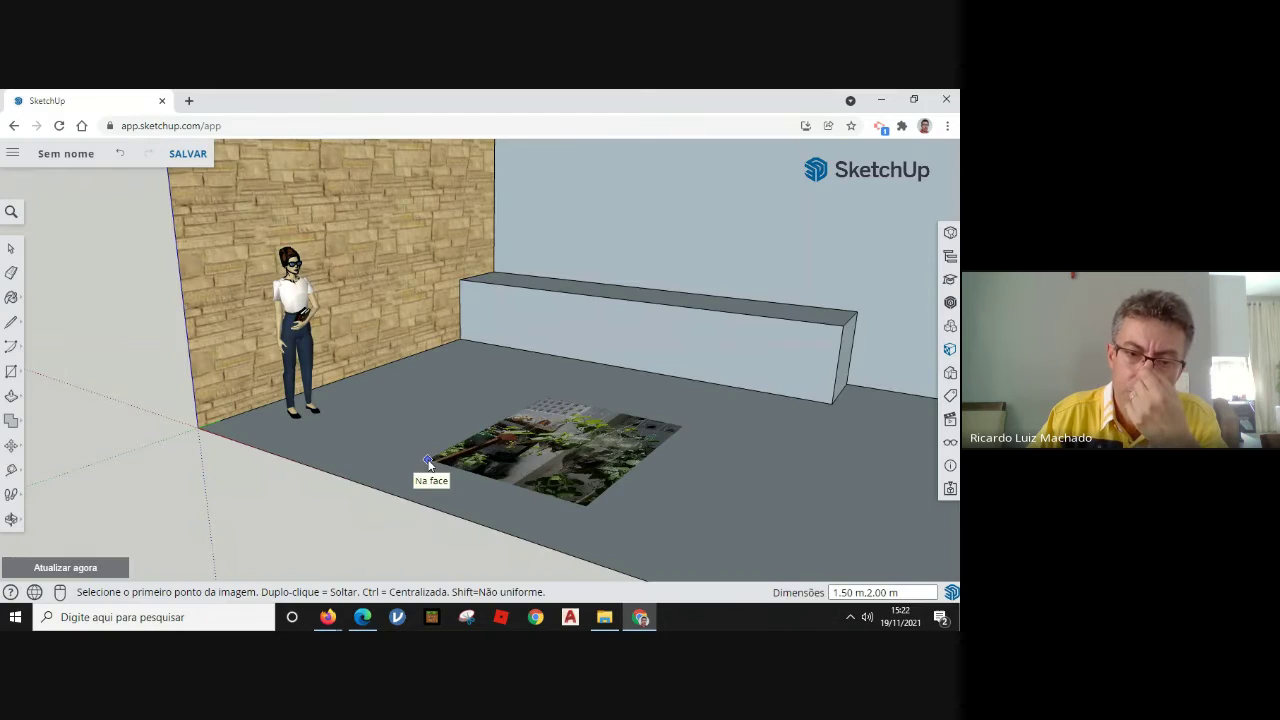
click(719, 257)
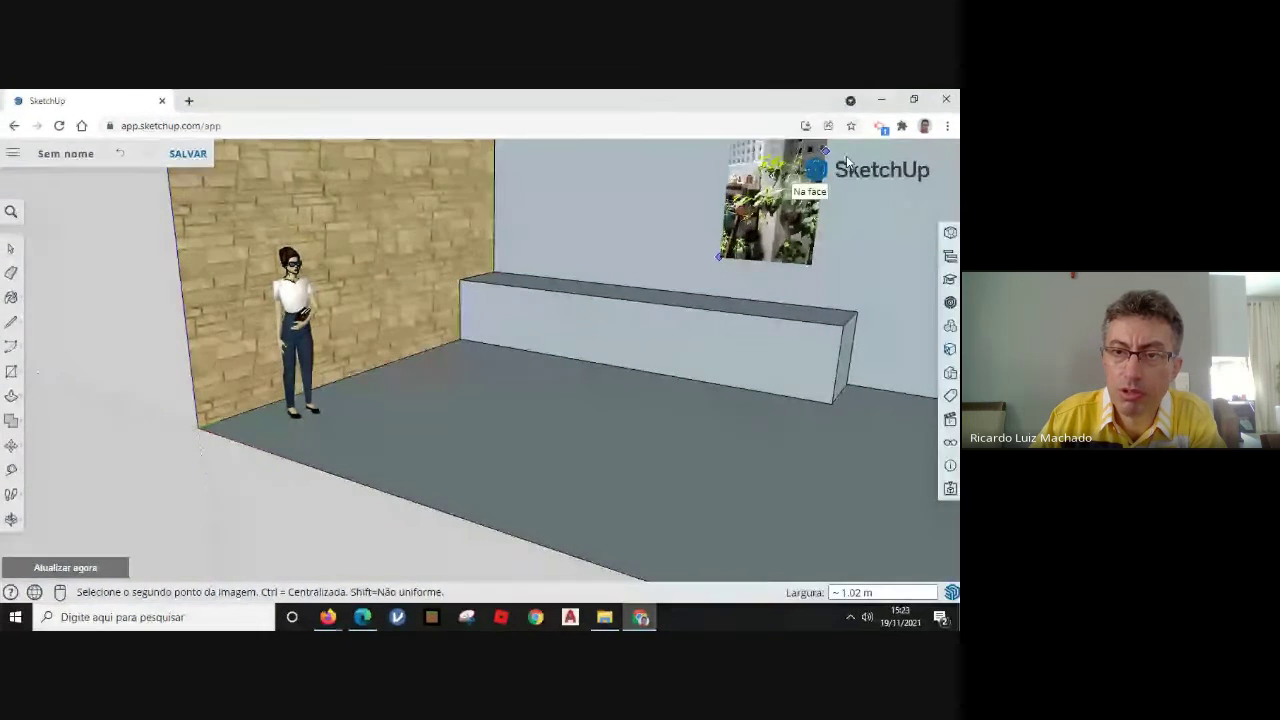
click(802, 207)
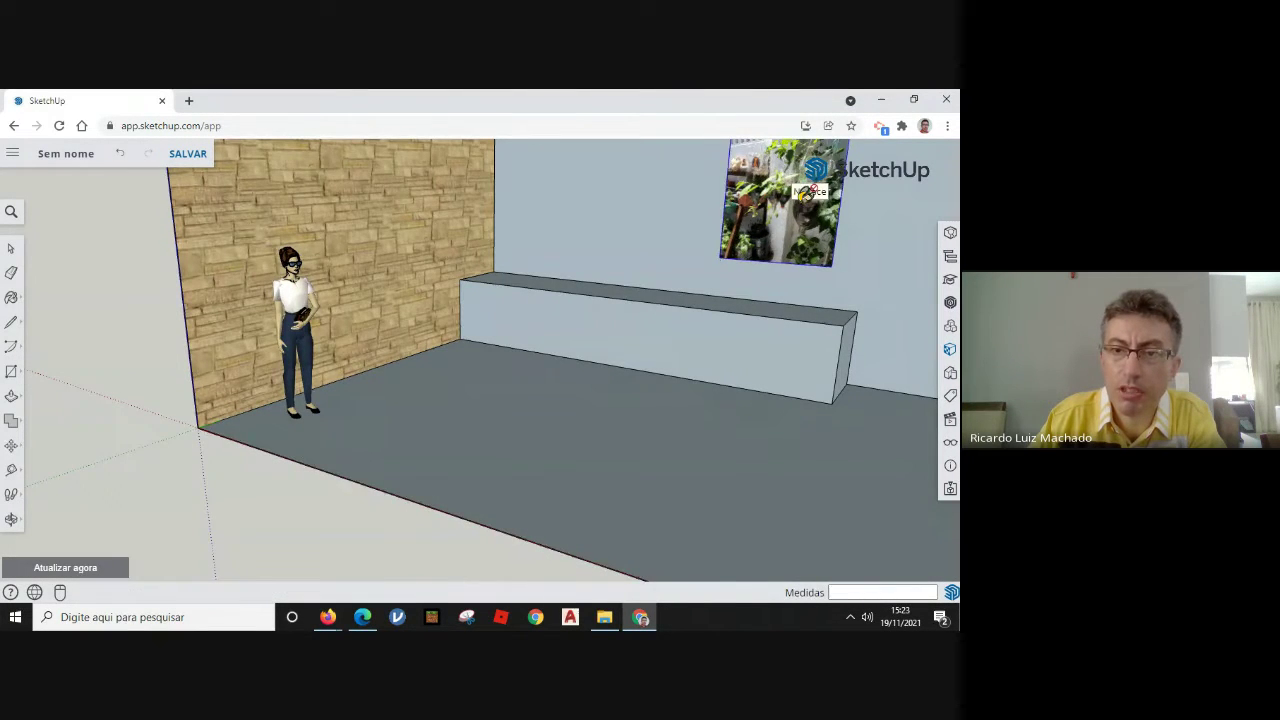
Scale the wall photo down uniformly from its upper corner to a factor of about 0.79.
scroll(802, 230, up, 5)
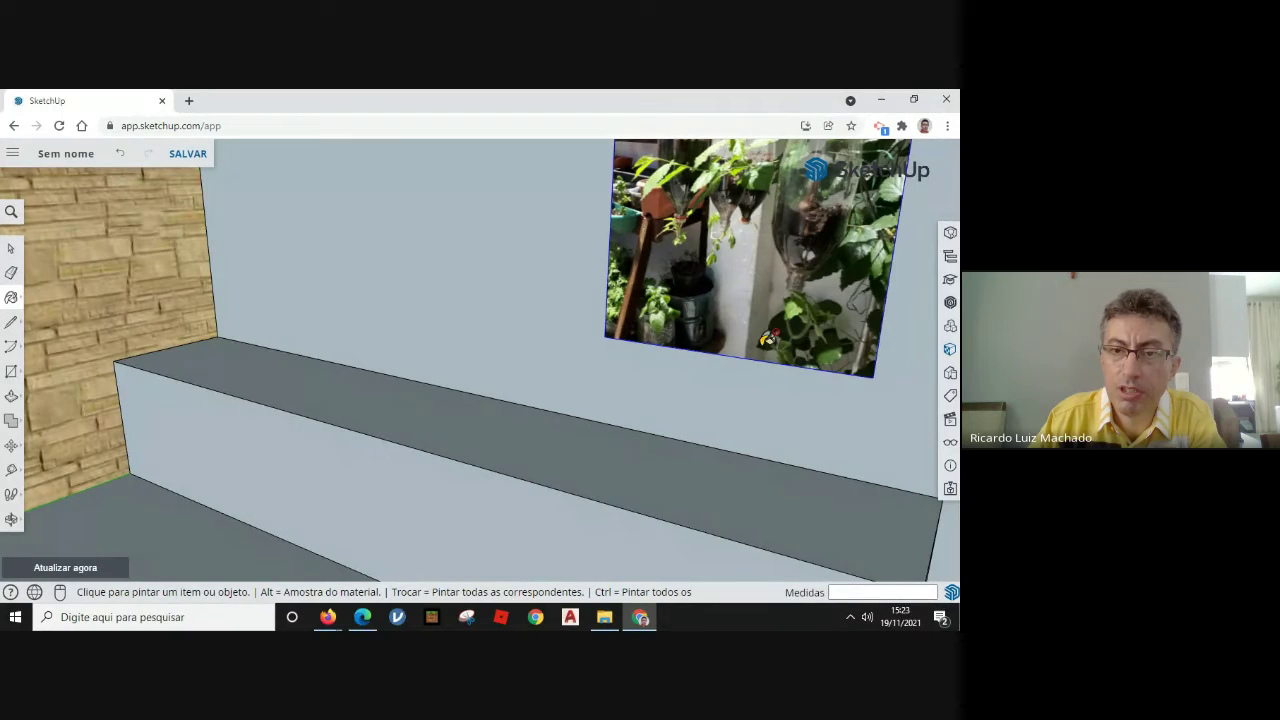
click(13, 521)
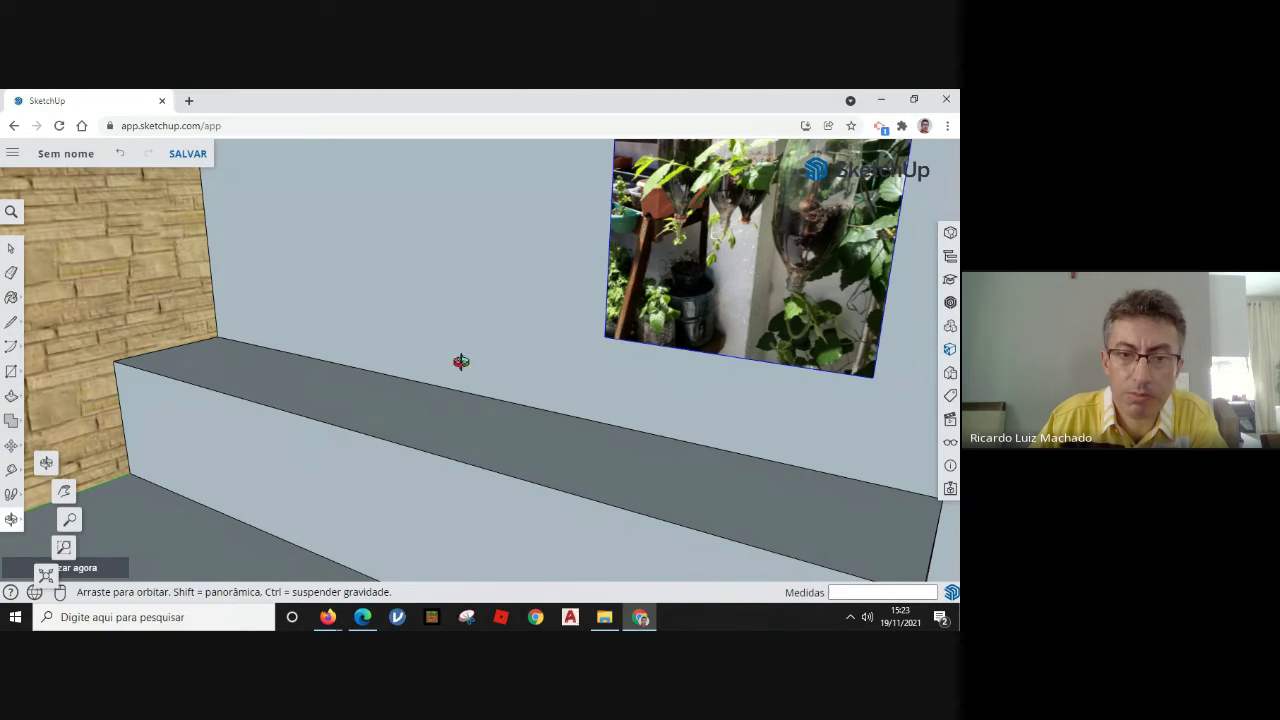
click(58, 493)
drag(632, 255, 465, 418)
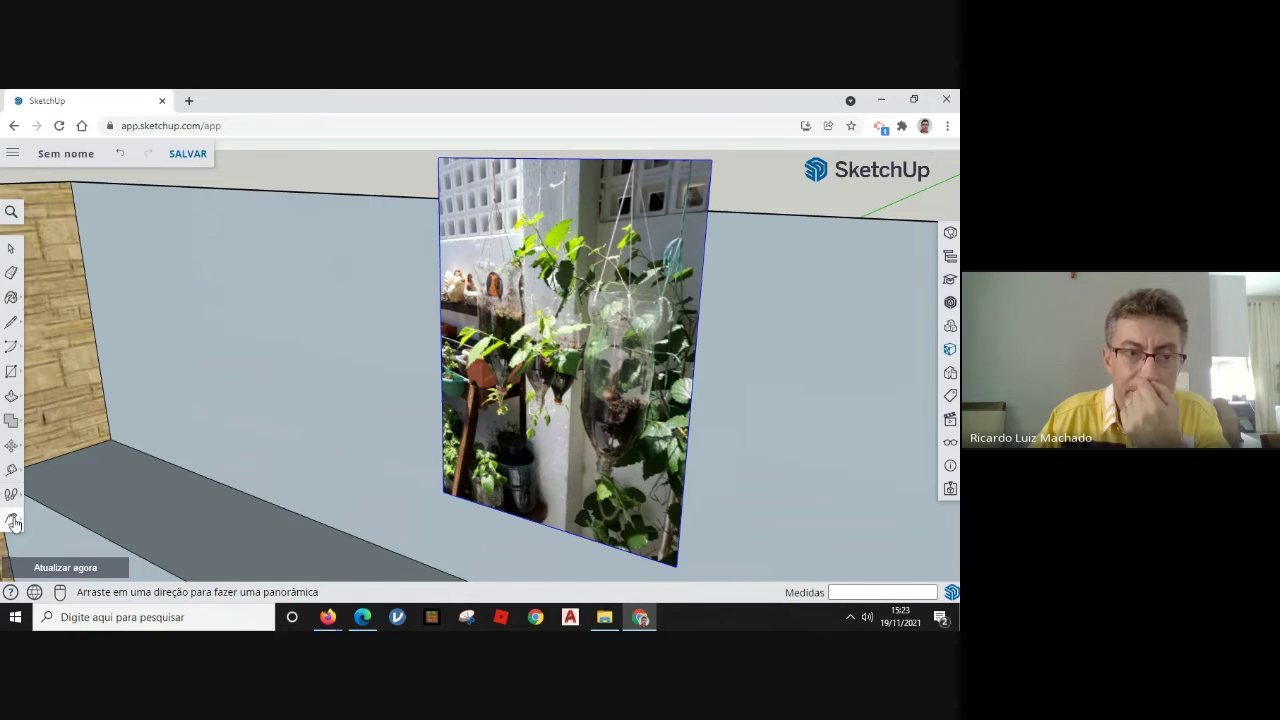
click(12, 395)
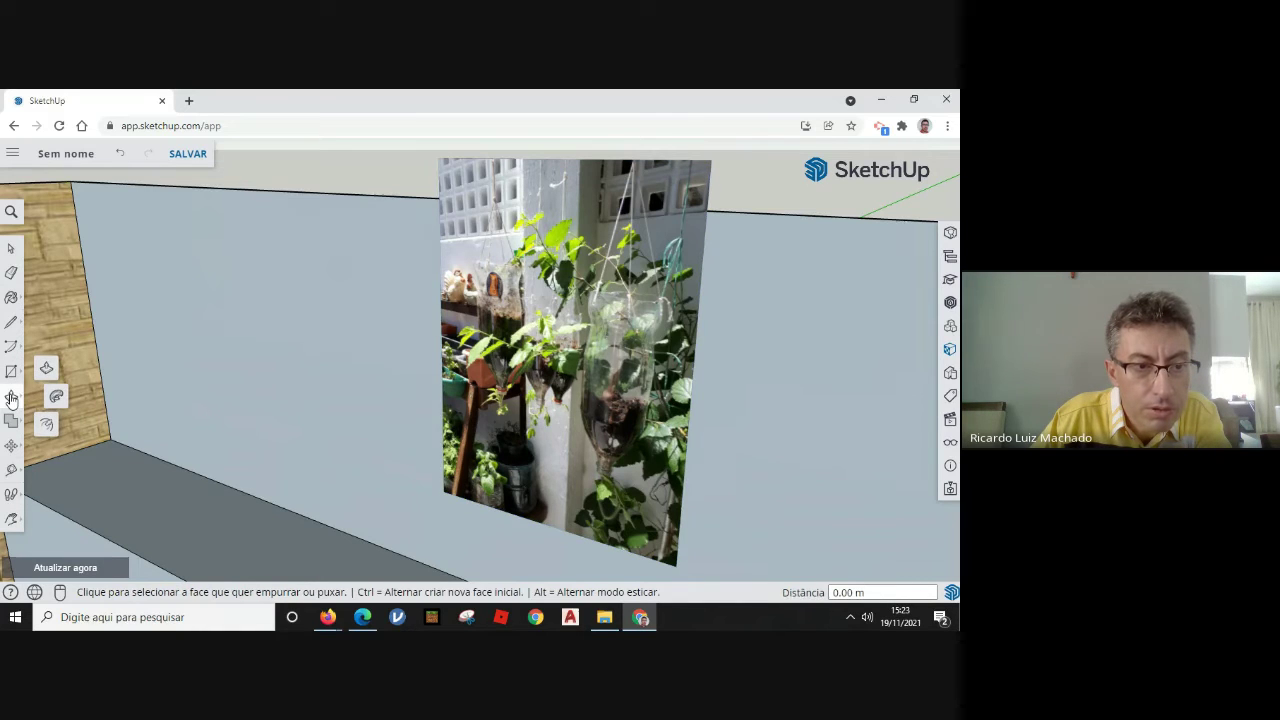
click(12, 446)
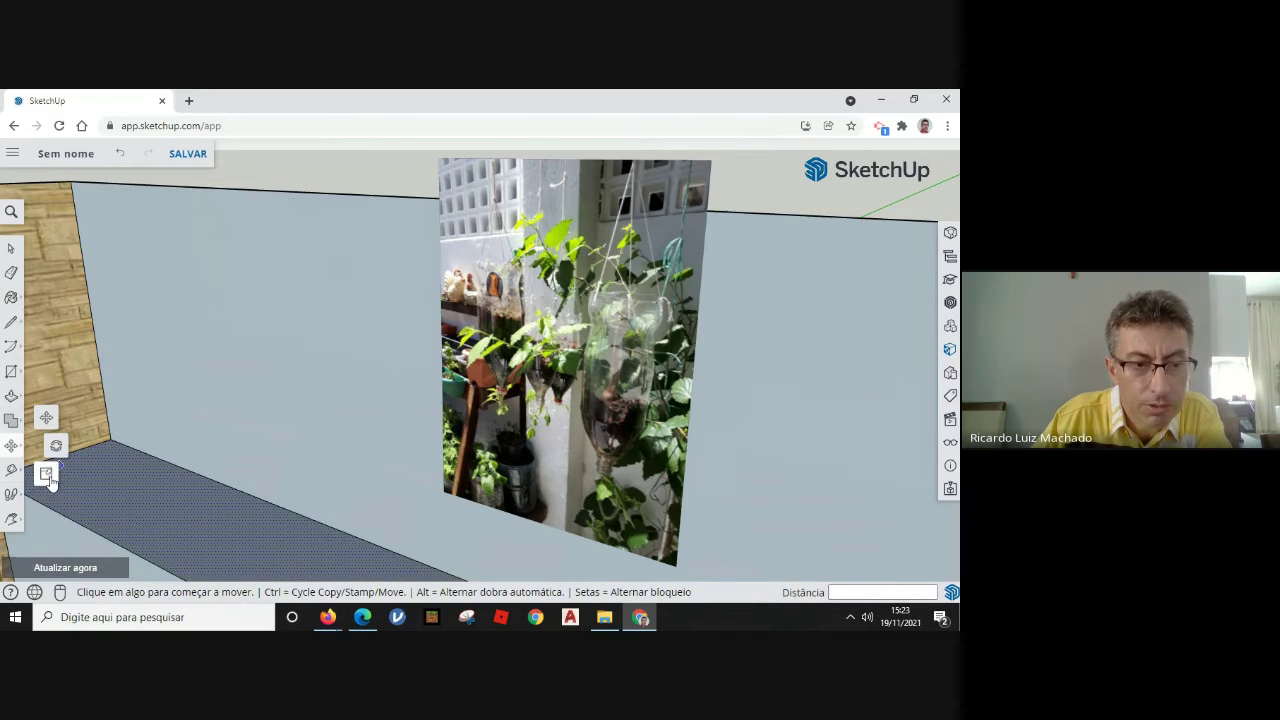
click(46, 473)
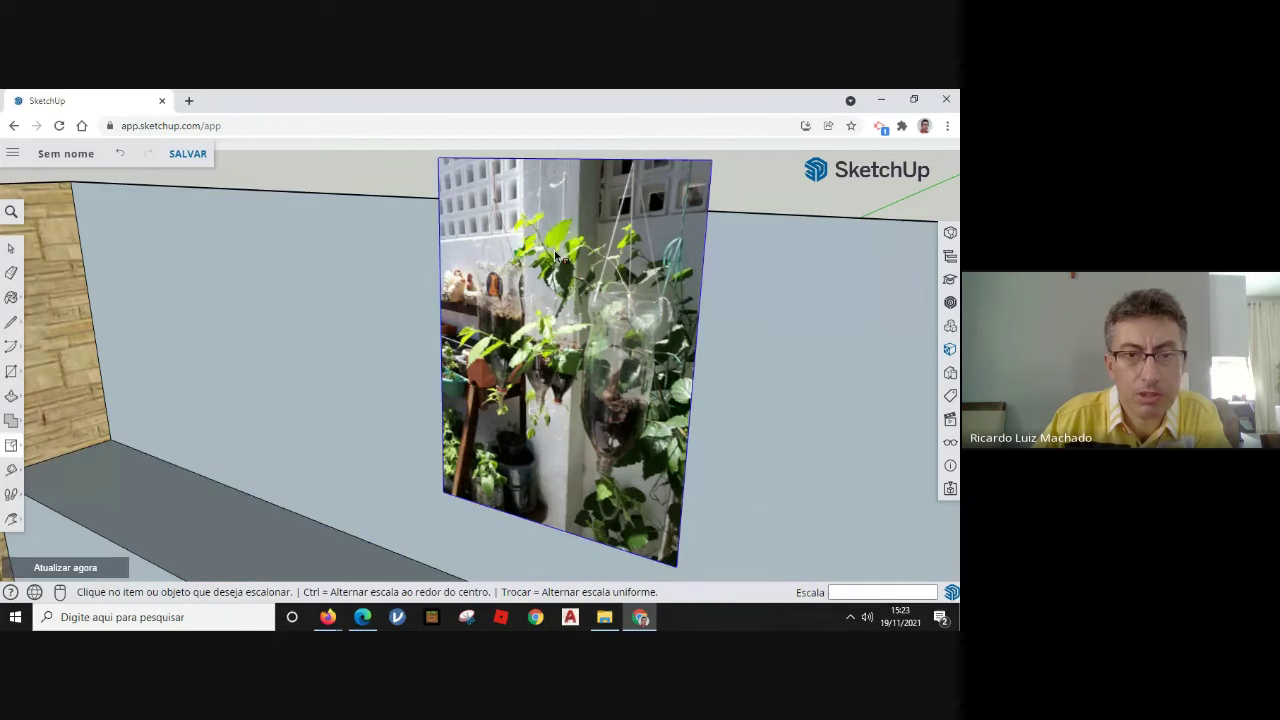
click(704, 161)
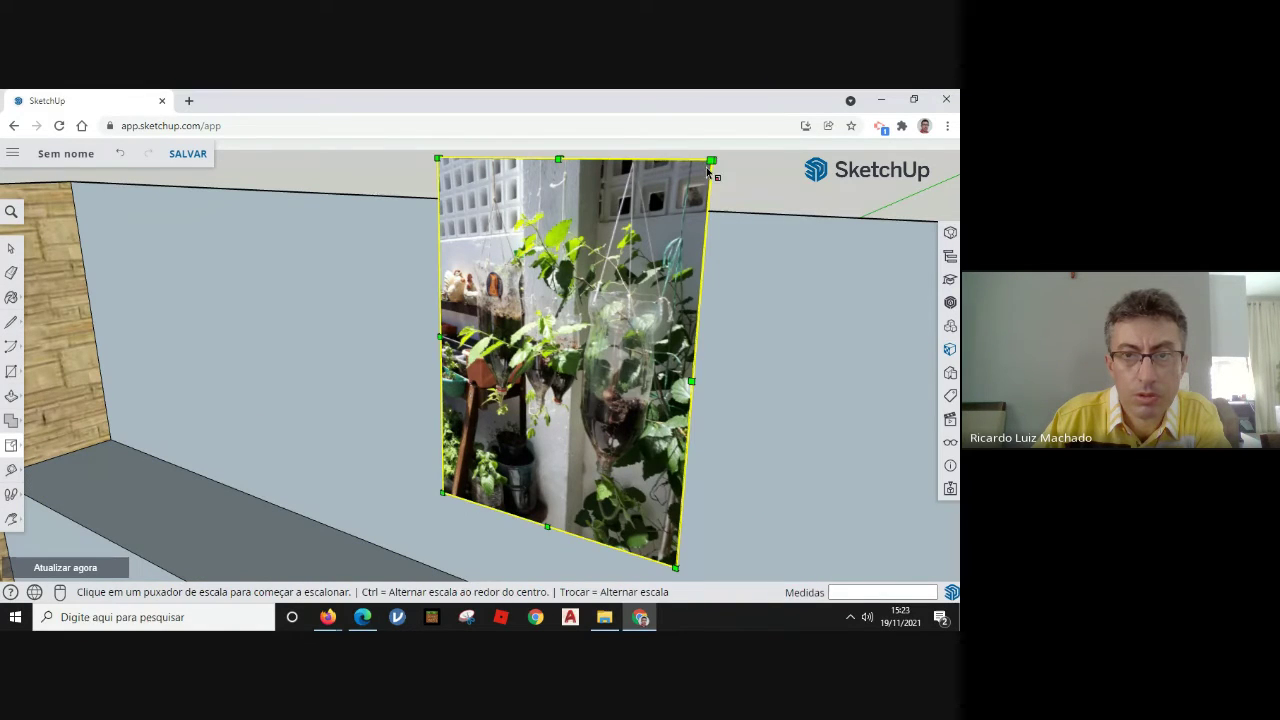
click(708, 161)
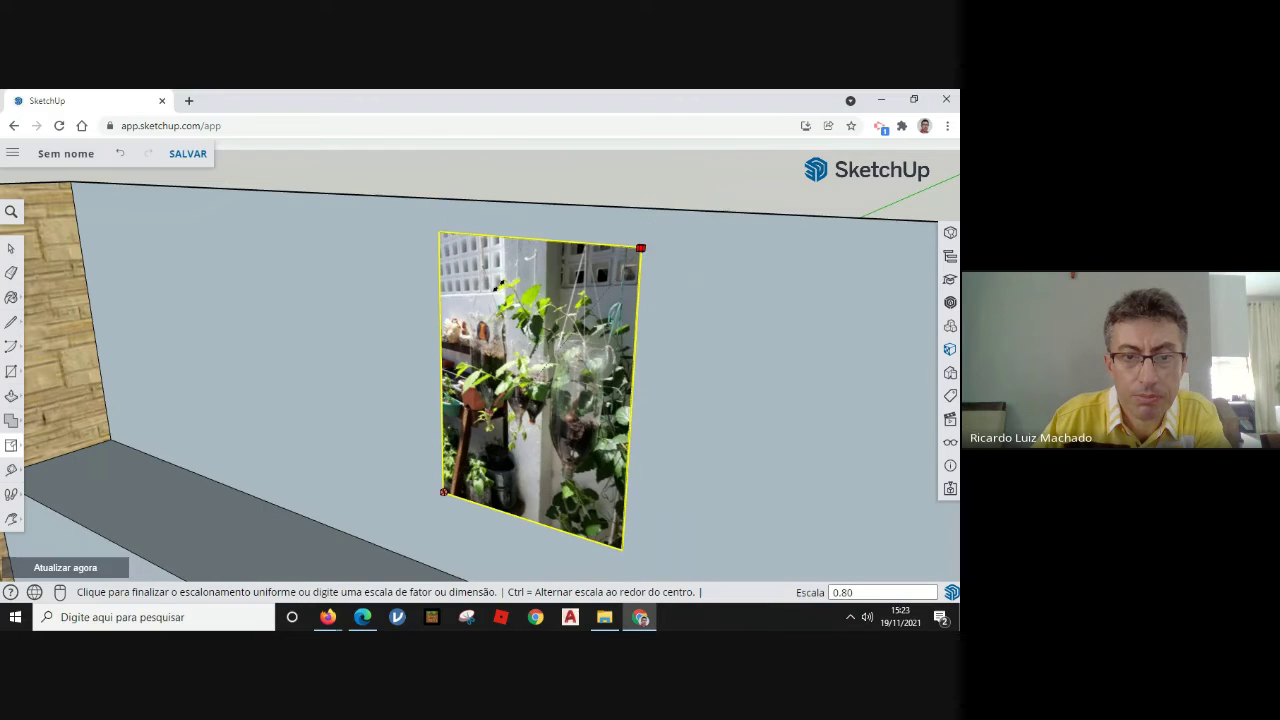
click(527, 290)
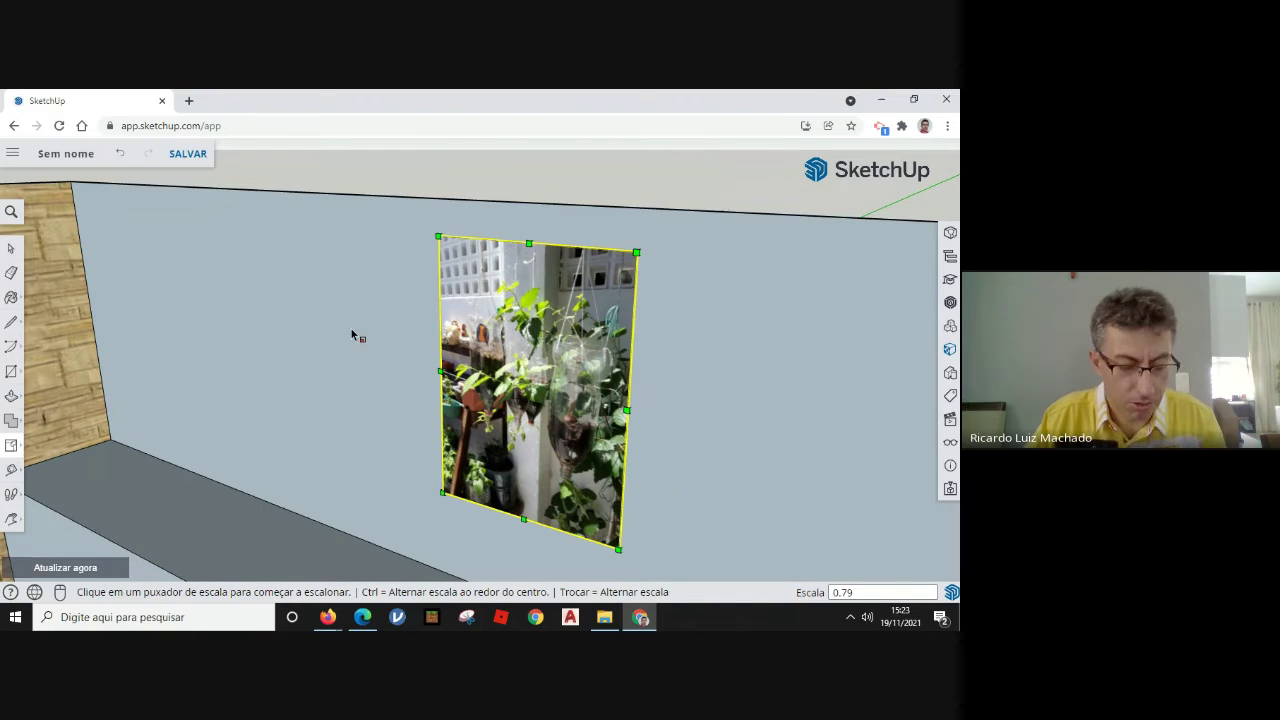
key(Escape)
Examine the photo on the back wall and the whole room with its bench from several angles.
middle_drag(369, 323, 349, 386)
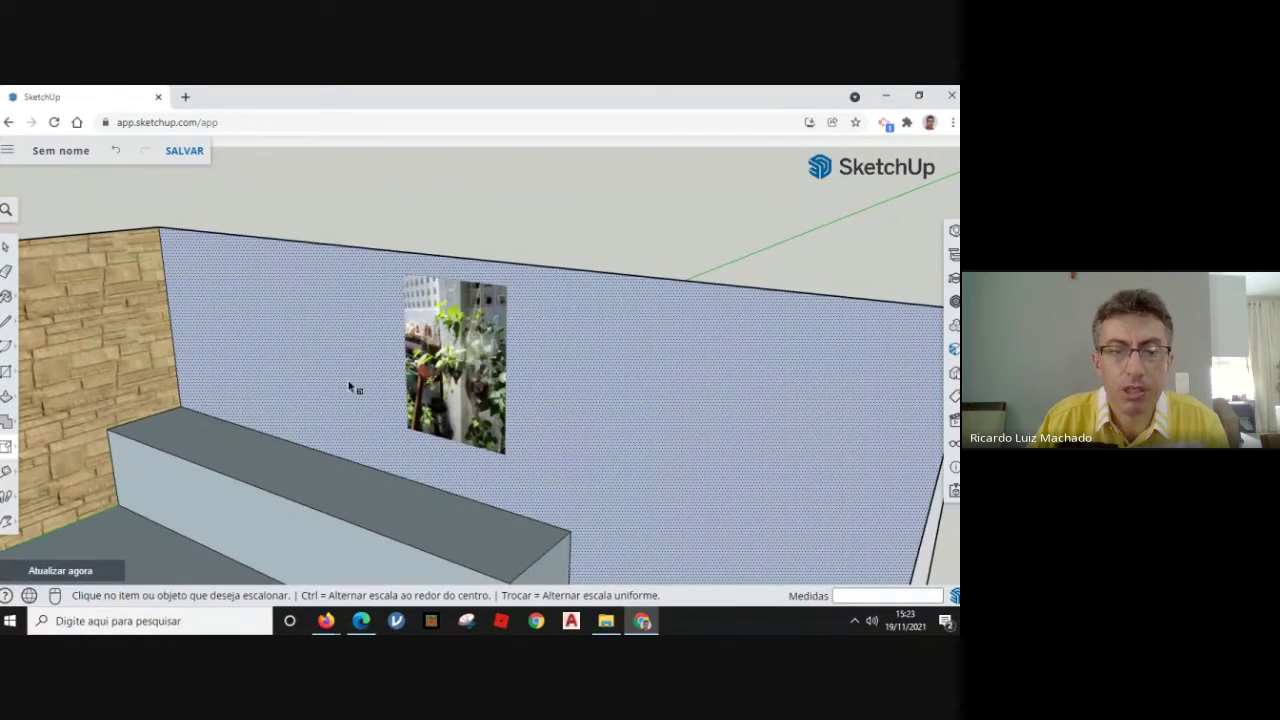
click(6, 521)
scroll(440, 345, down, 2)
key(s)
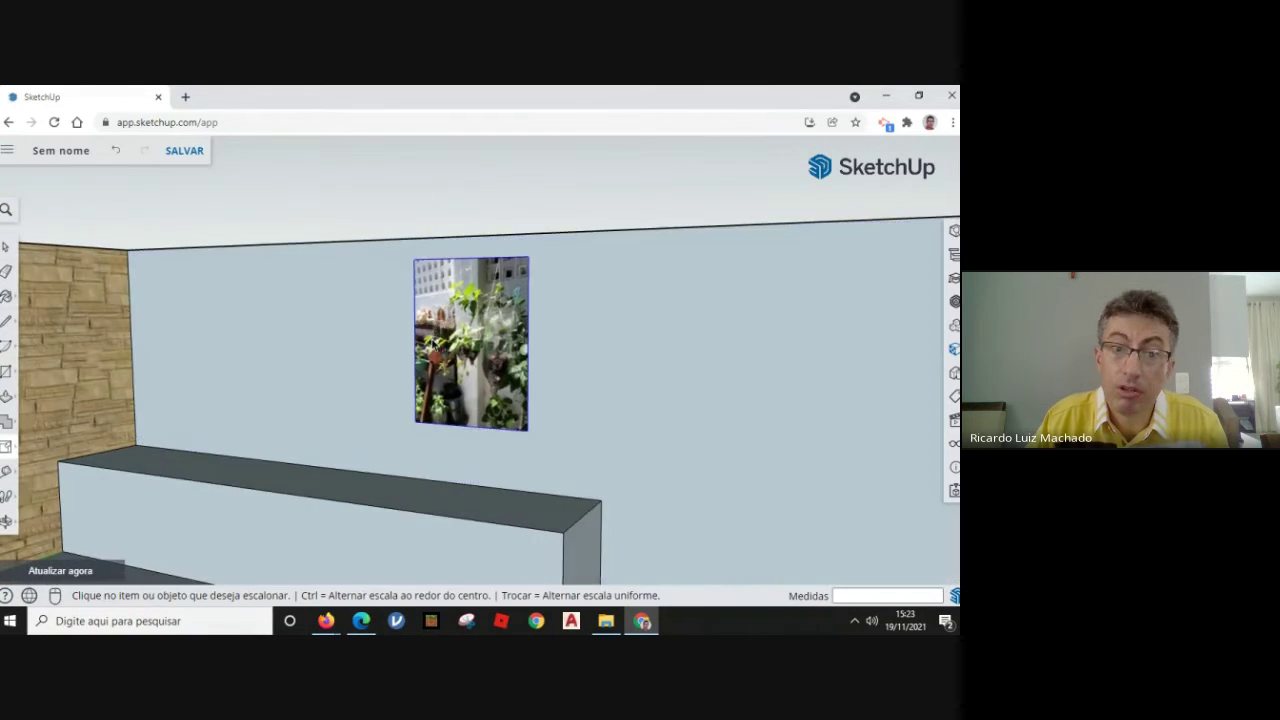
scroll(440, 345, down, 6)
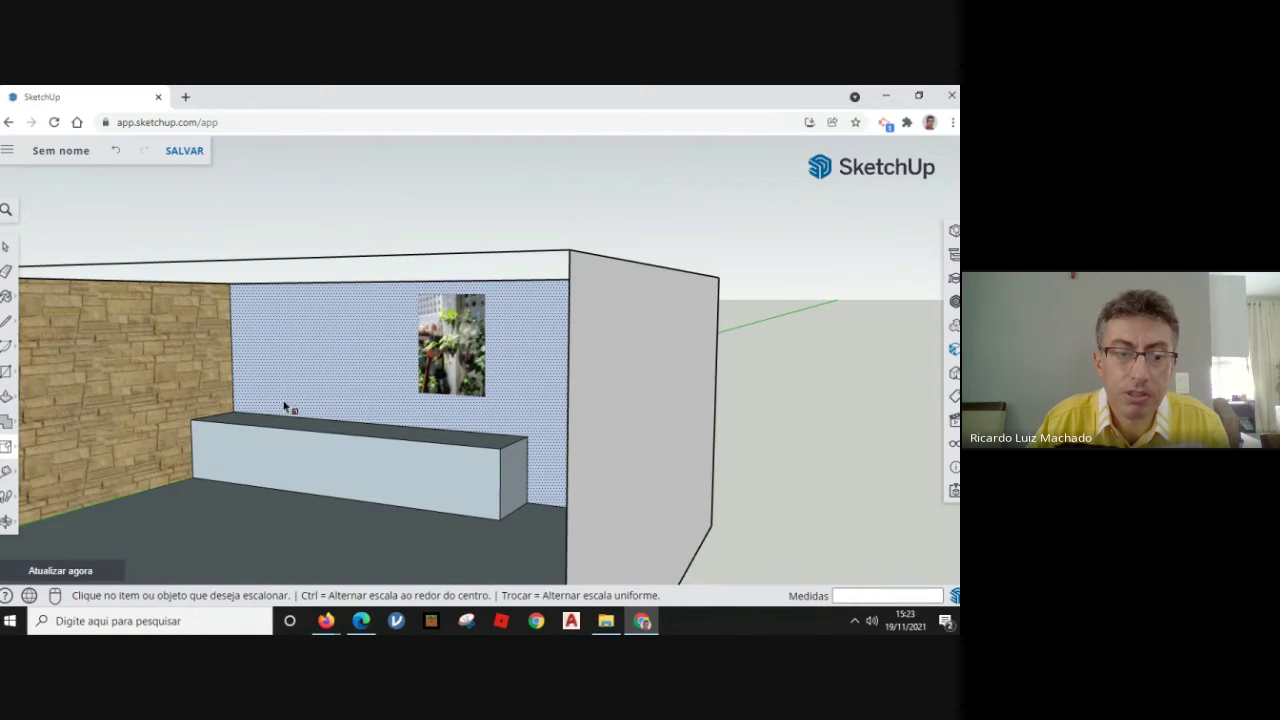
click(6, 523)
click(66, 490)
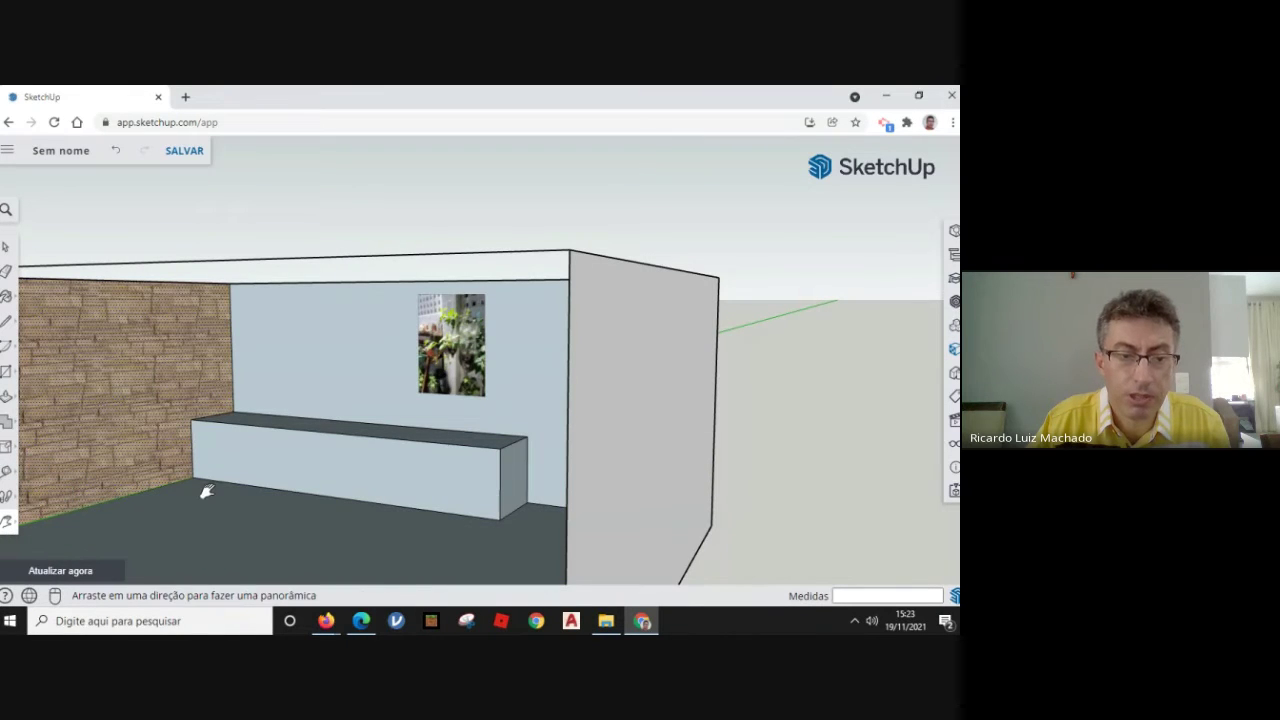
drag(208, 491, 420, 427)
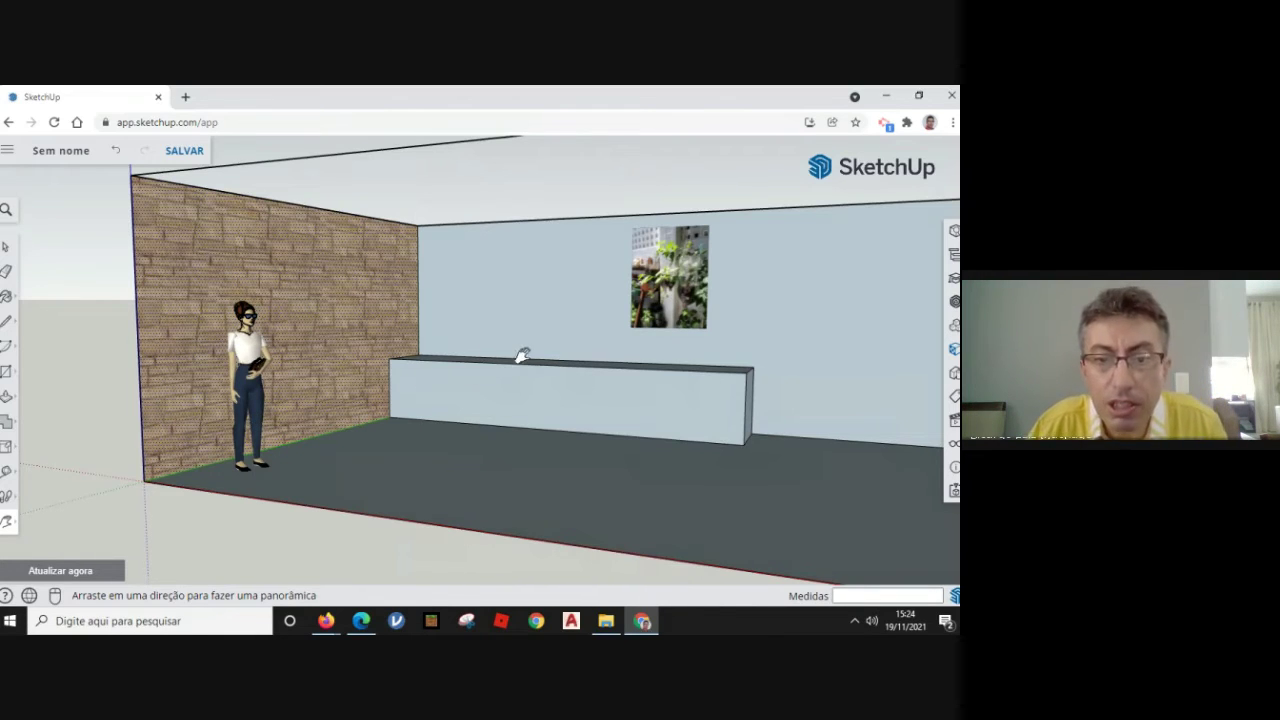
drag(523, 355, 446, 381)
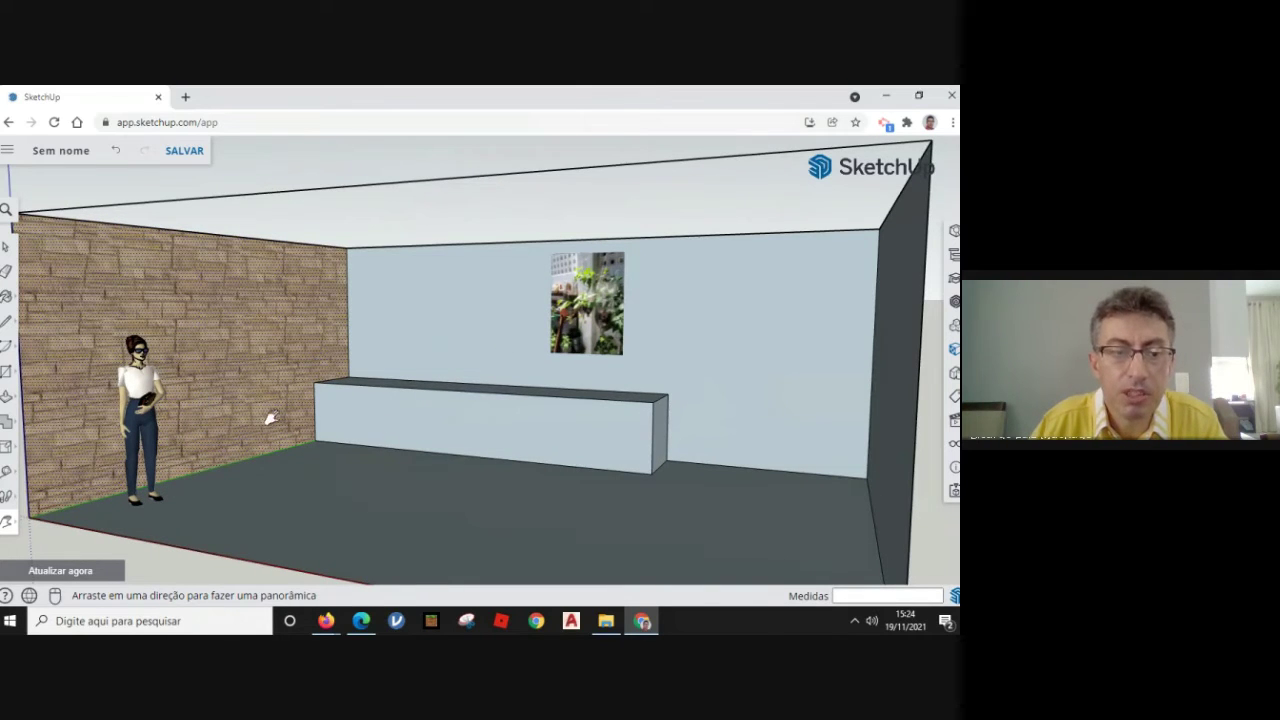
key(o)
drag(318, 416, 389, 437)
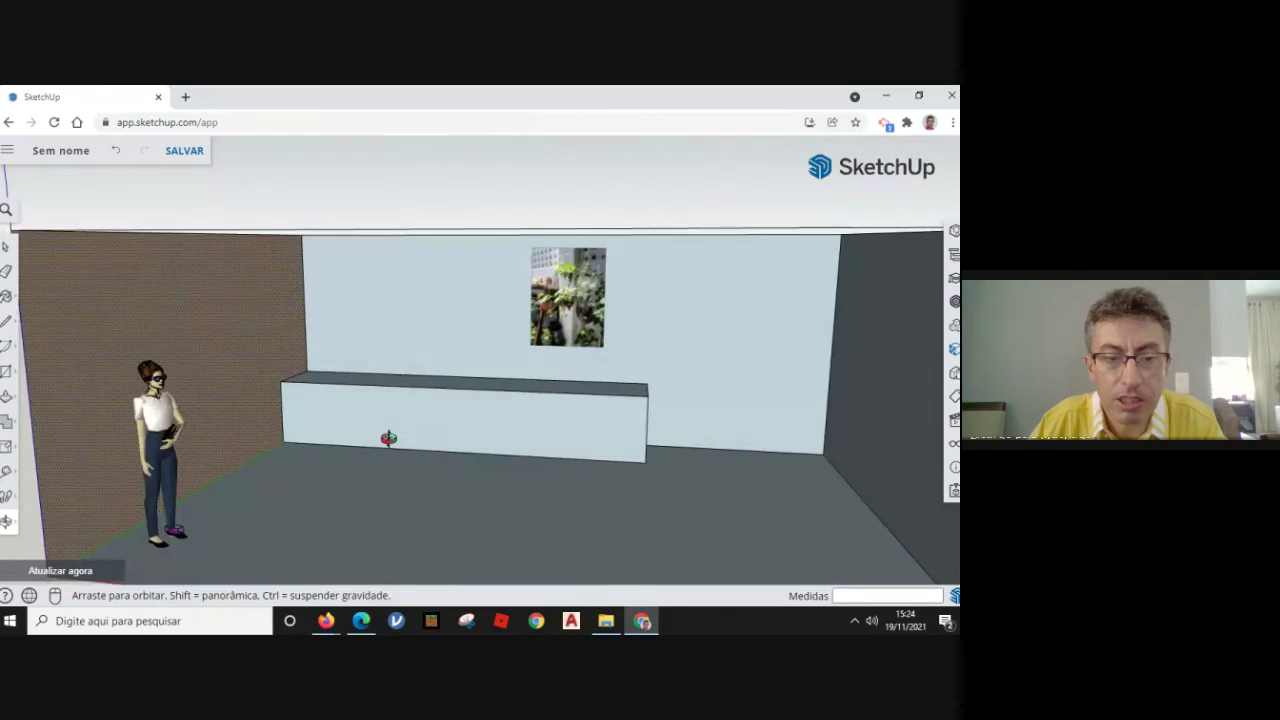
key(h)
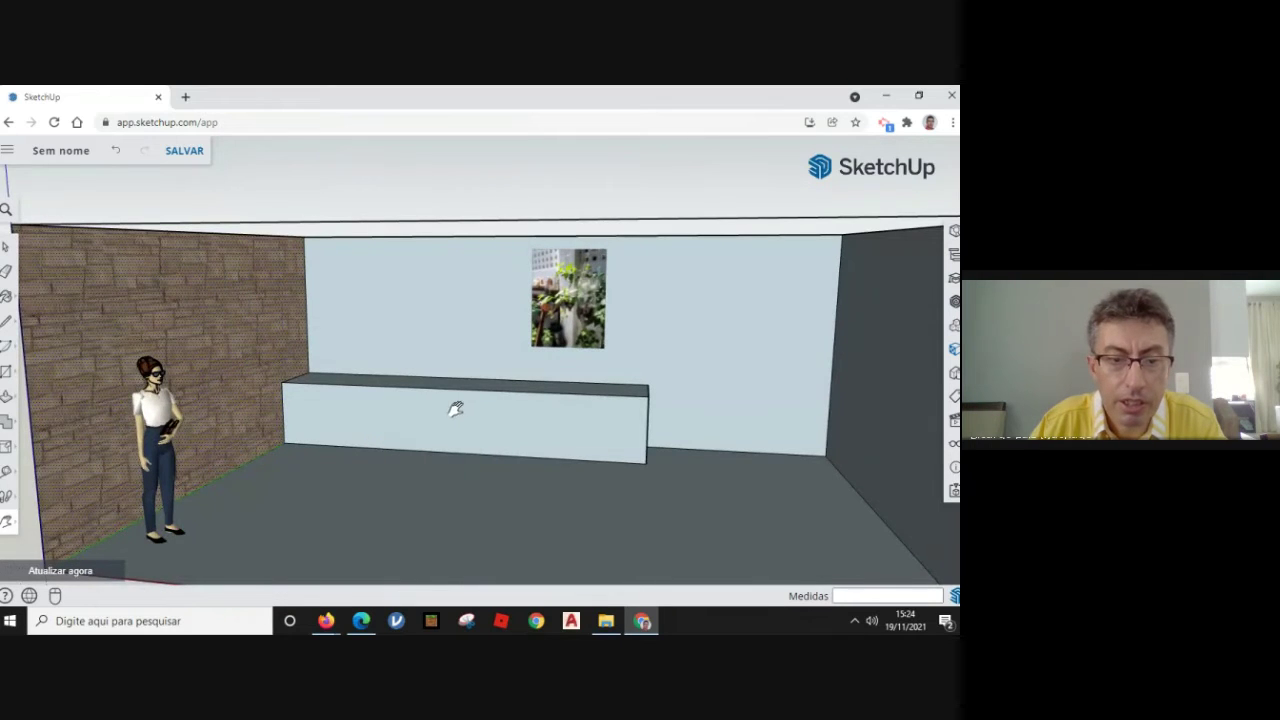
scroll(410, 402, down, 2)
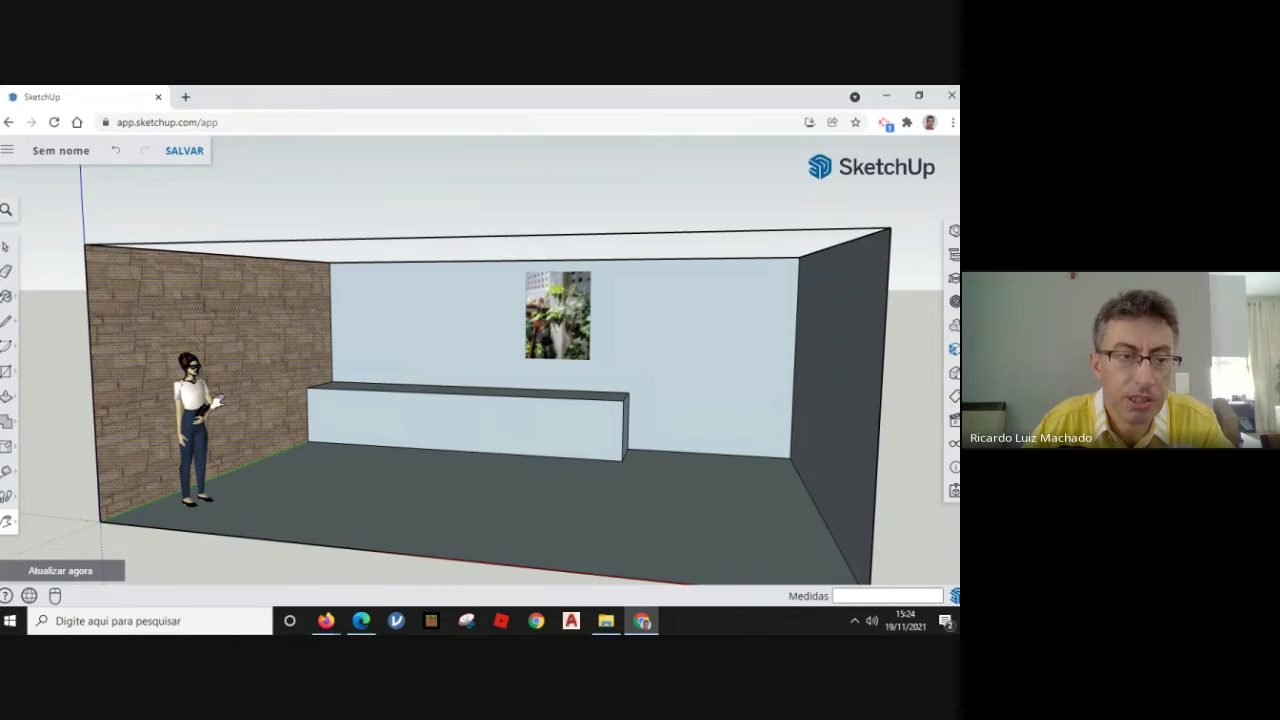
Draw a circle with a radius of about 0.48 m on the floor beside the standing woman.
click(6, 373)
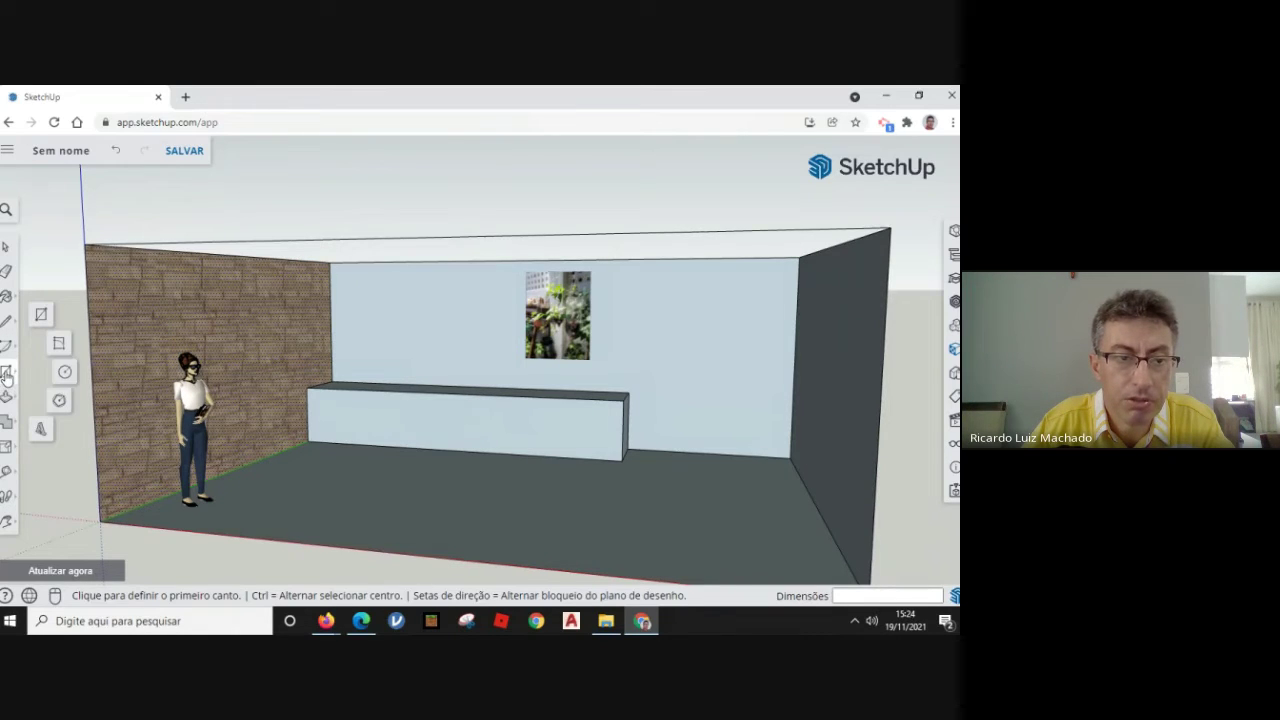
click(66, 372)
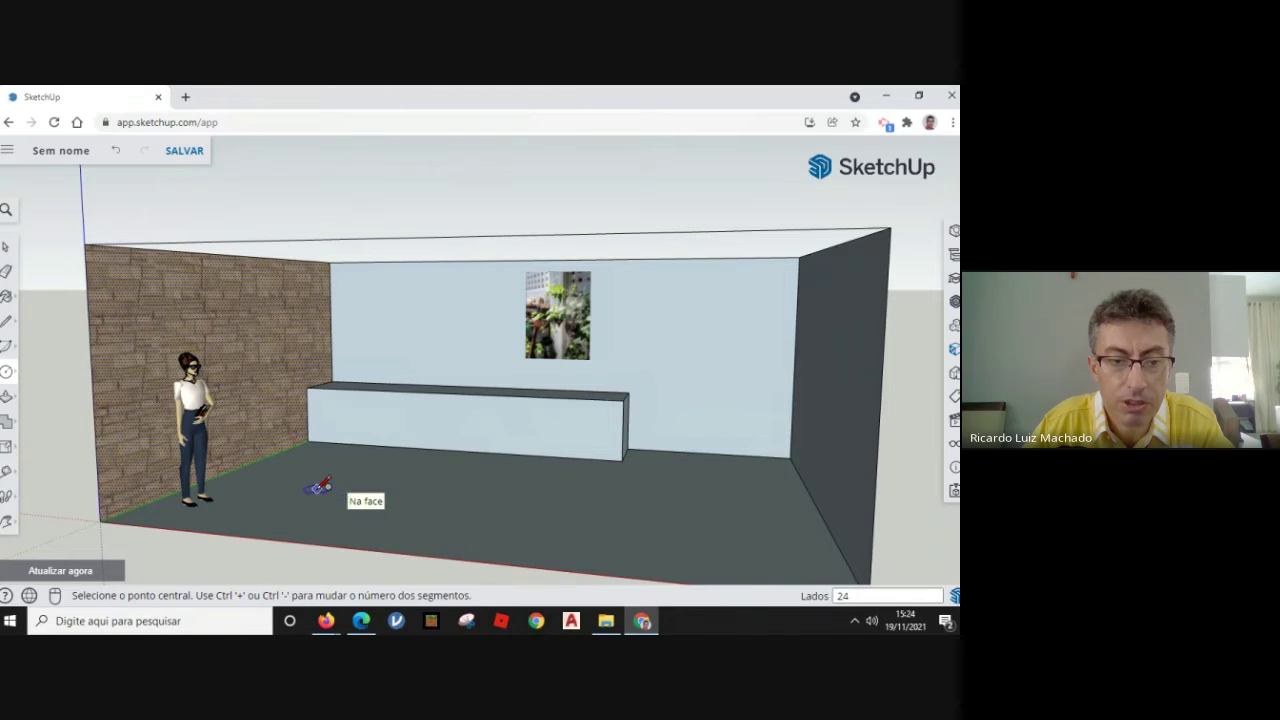
click(275, 490)
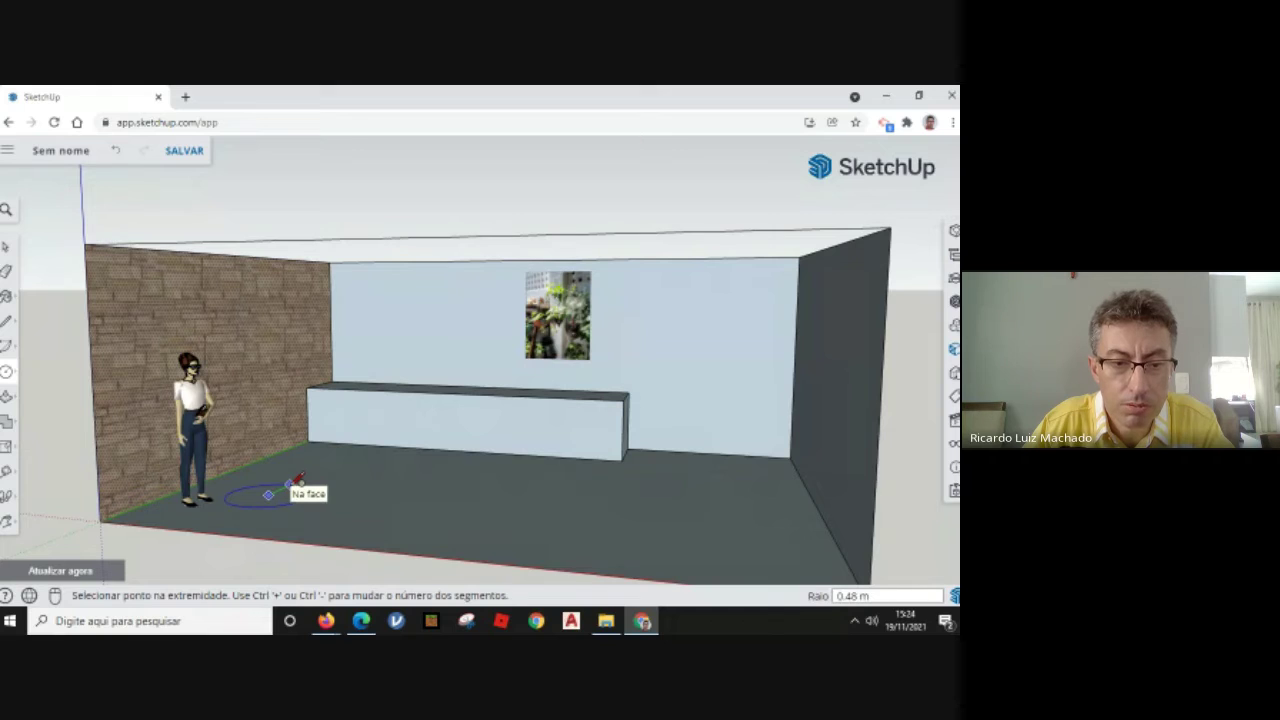
click(299, 481)
middle_drag(288, 479, 397, 557)
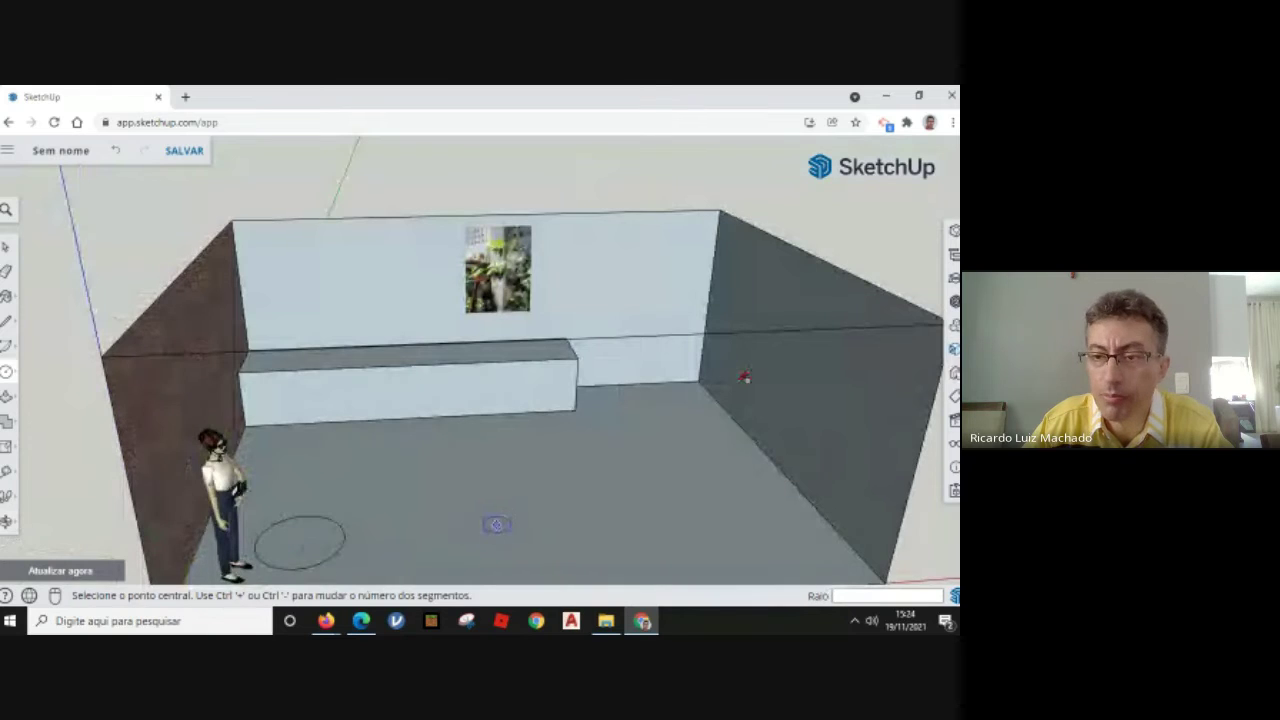
Paint the floor circle beside the standing woman with the golden yellow Color_D02 from the model's own materials.
click(7, 298)
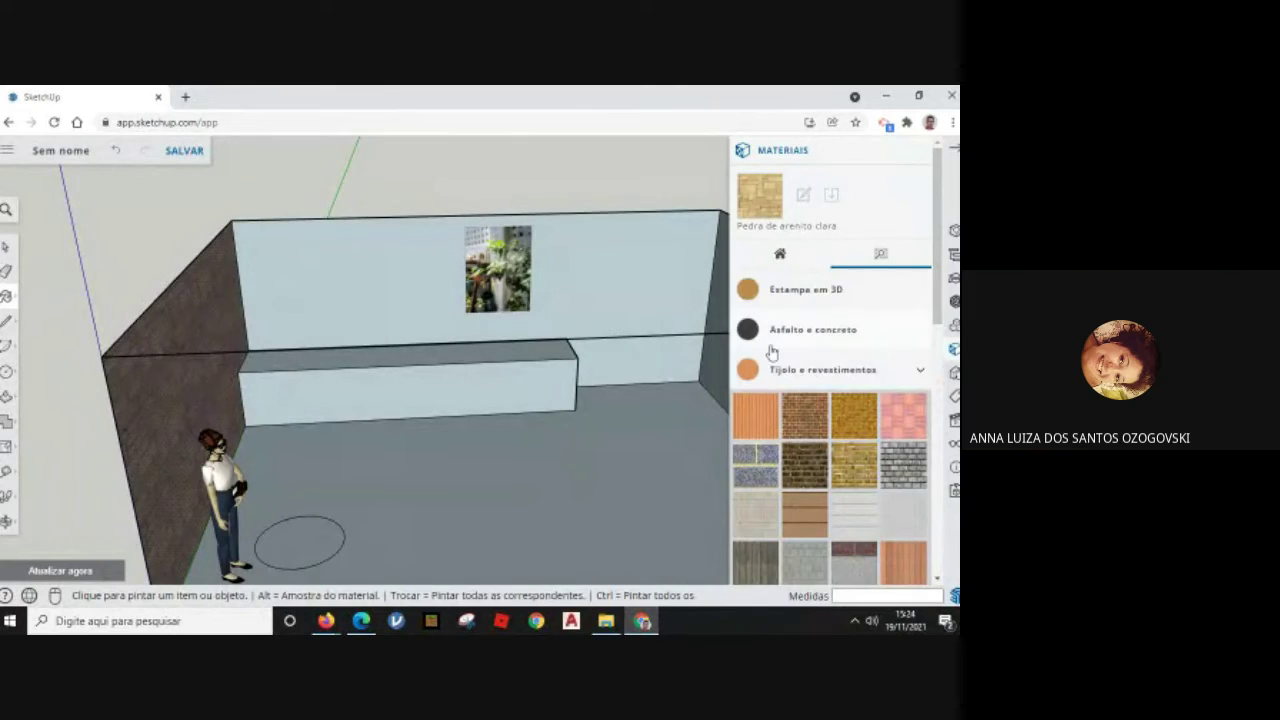
scroll(810, 385, down, 5)
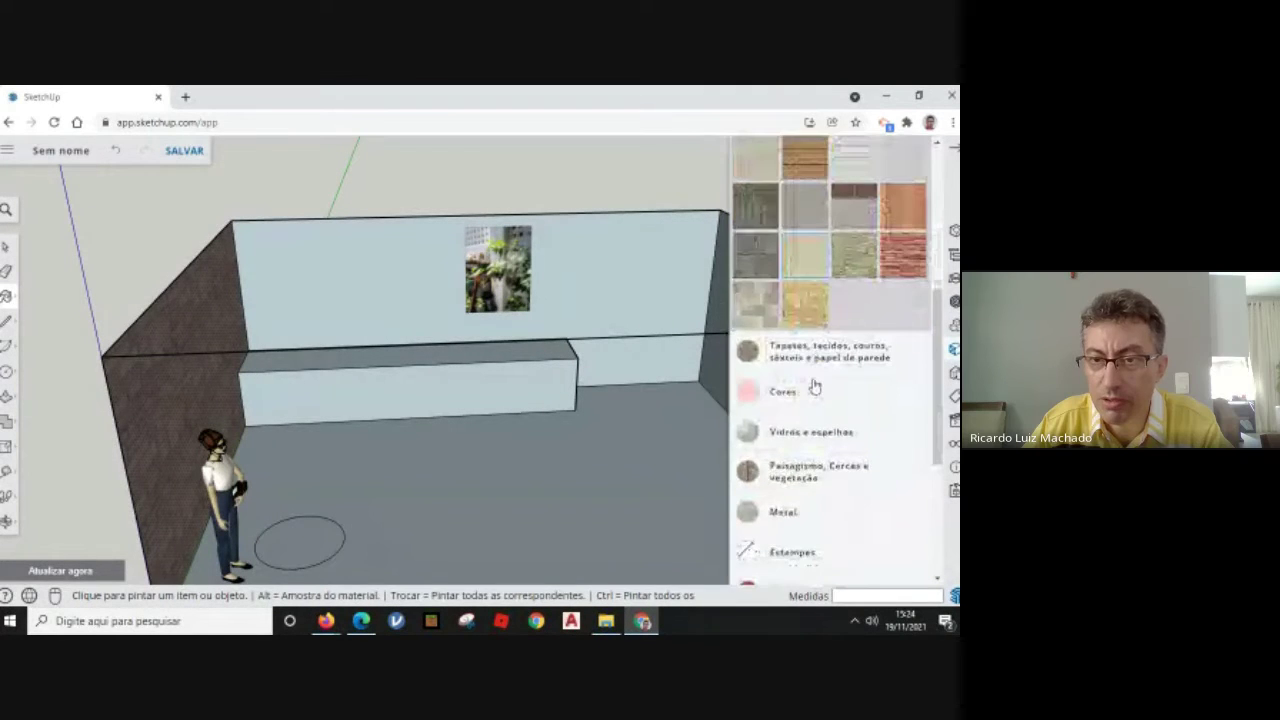
scroll(814, 380, up, 6)
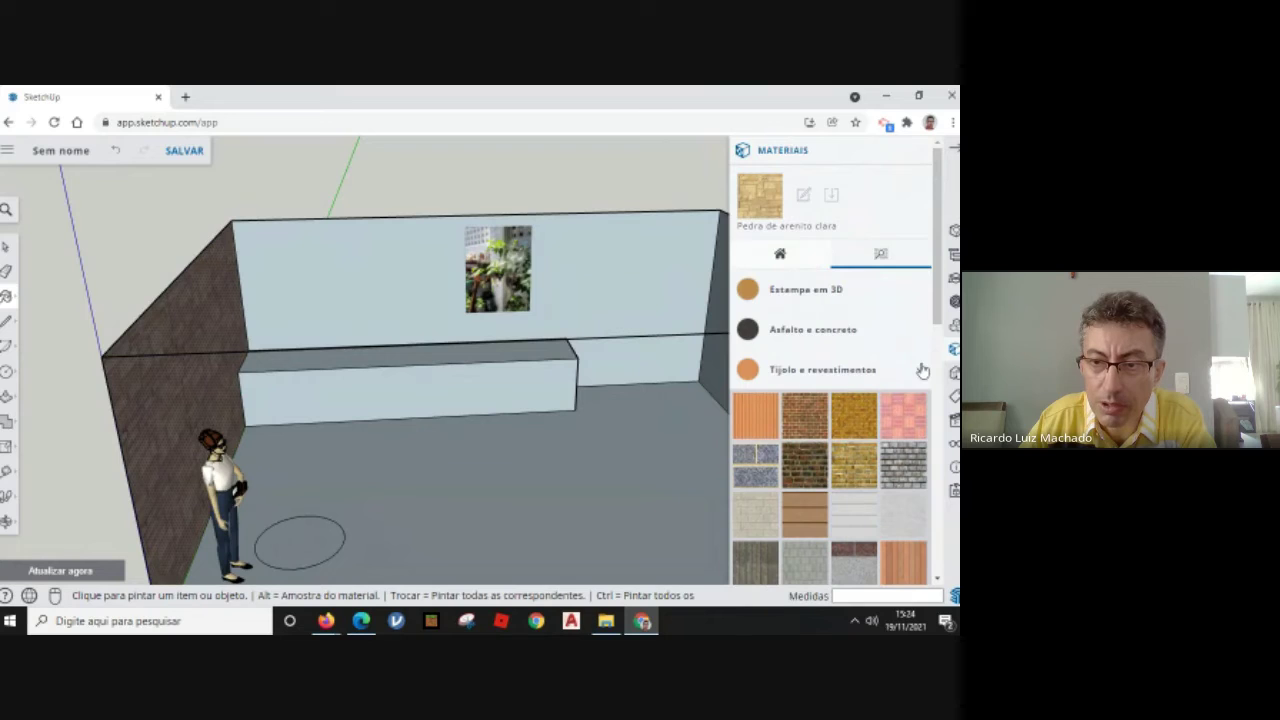
scroll(860, 376, down, 5)
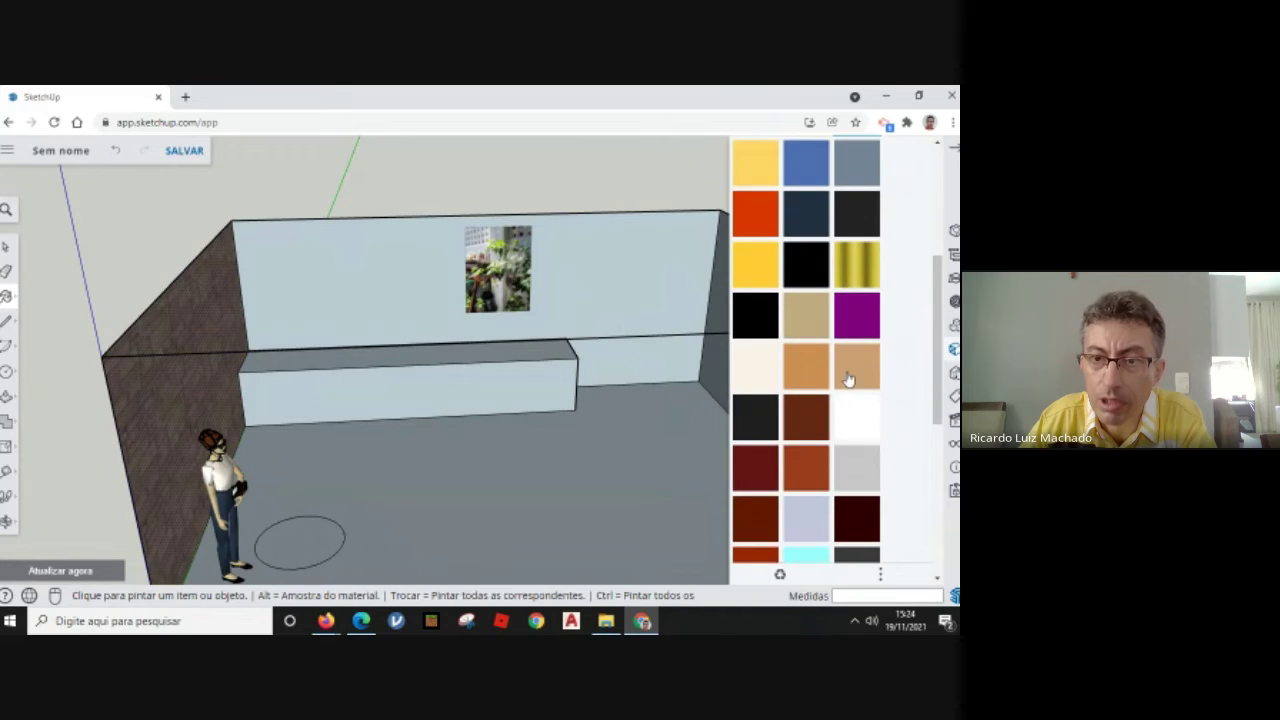
scroll(840, 370, up, 5)
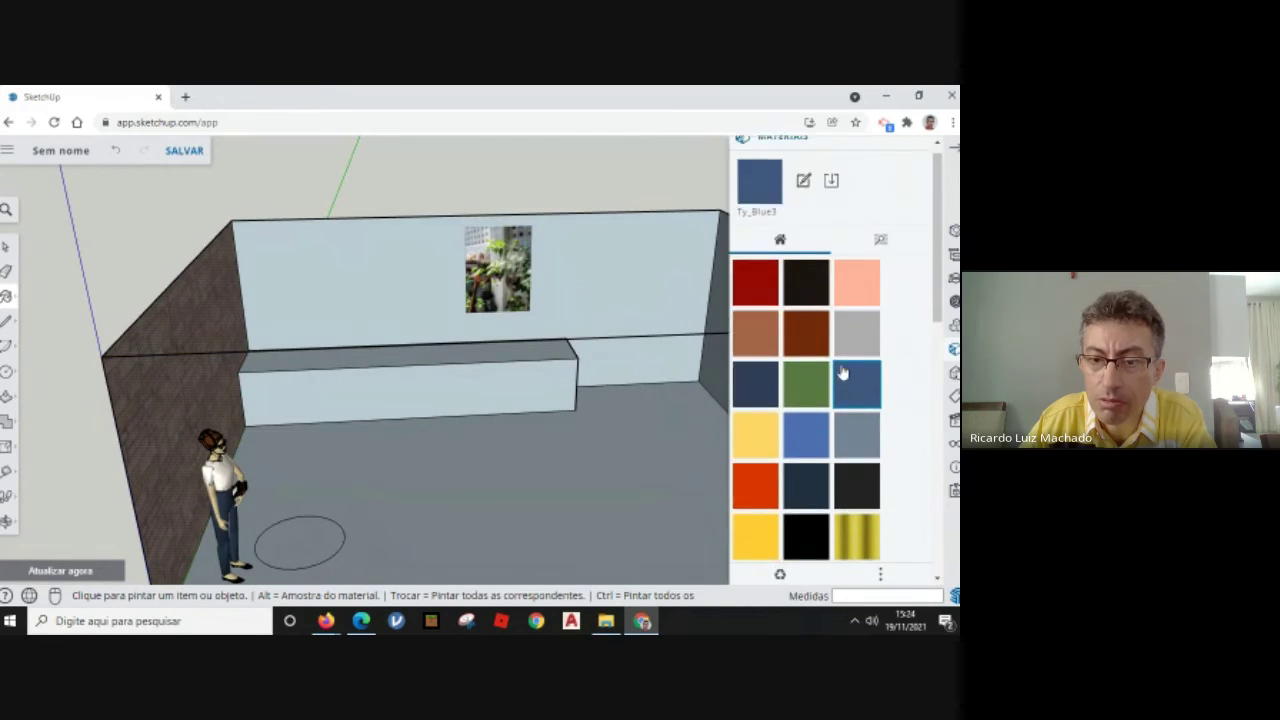
scroll(838, 370, down, 5)
scroll(785, 280, down, 4)
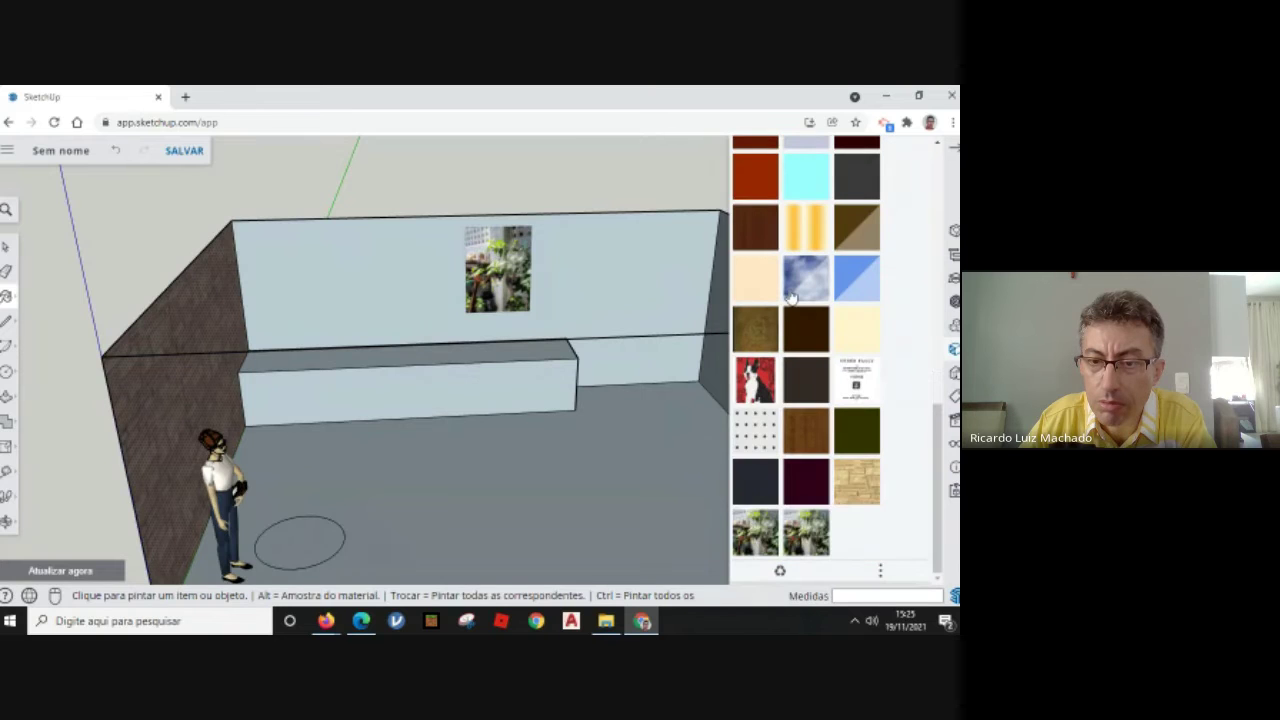
scroll(790, 298, up, 8)
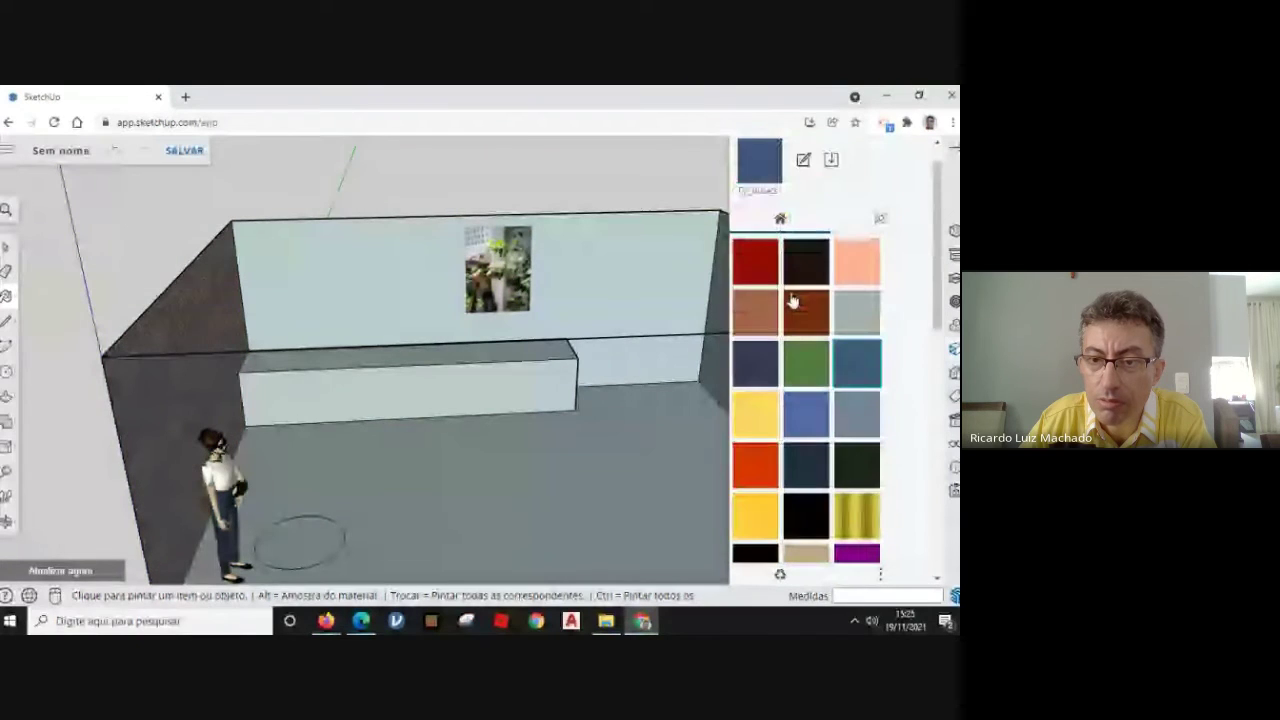
scroll(792, 300, down, 2)
scroll(792, 300, down, 1)
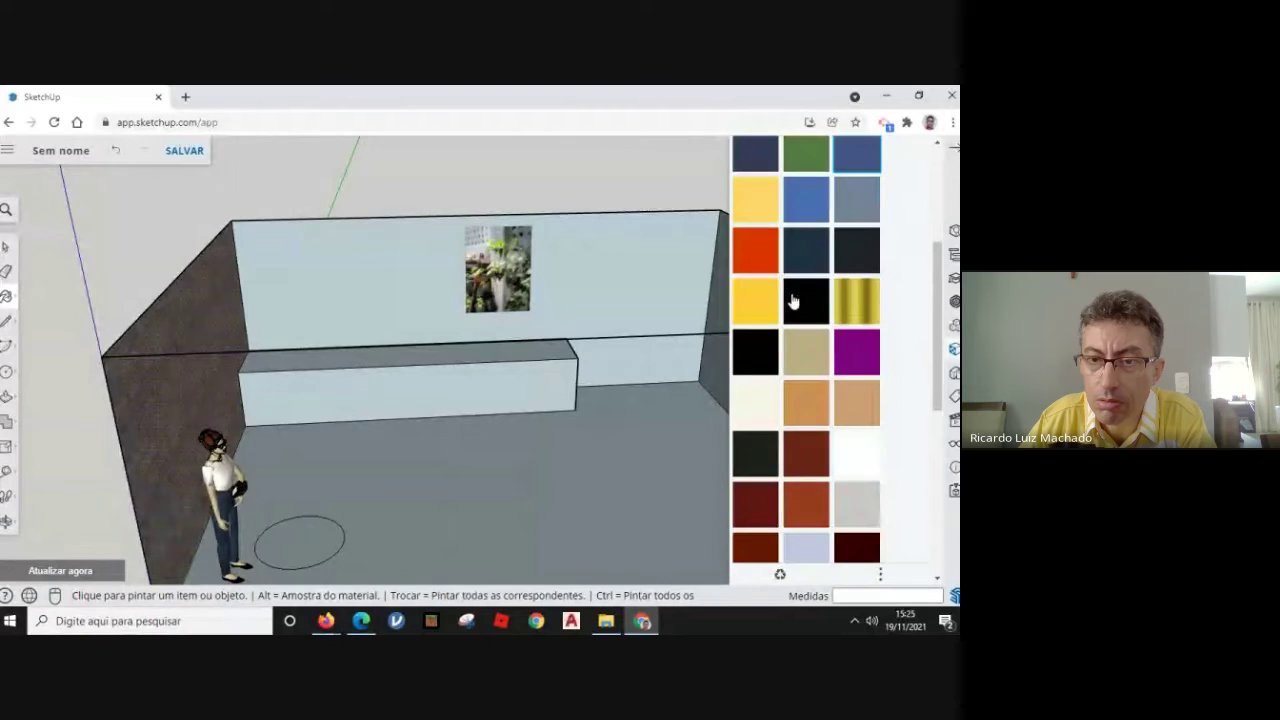
click(765, 314)
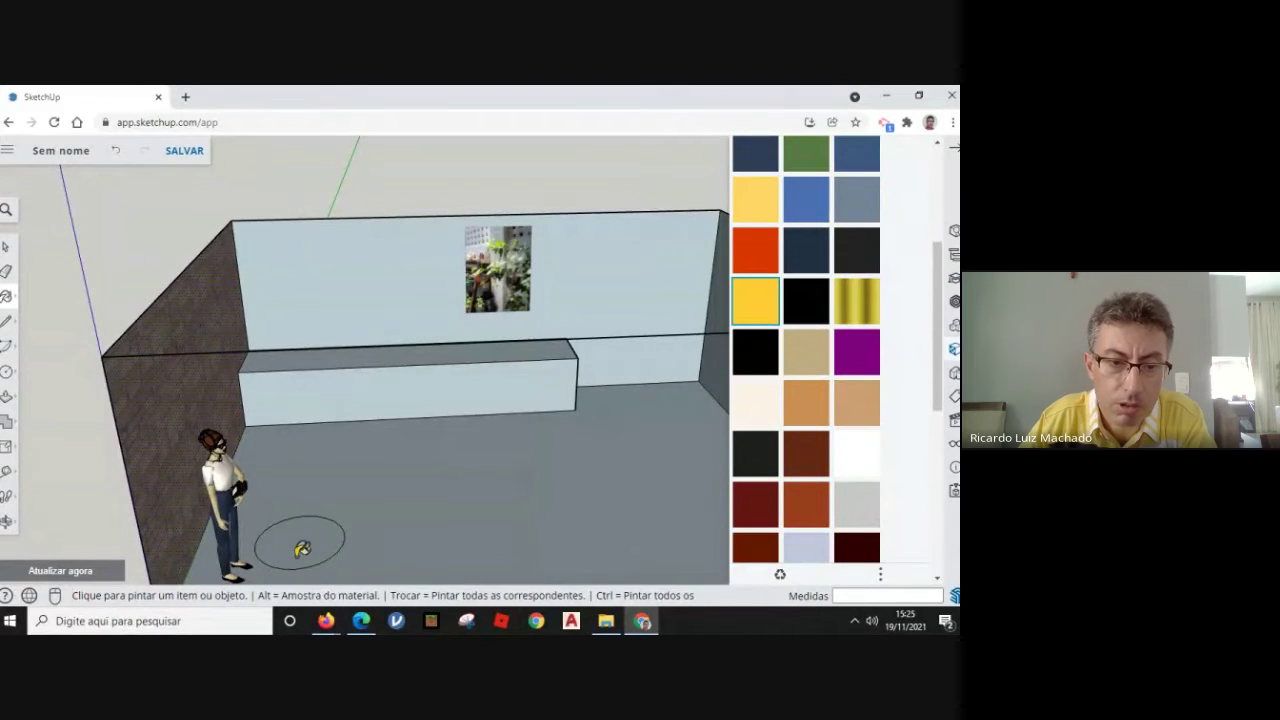
click(313, 541)
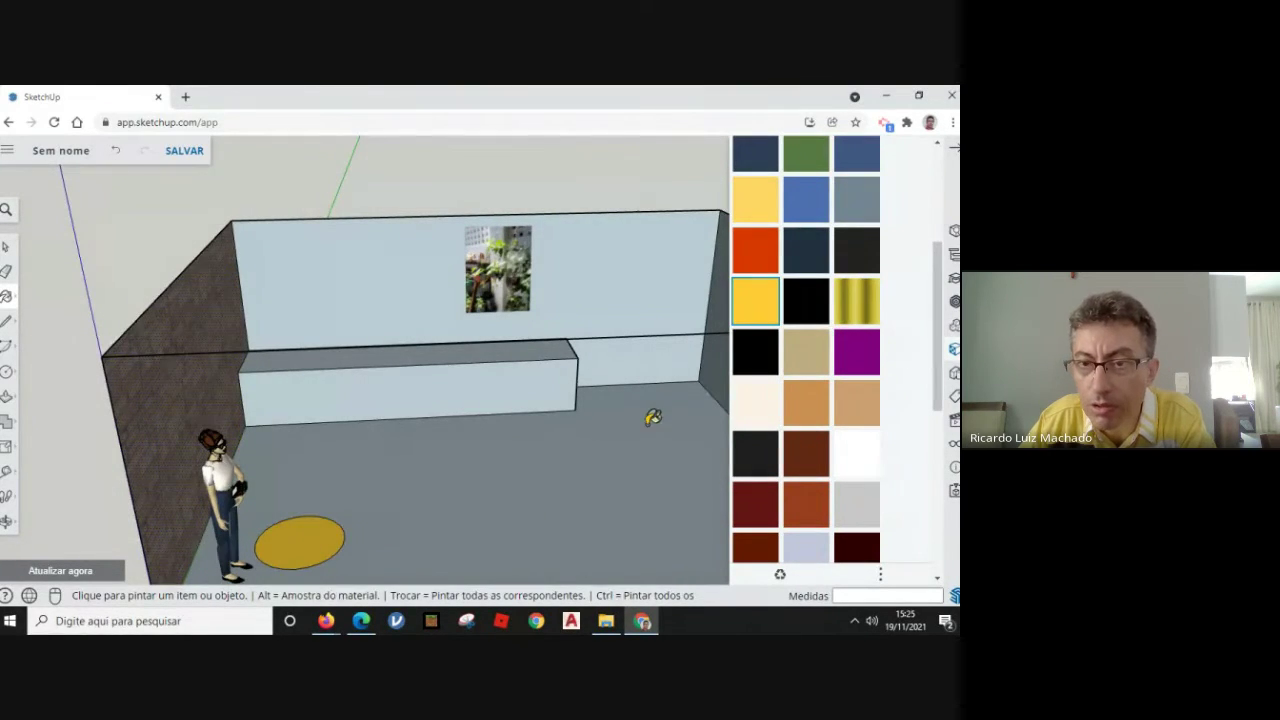
Repaint the floor circle beside the woman with a bright yellow from the Cores material collection.
scroll(775, 300, down, 4)
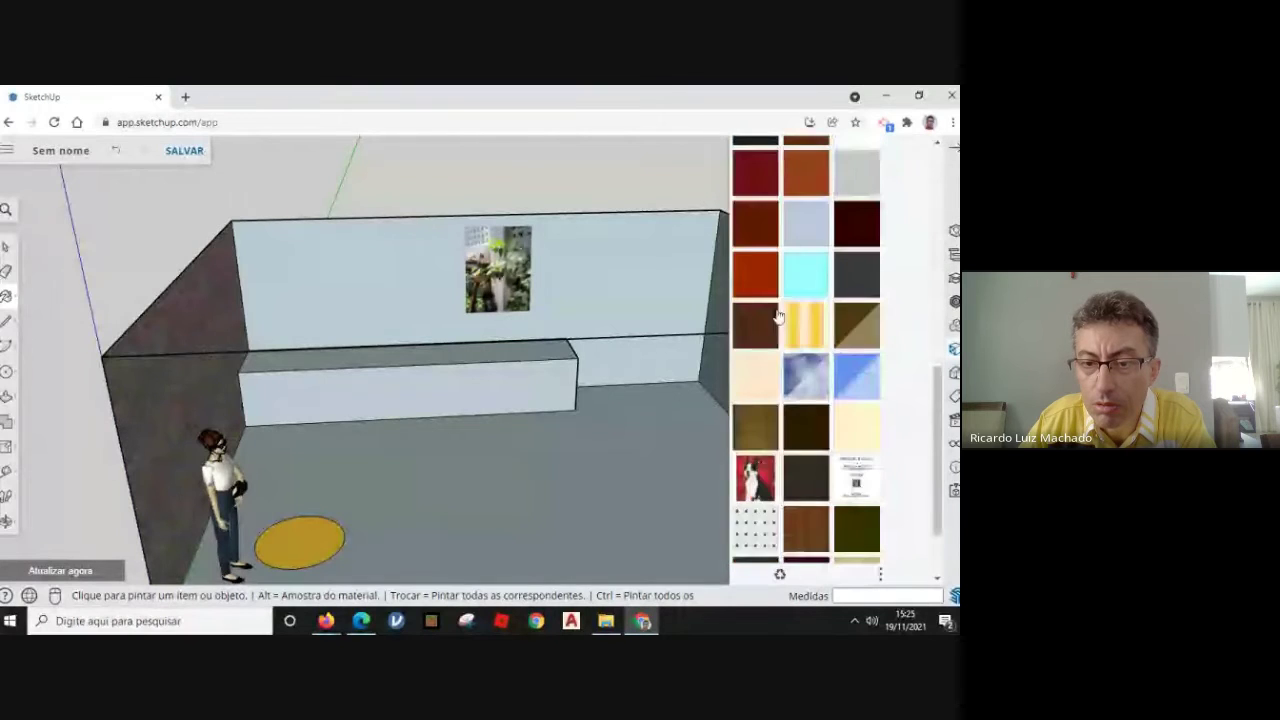
scroll(778, 316, down, 2)
scroll(790, 305, up, 10)
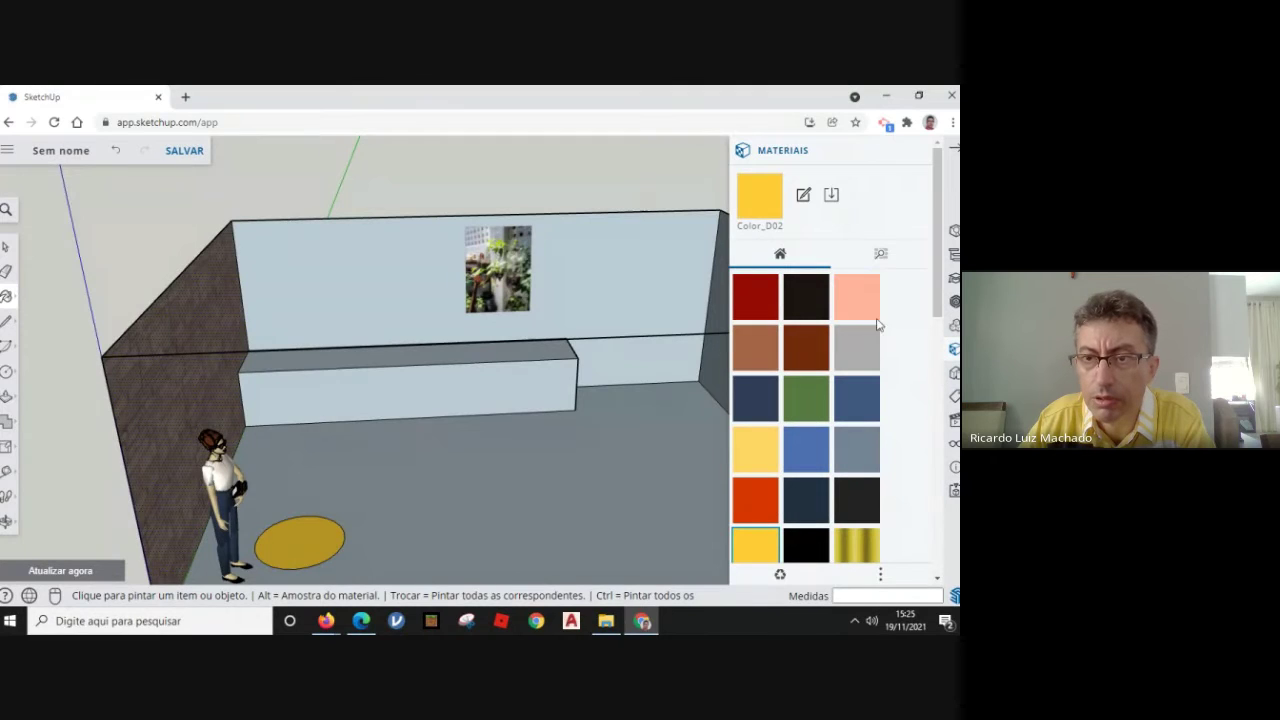
click(881, 258)
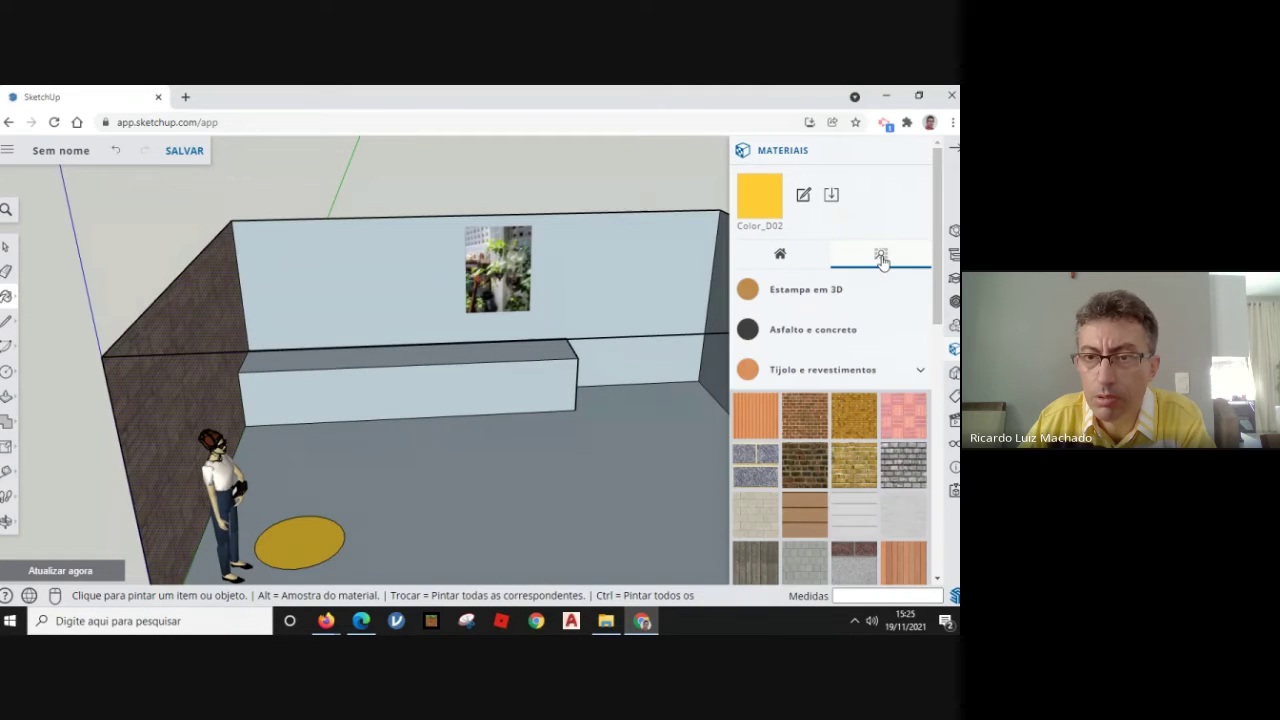
click(822, 371)
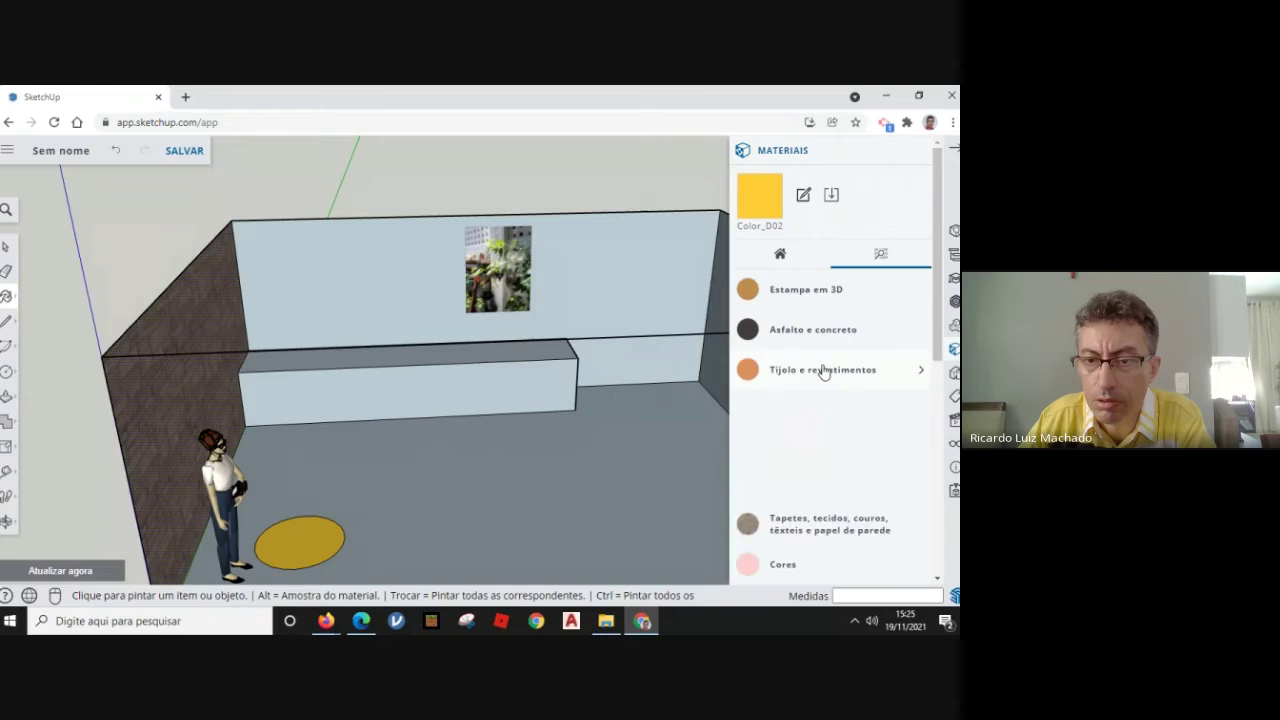
scroll(820, 380, down, 3)
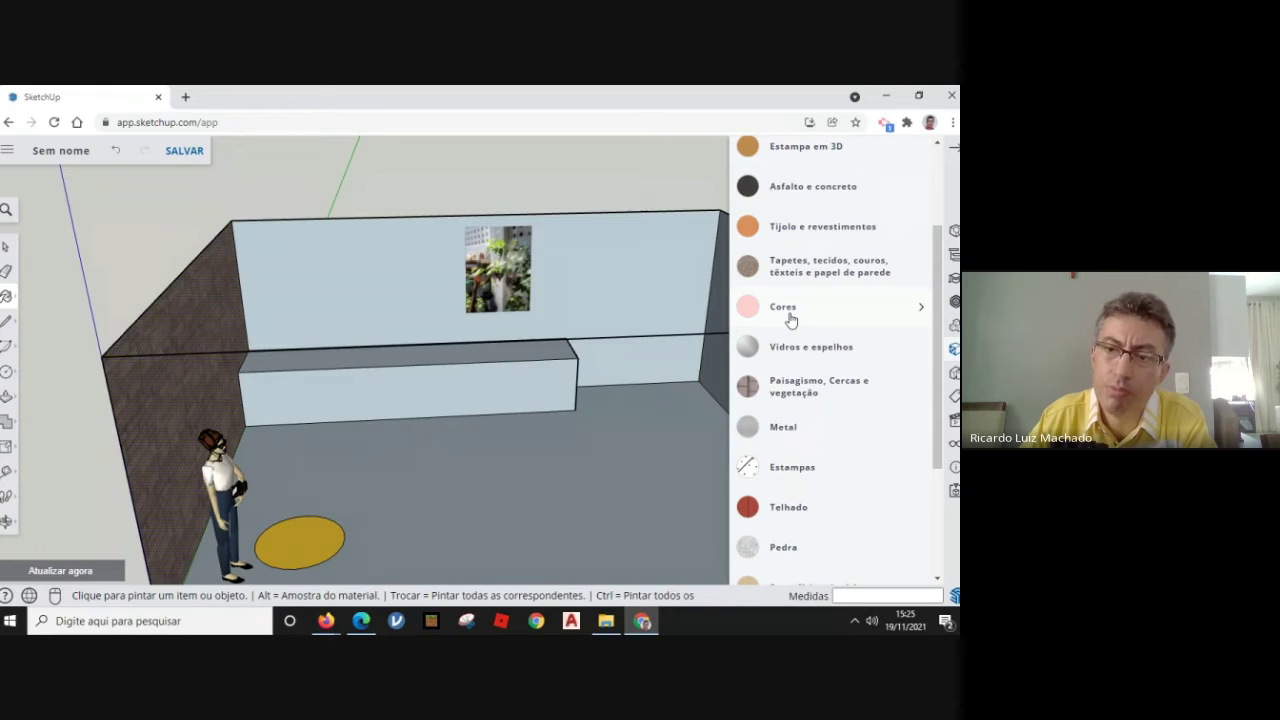
click(788, 310)
scroll(815, 455, down, 5)
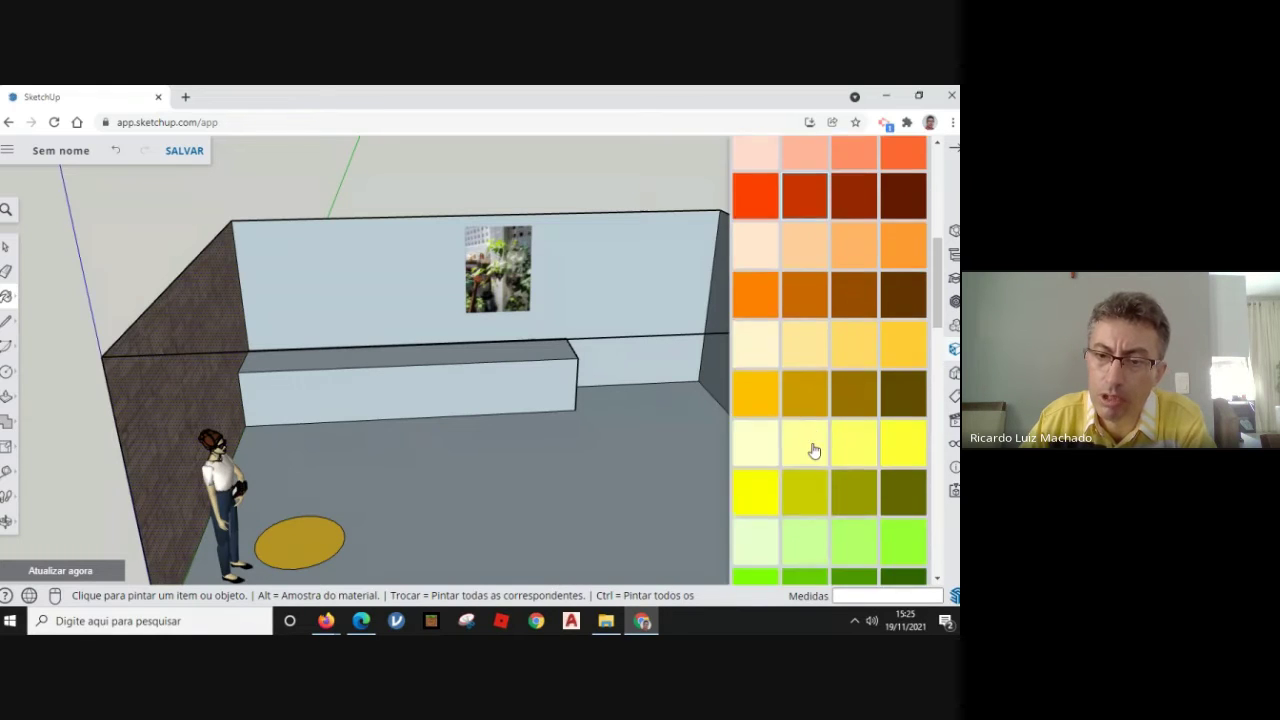
click(739, 388)
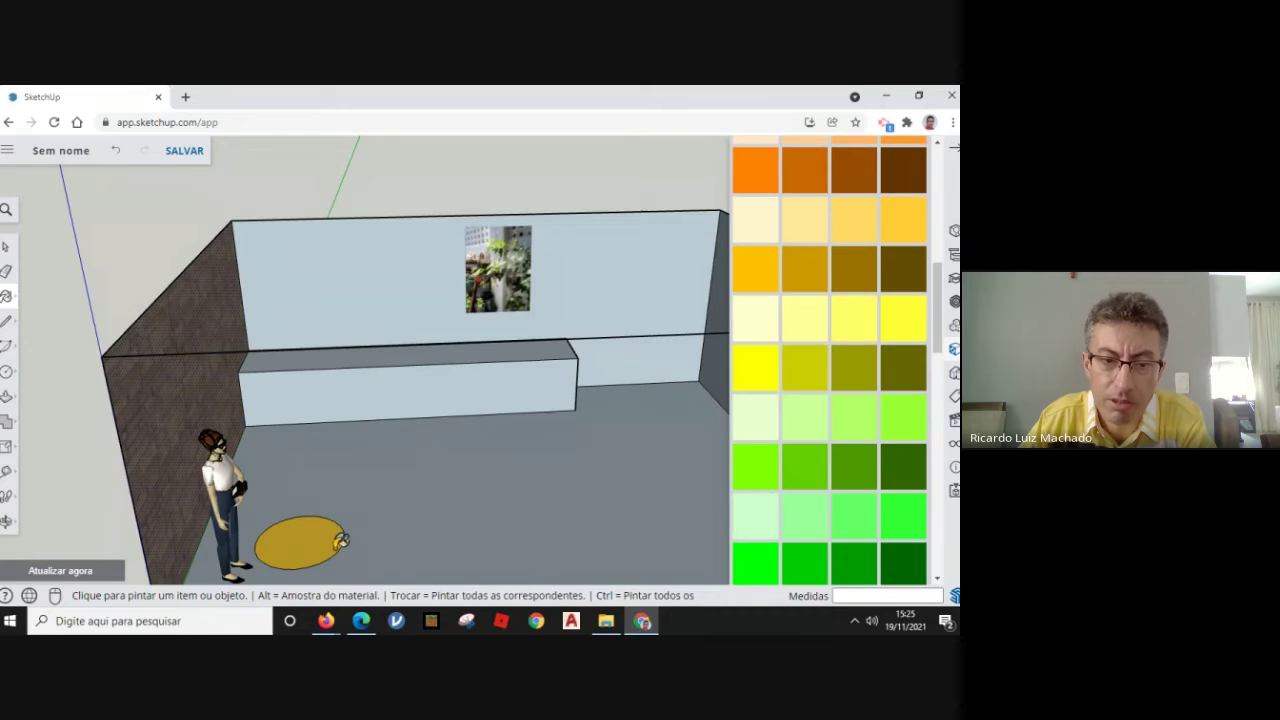
click(322, 538)
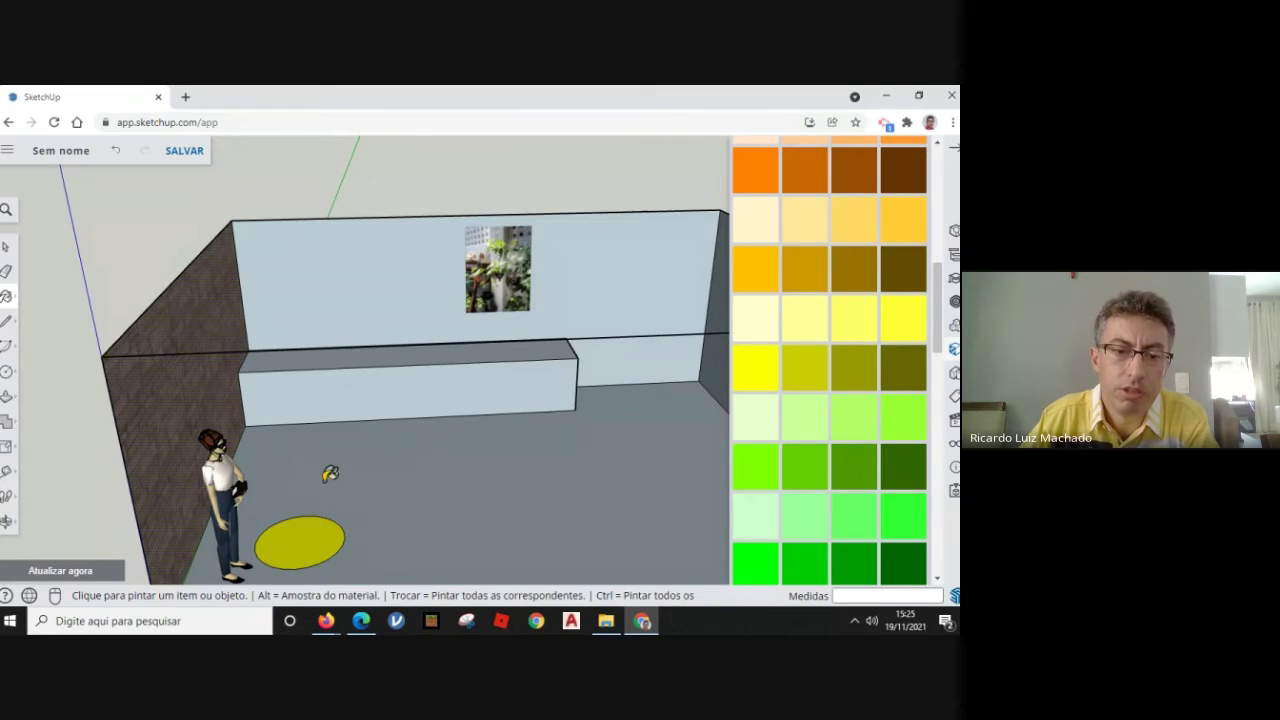
Draw a circle with a radius of about 0.57 m on the long bench's top face, overhanging its front edge.
mouse_move(320, 523)
middle_down()
mouse_move(309, 543)
mouse_move(238, 488)
mouse_move(523, 543)
middle_up()
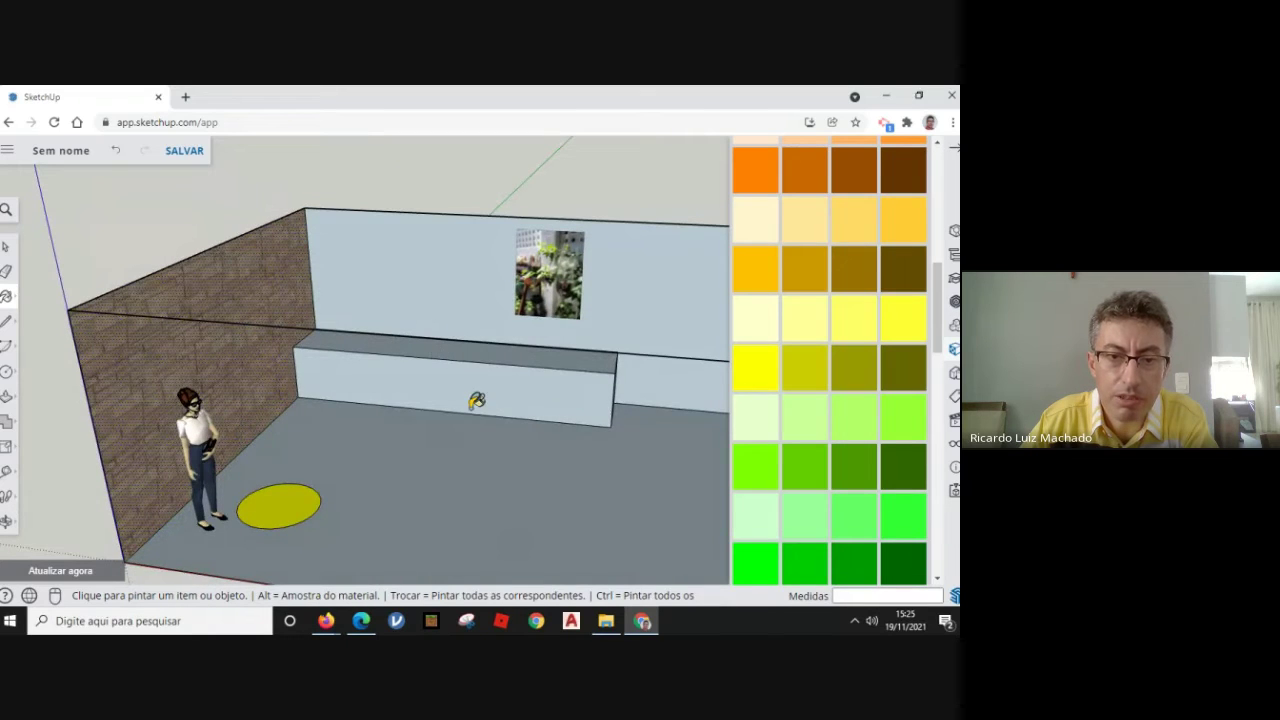
click(6, 371)
scroll(449, 355, up, 5)
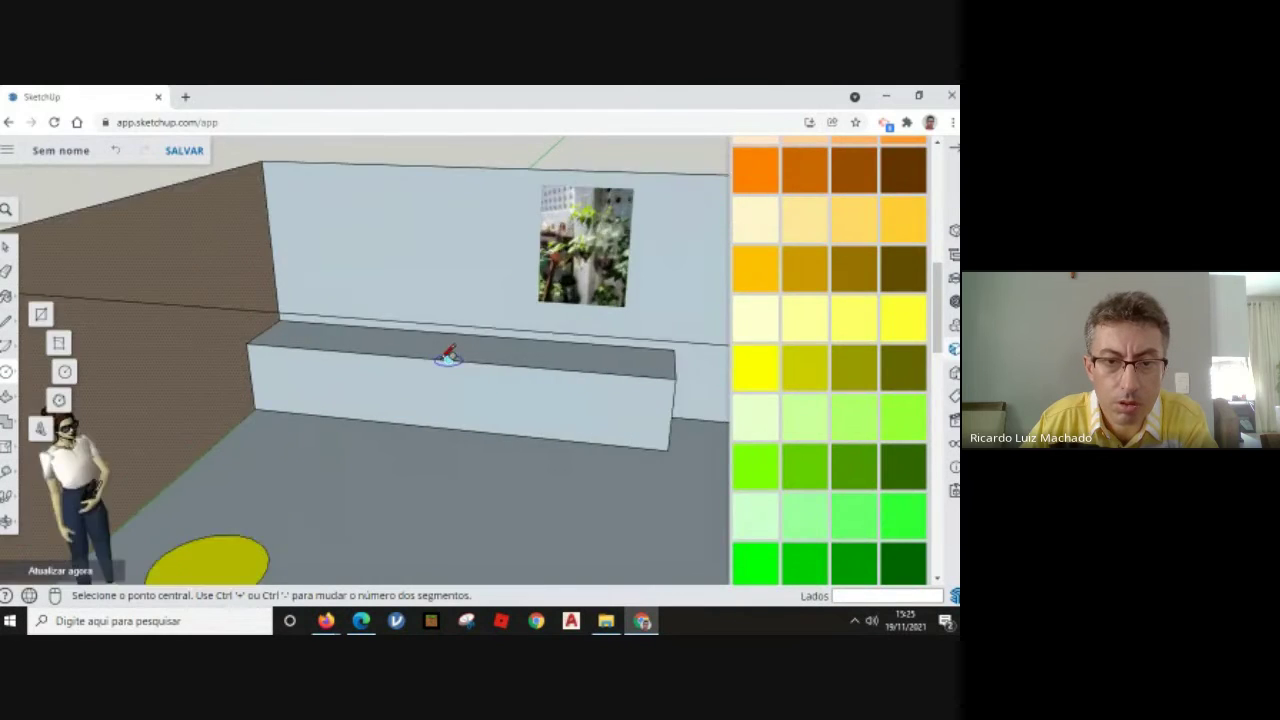
click(454, 346)
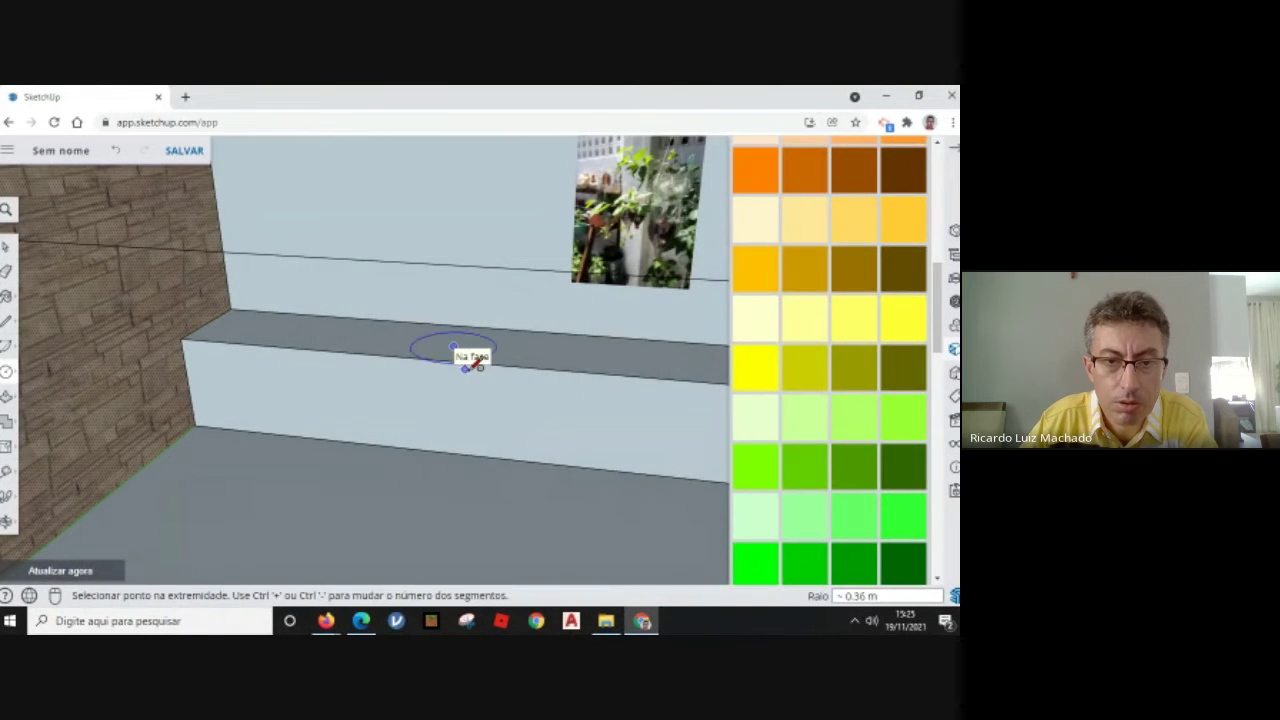
click(489, 401)
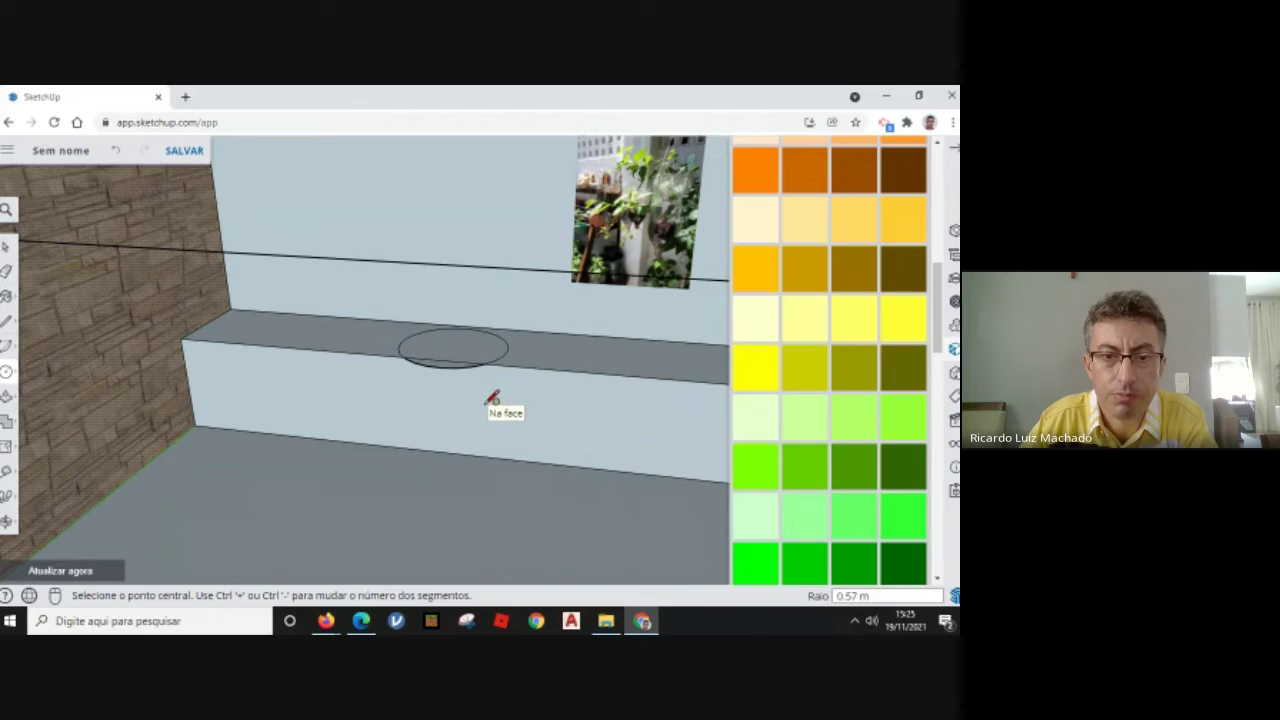
Paint the circle on the bench top with pure red from the Cores collection.
middle_drag(505, 311, 551, 491)
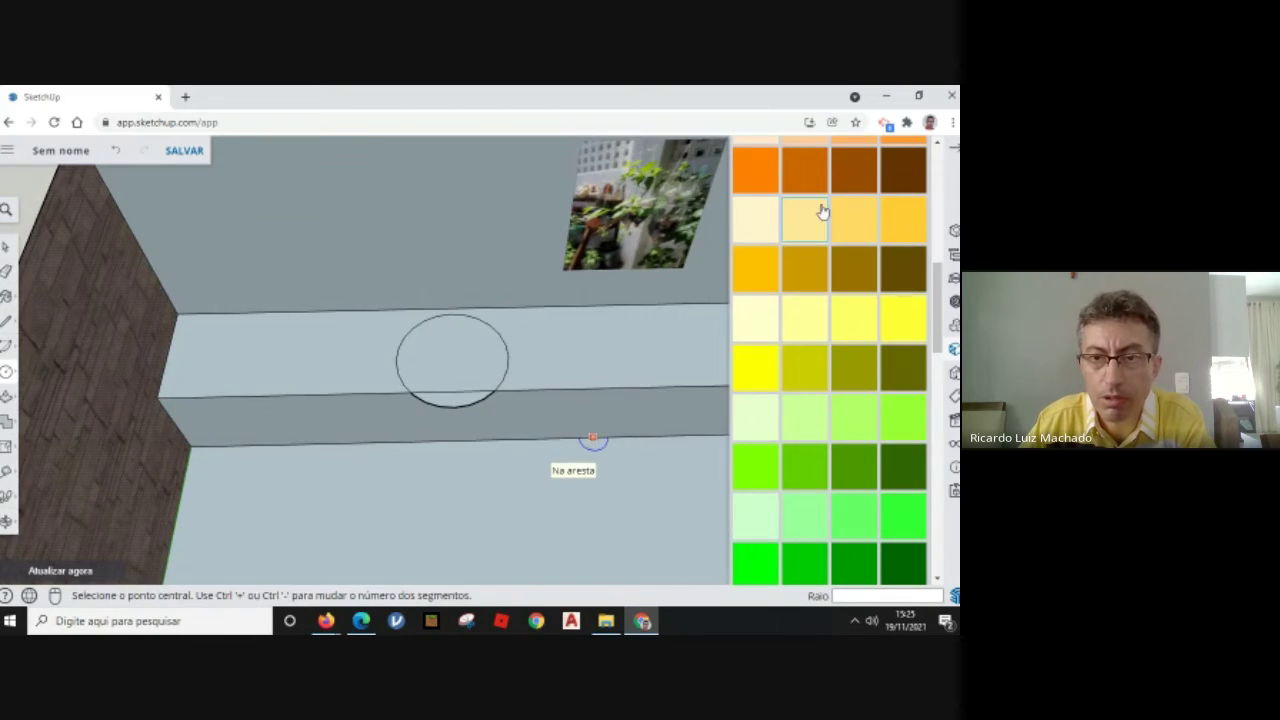
scroll(817, 257, down, 4)
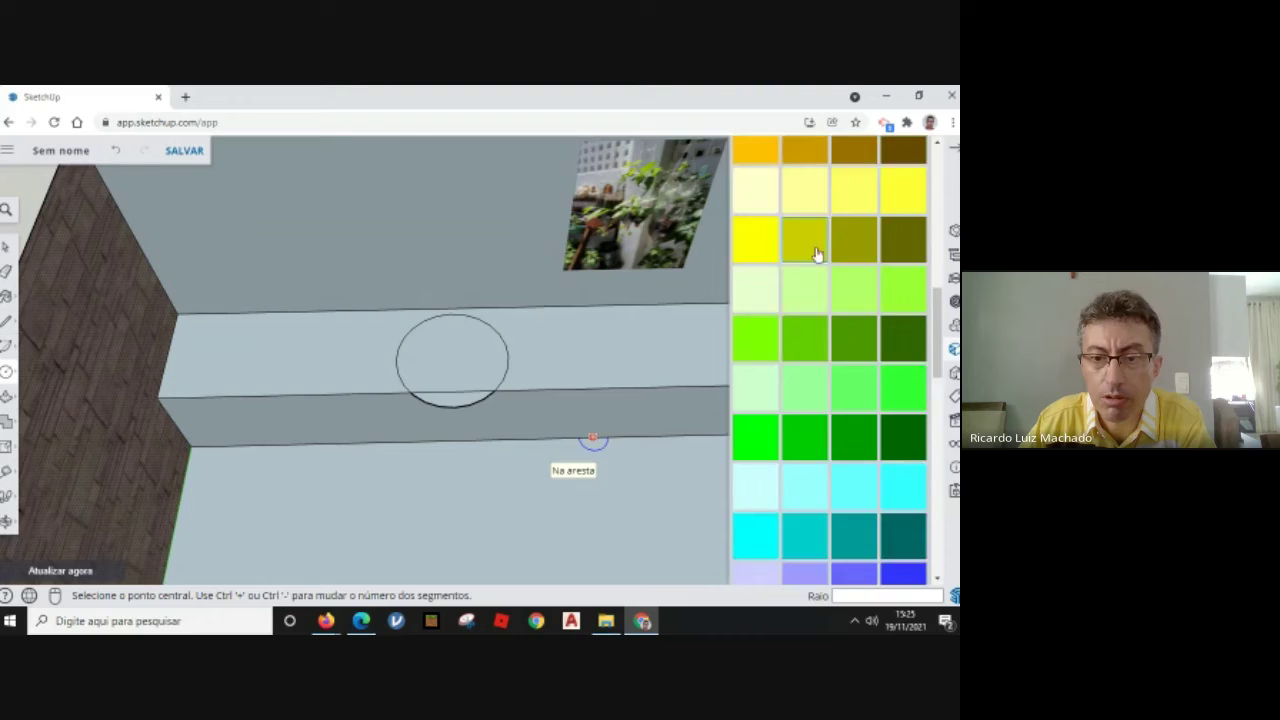
click(6, 298)
scroll(808, 410, down, 4)
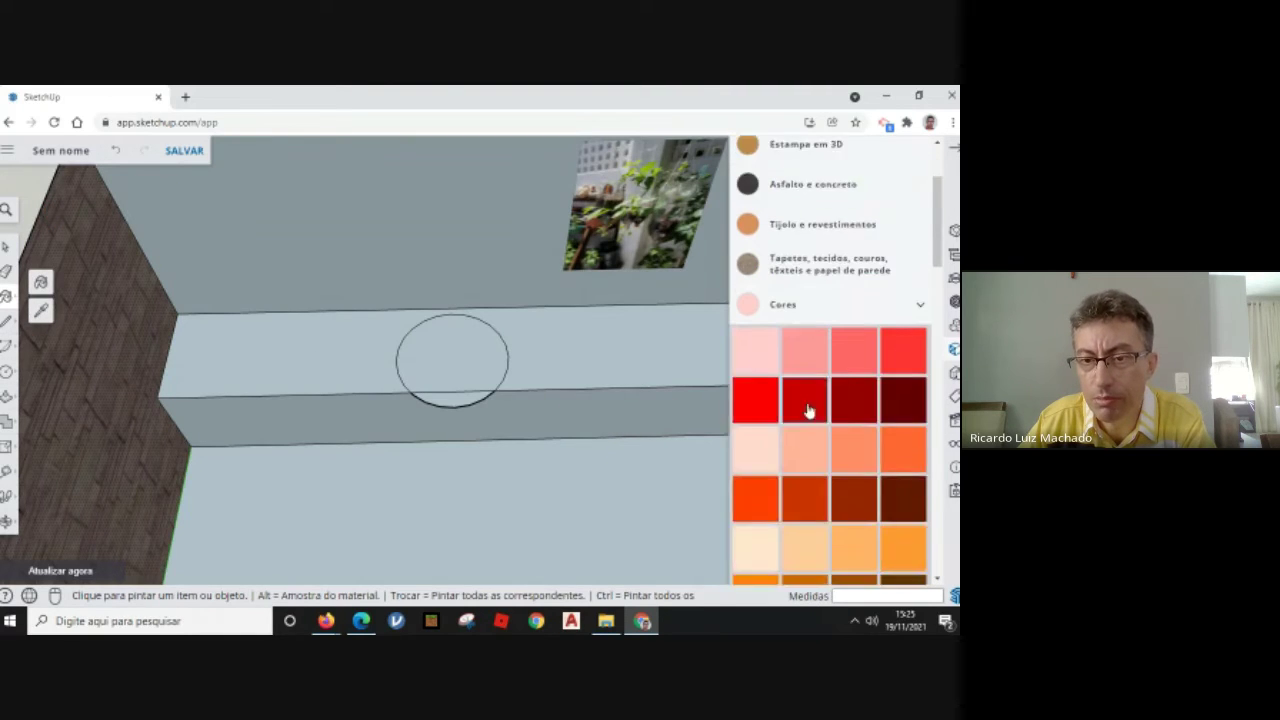
click(757, 331)
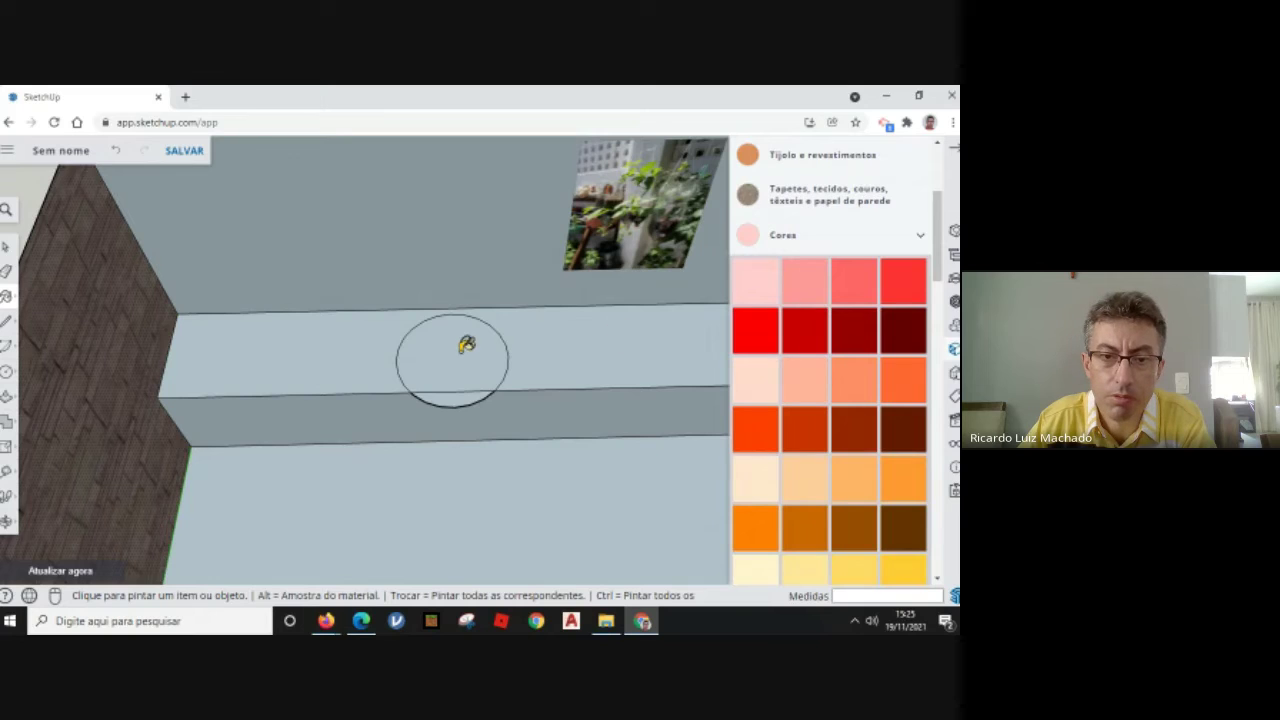
click(465, 365)
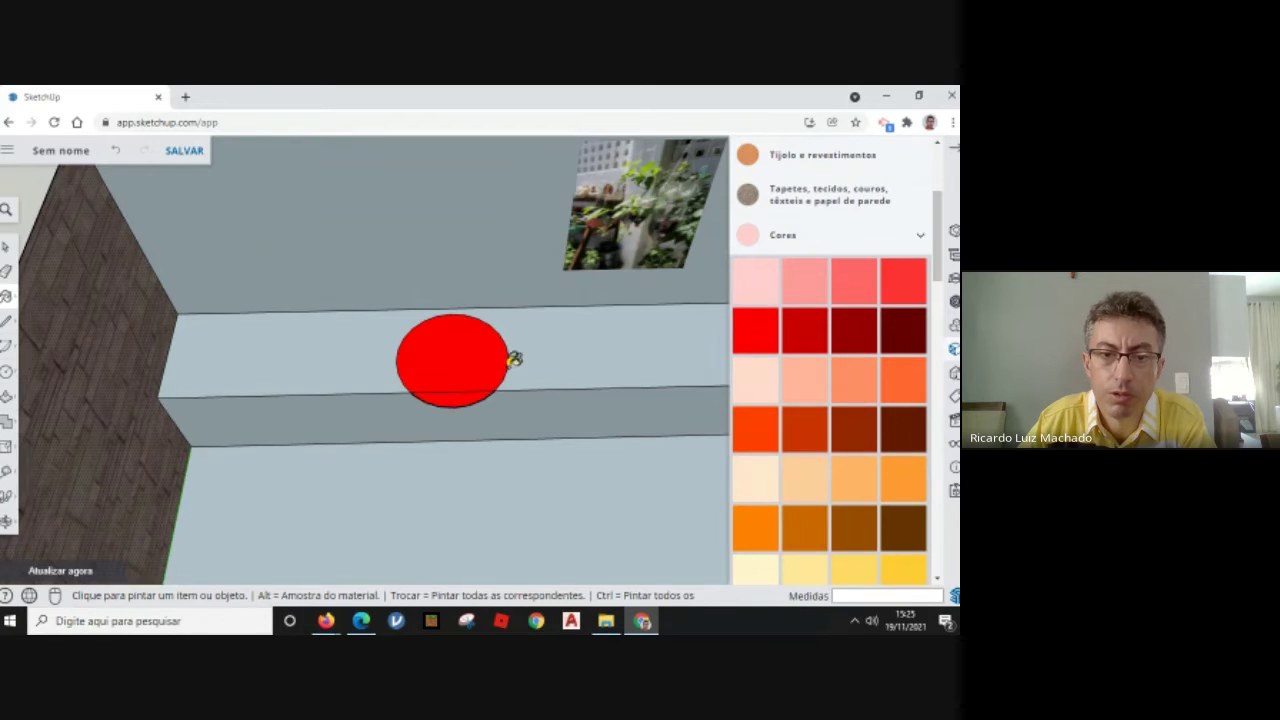
Draw a large circle with a radius of about 1.19 m on the floor in front of the bench.
scroll(514, 357, down, 5)
middle_drag(551, 408, 449, 317)
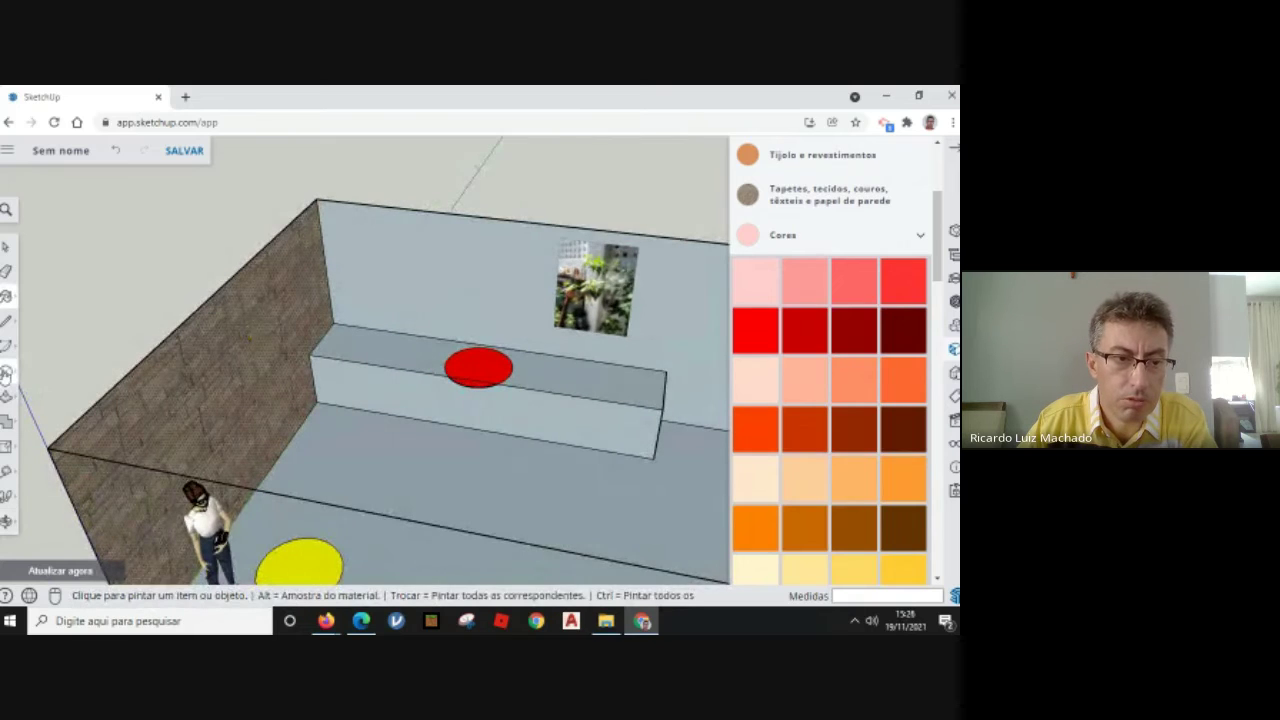
click(6, 371)
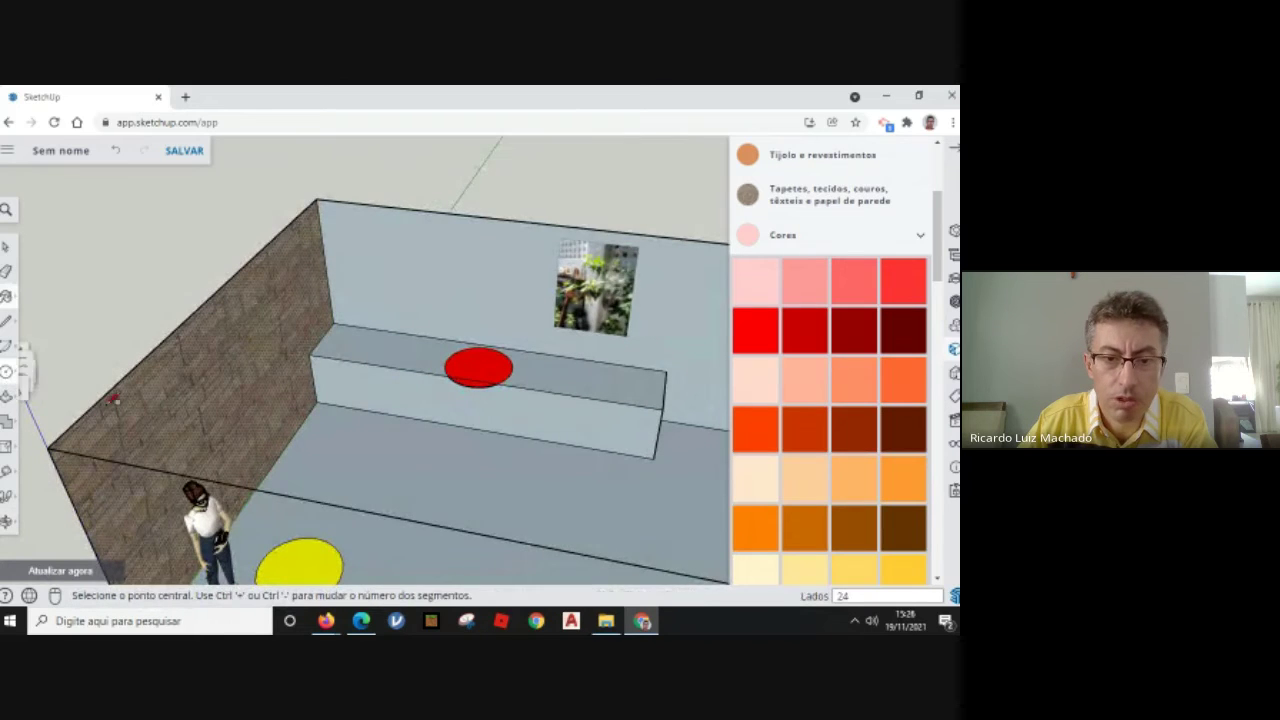
click(523, 535)
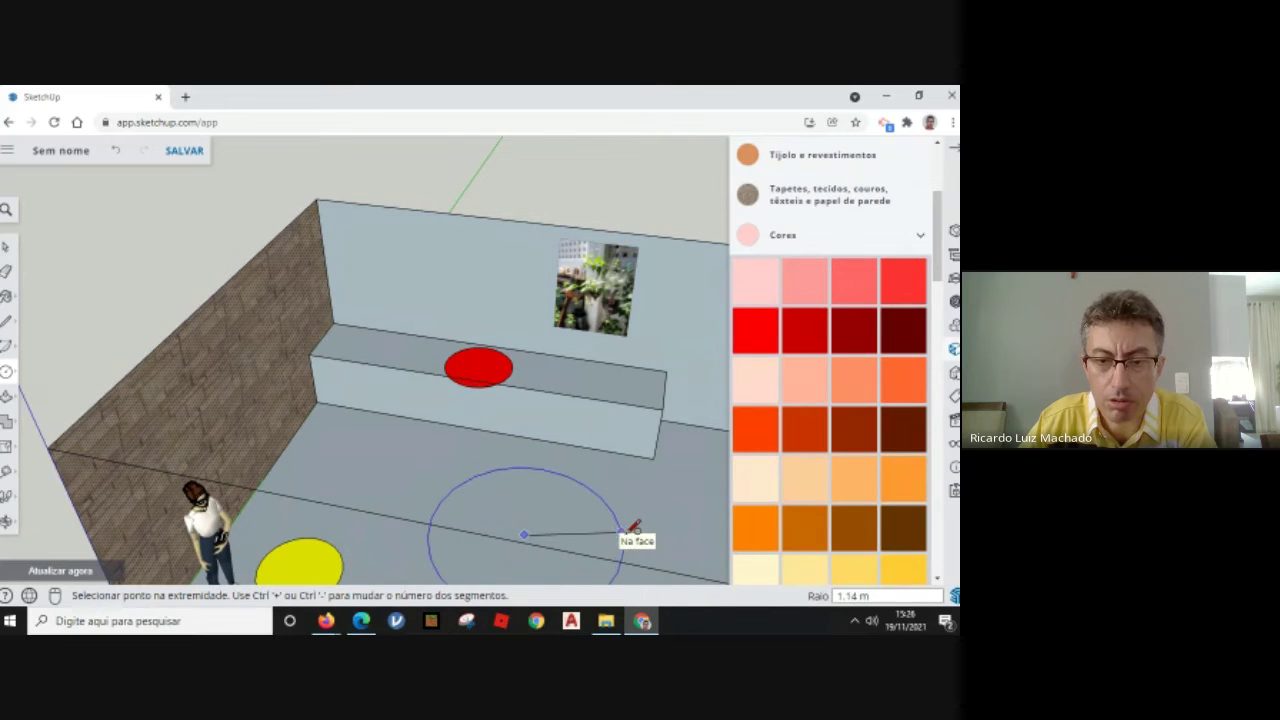
click(628, 534)
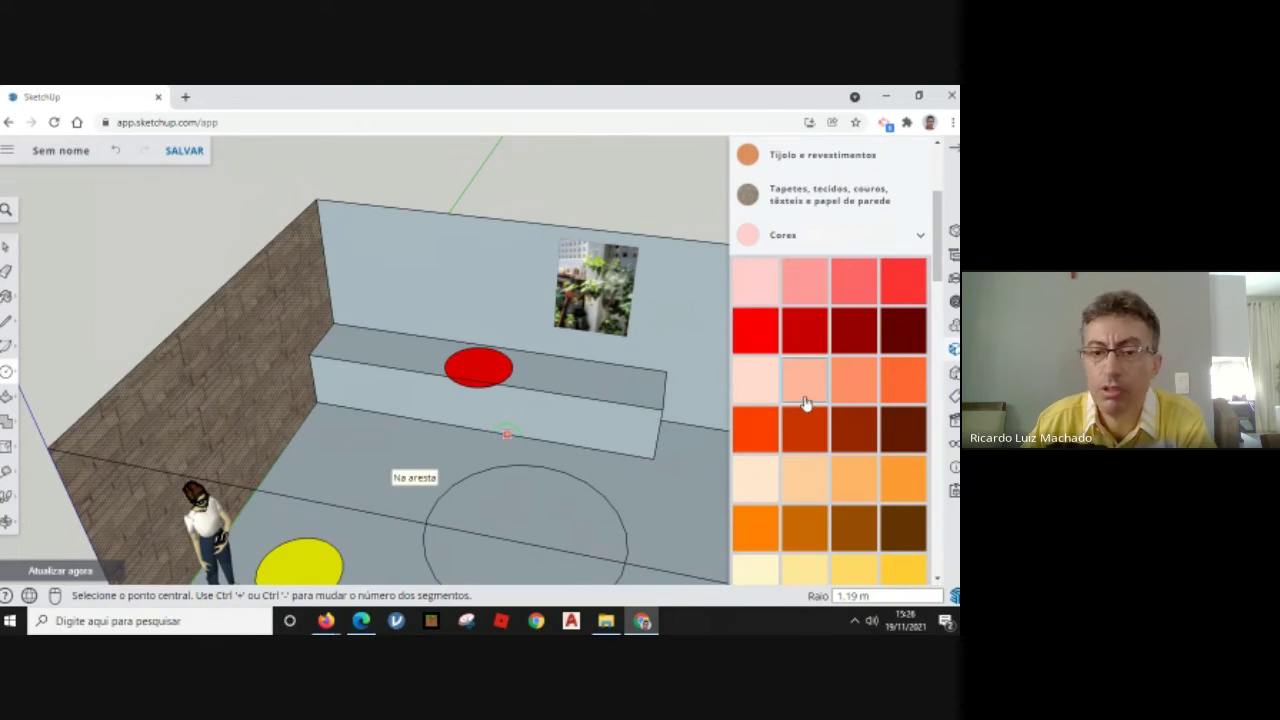
Paint the large floor circle blue from the Cores collection and close the materials library.
click(7, 298)
scroll(856, 480, down, 3)
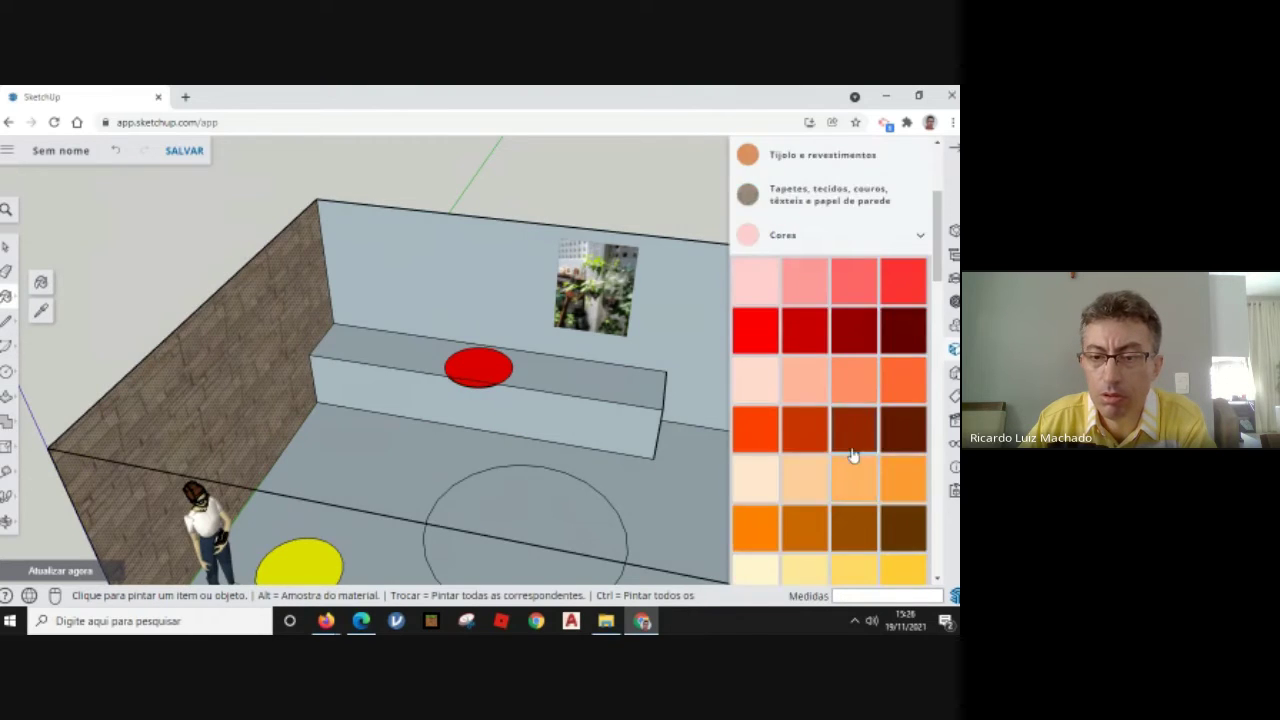
scroll(852, 455, down, 8)
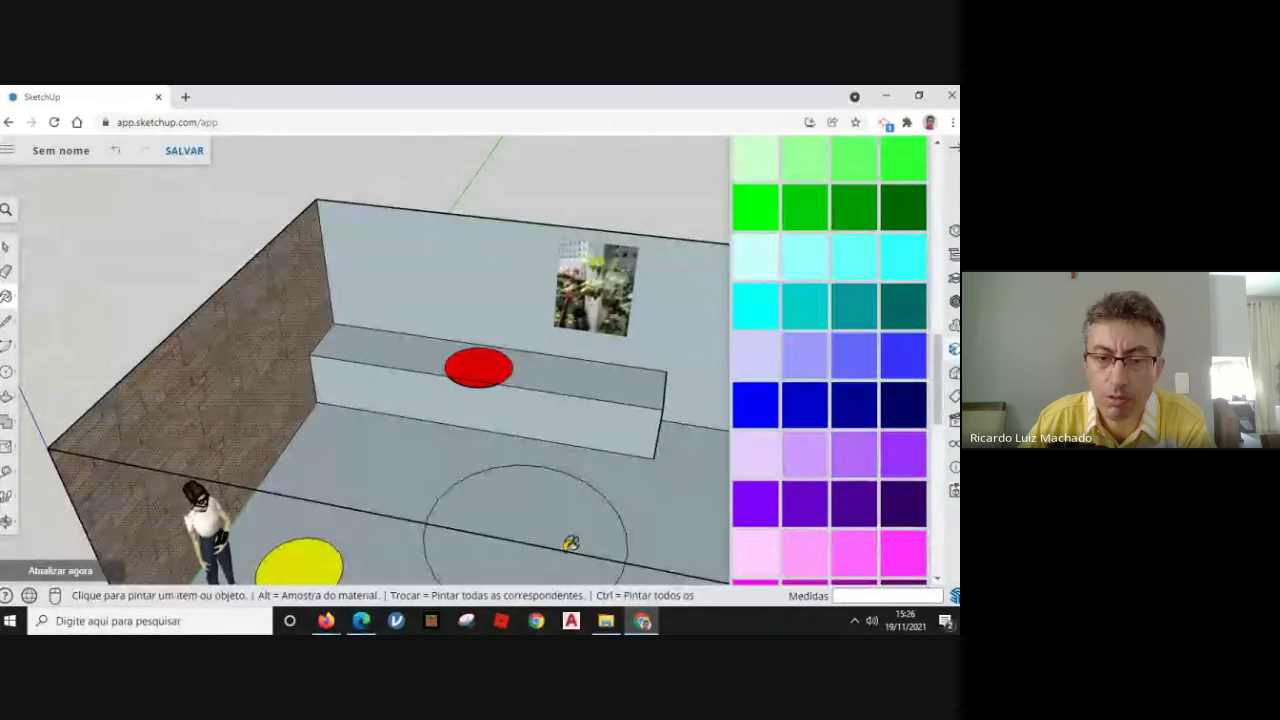
click(566, 514)
scroll(560, 470, down, 5)
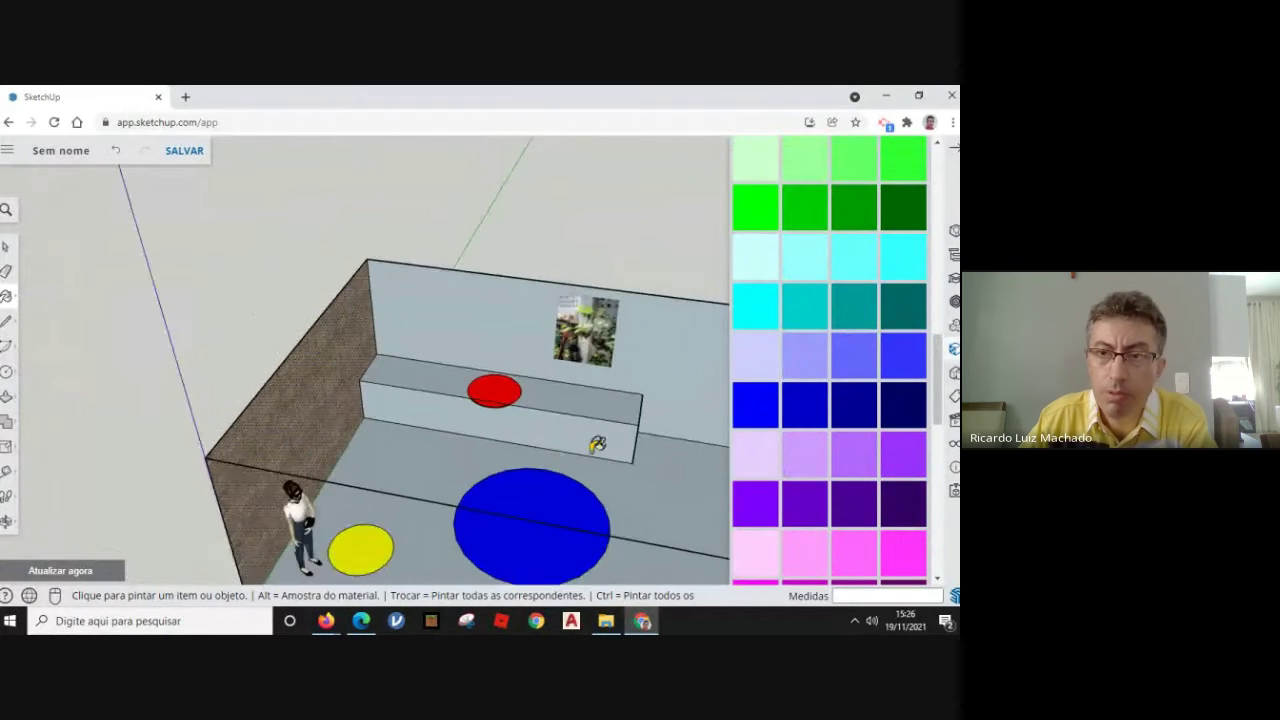
click(955, 150)
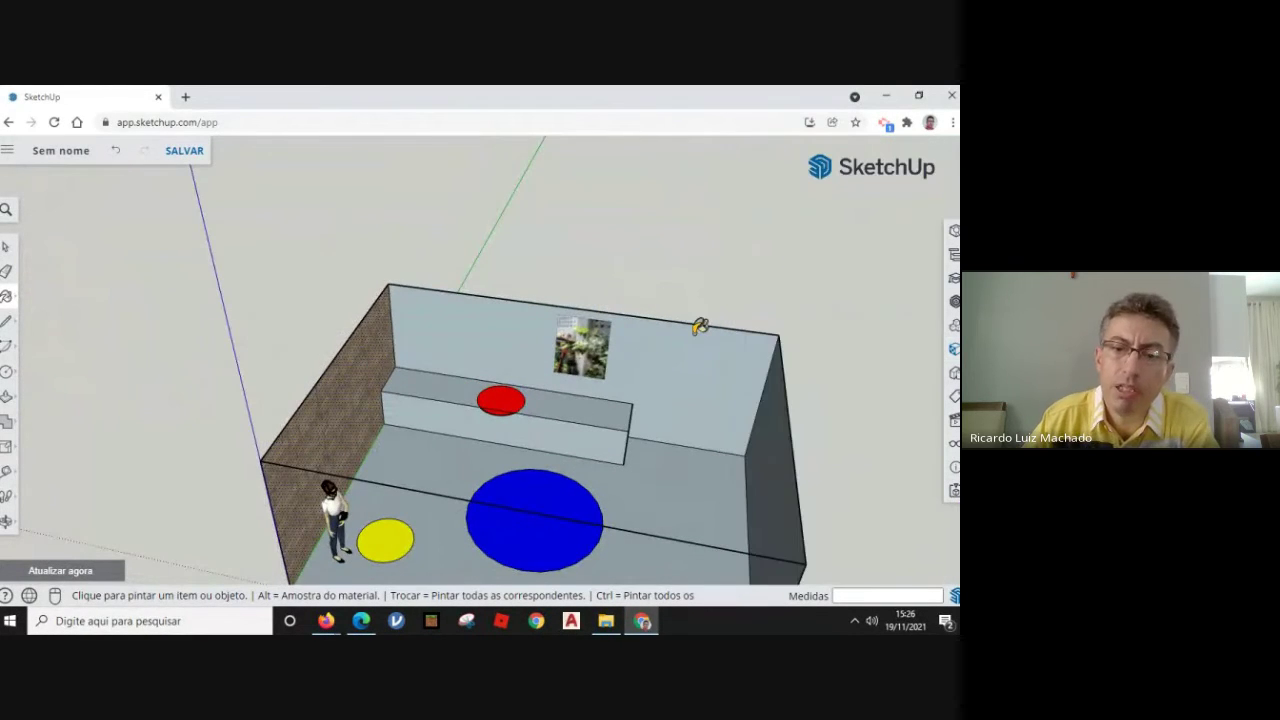
Save a first scene that shows the whole room from far away at a low angle from the front.
middle_drag(700, 329, 703, 354)
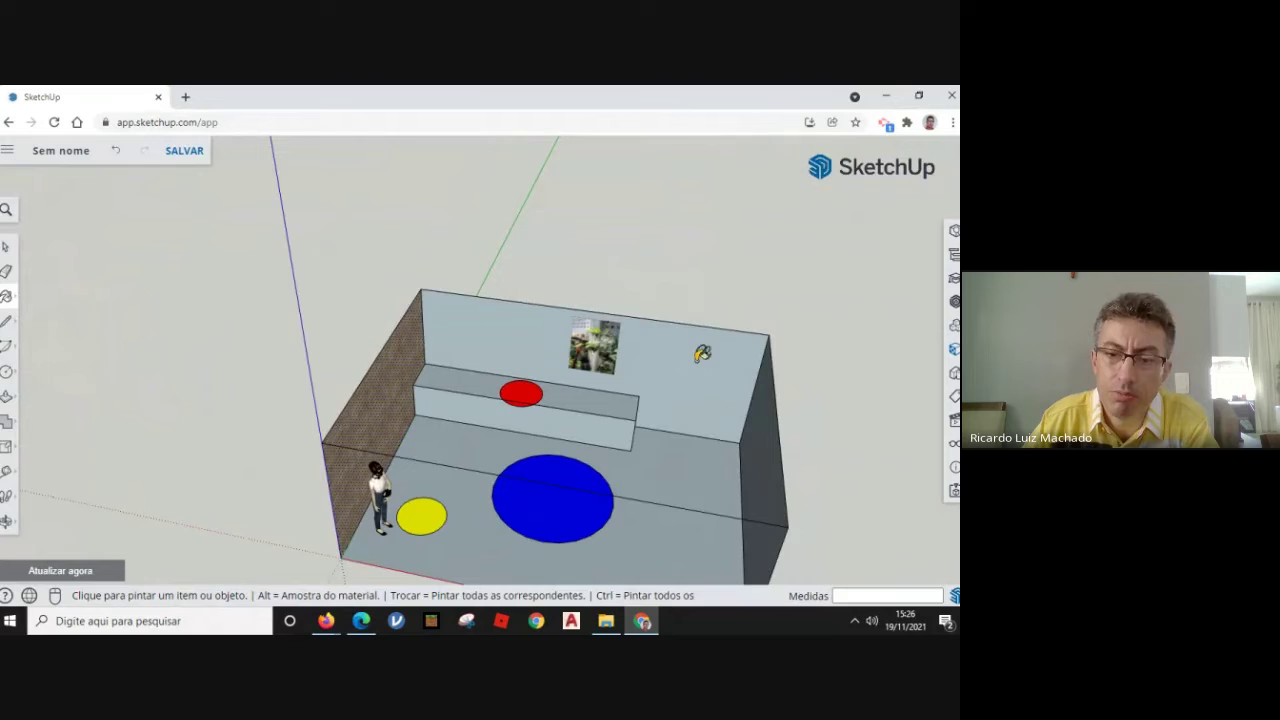
click(6, 521)
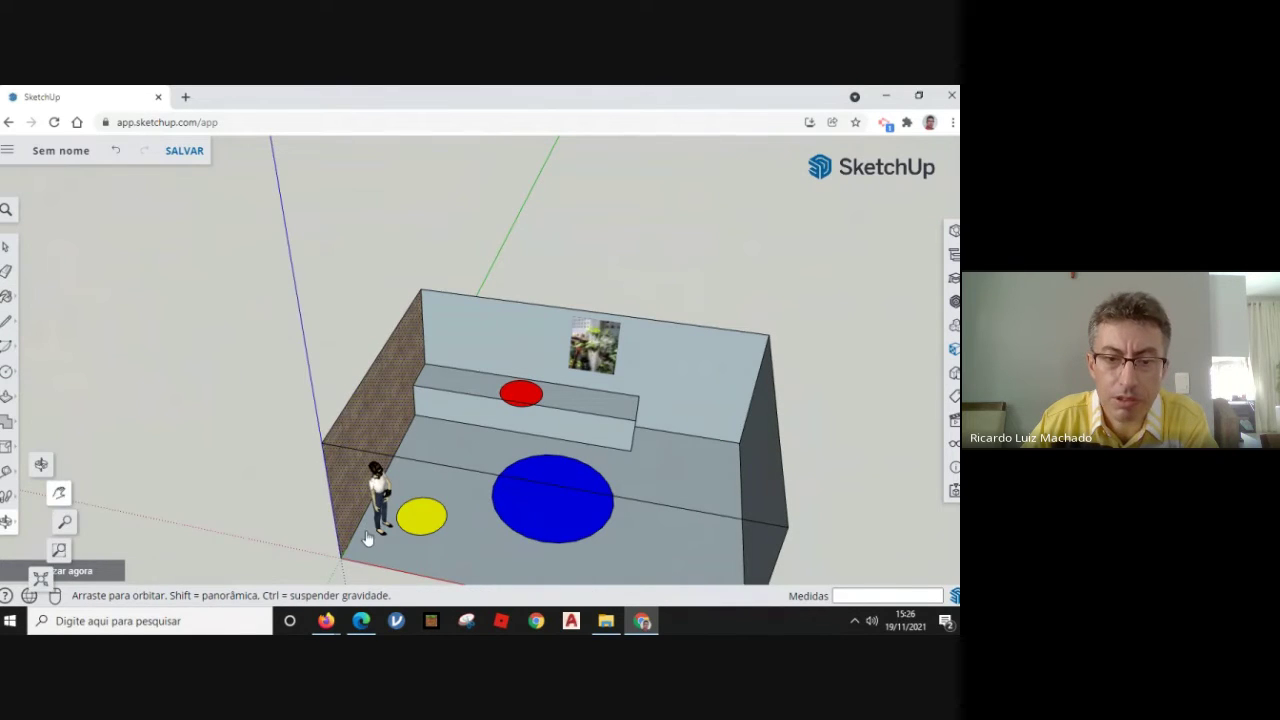
shift+drag(466, 463, 437, 331)
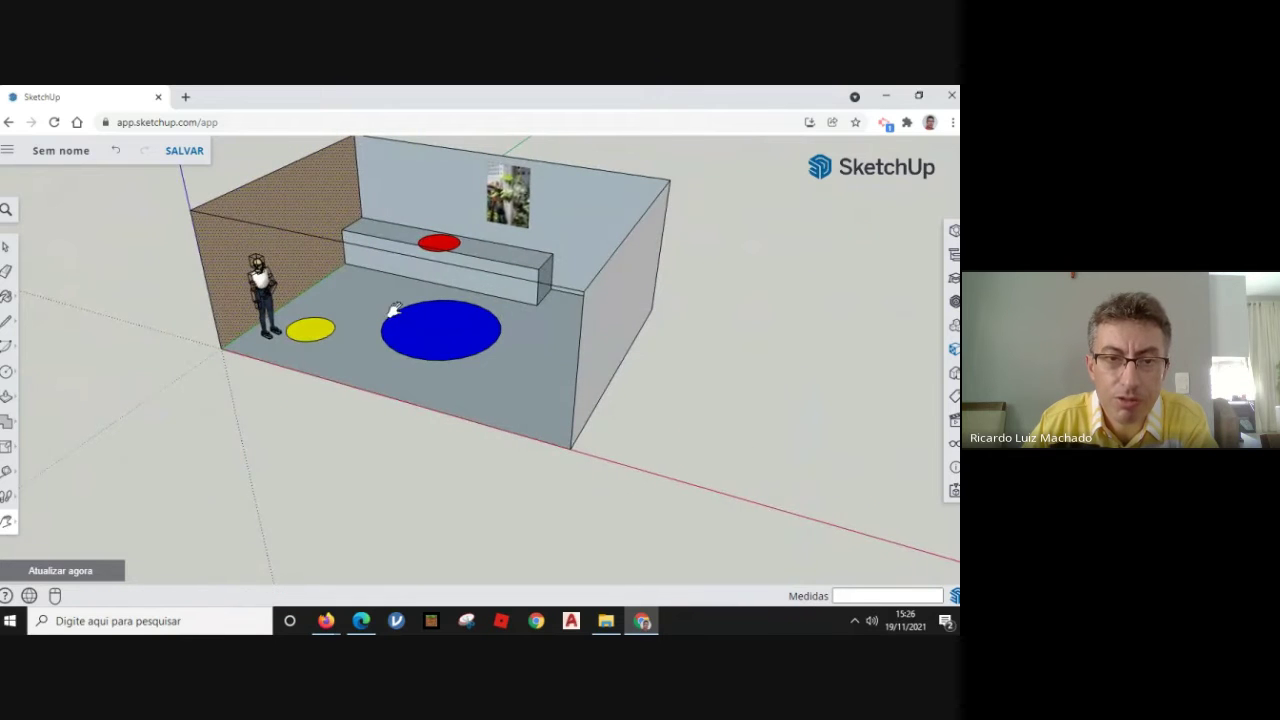
key(h)
drag(397, 241, 443, 306)
scroll(414, 374, down, 3)
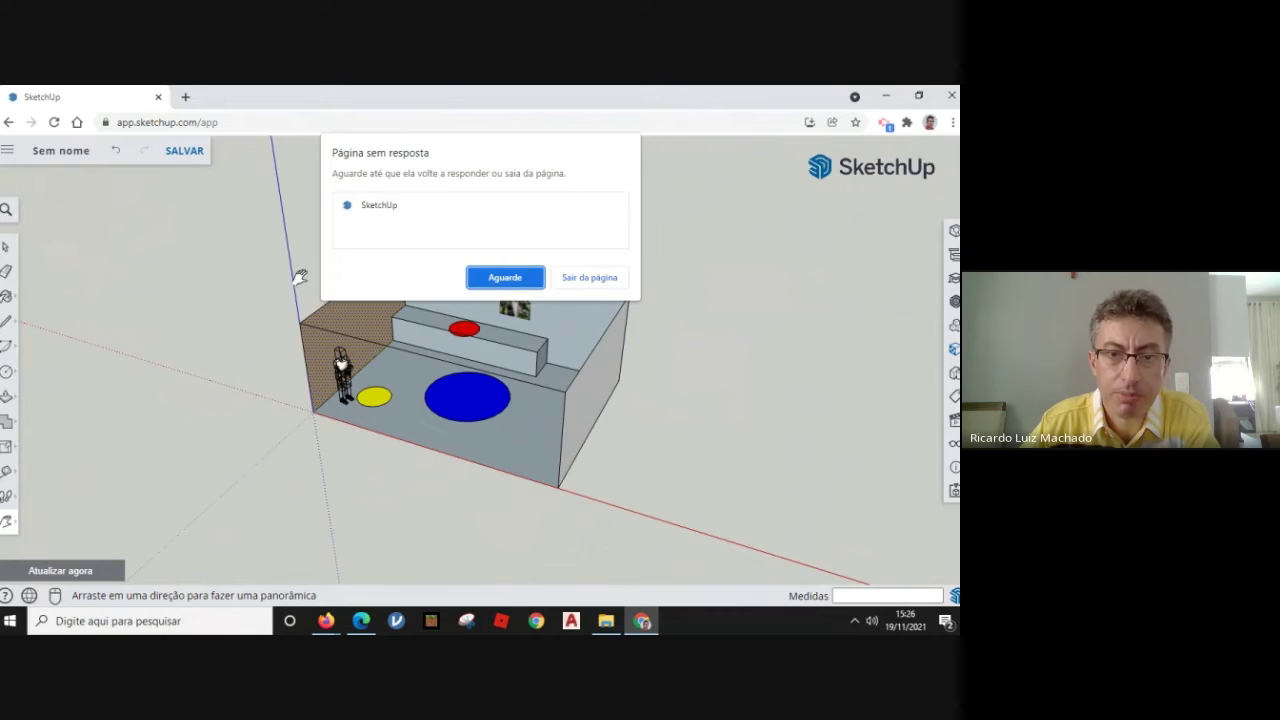
click(498, 278)
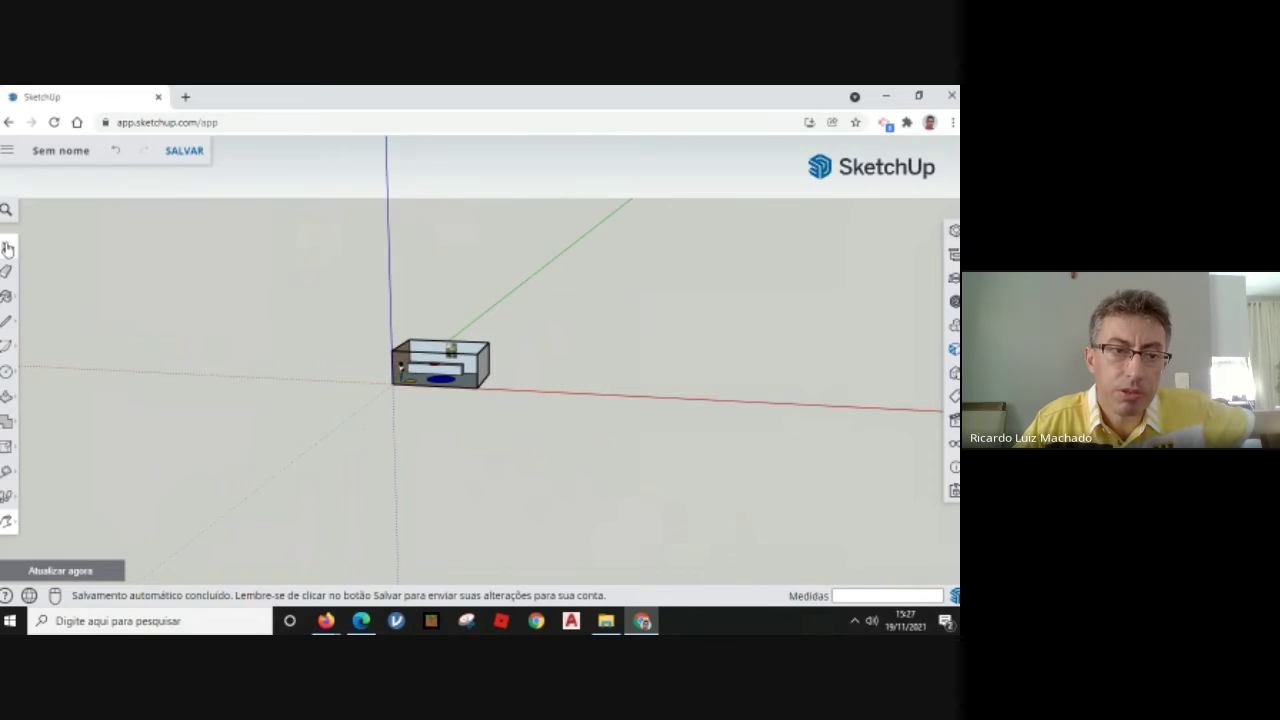
click(5, 248)
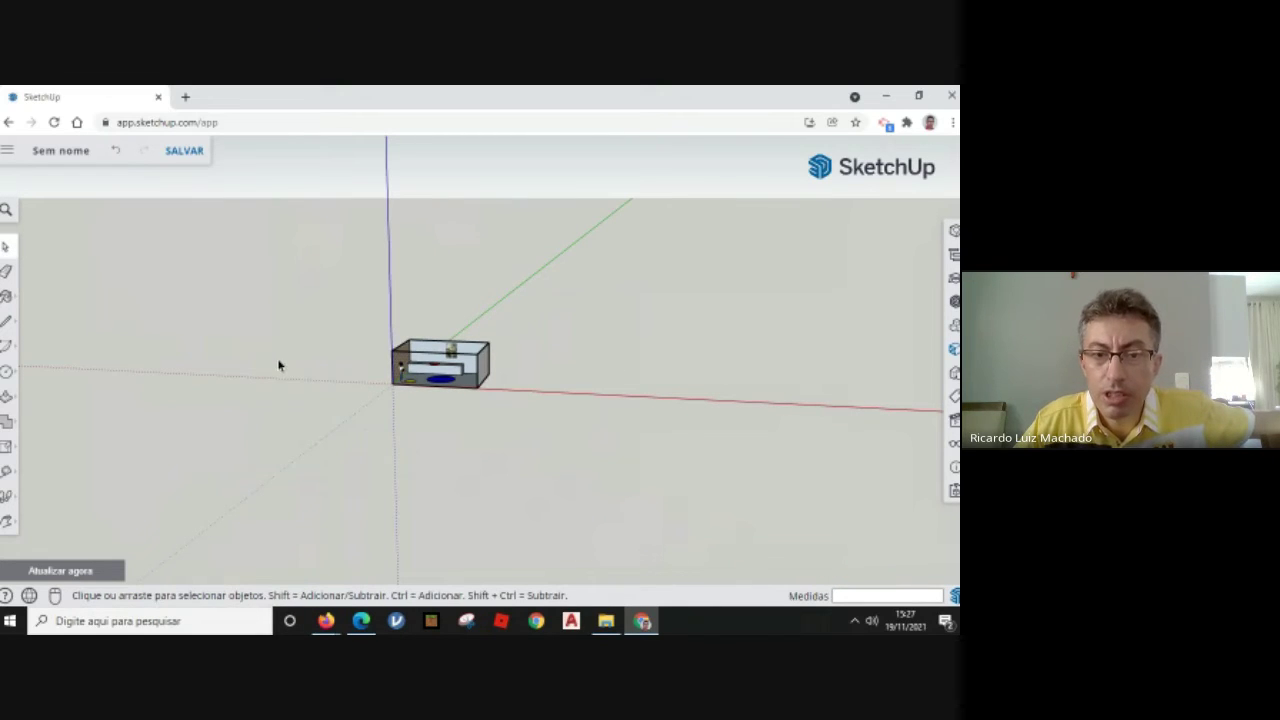
click(955, 421)
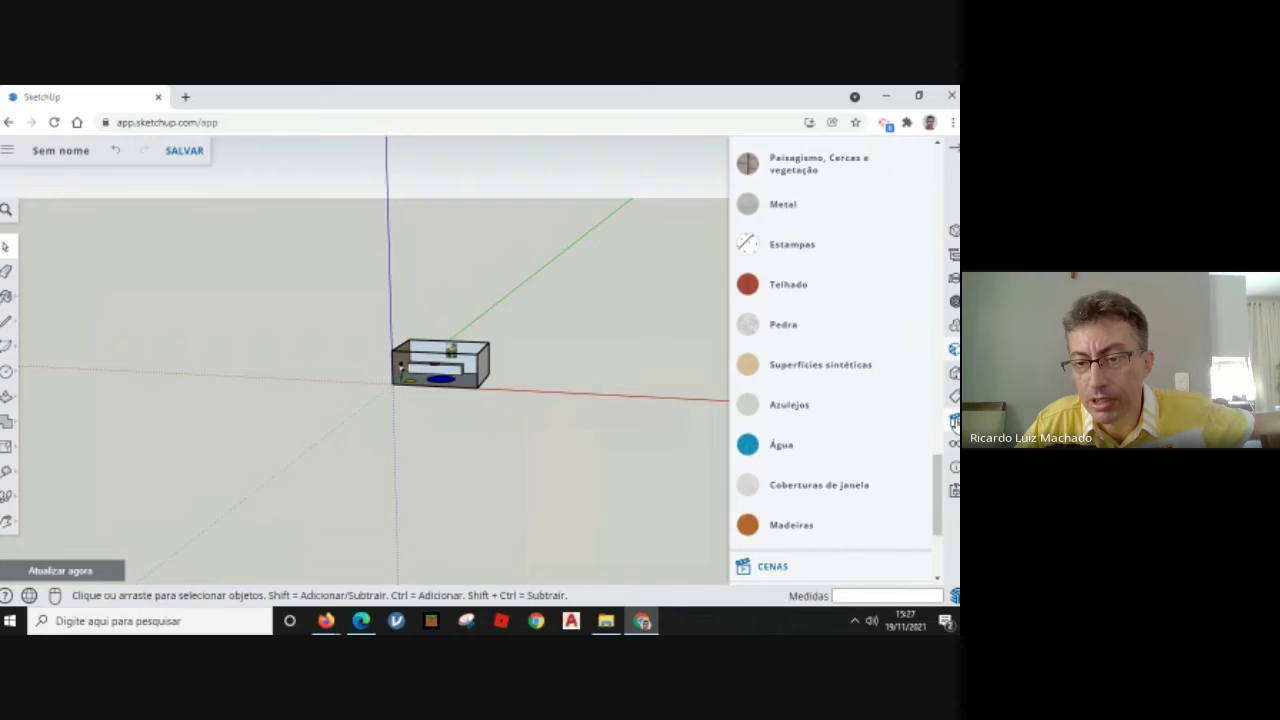
scroll(866, 500, down, 2)
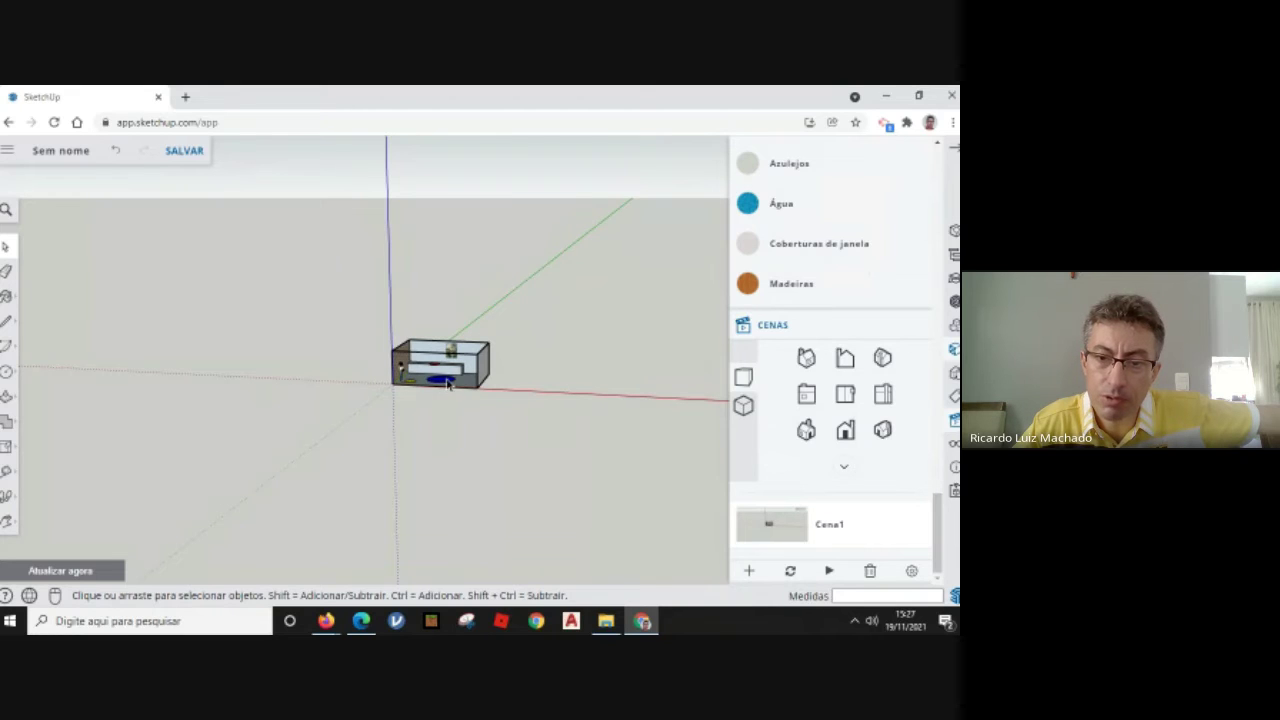
Save a second scene with the room seen much closer from the same front angle.
scroll(449, 384, up, 10)
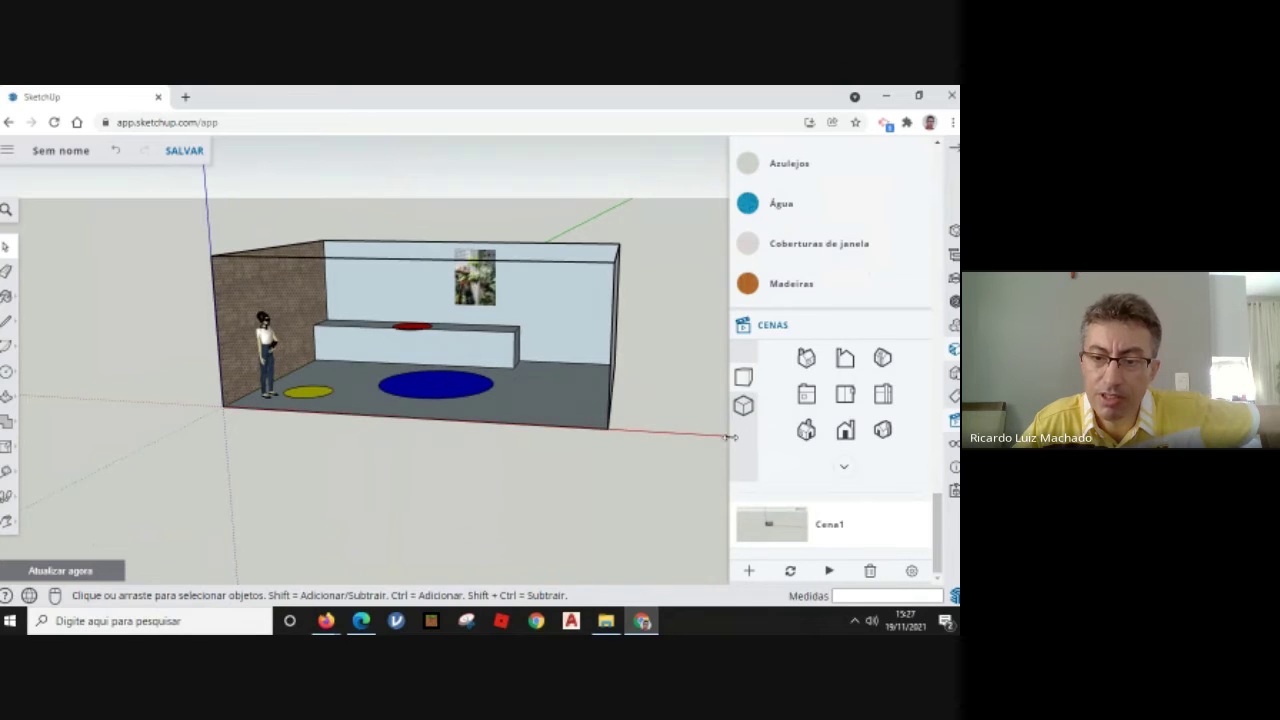
click(747, 572)
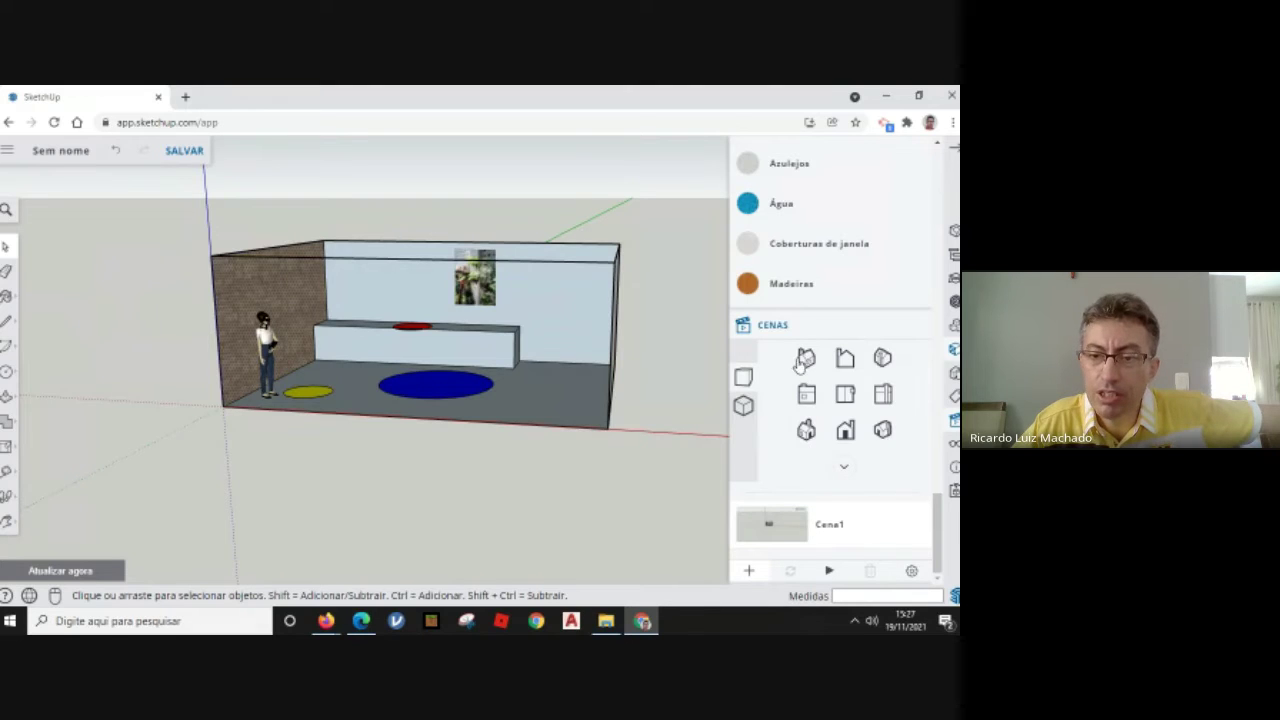
click(512, 276)
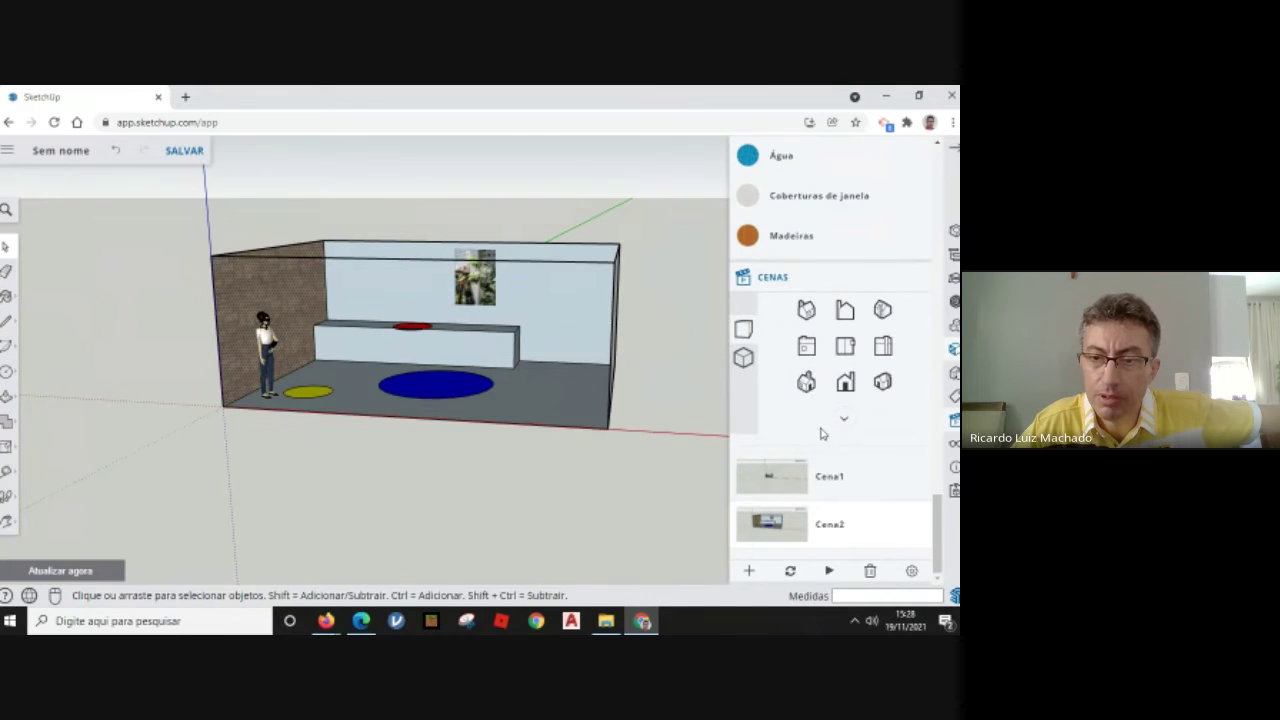
Save two more scenes, one of the isometric view from the front and right side, one of the standard front view.
click(807, 384)
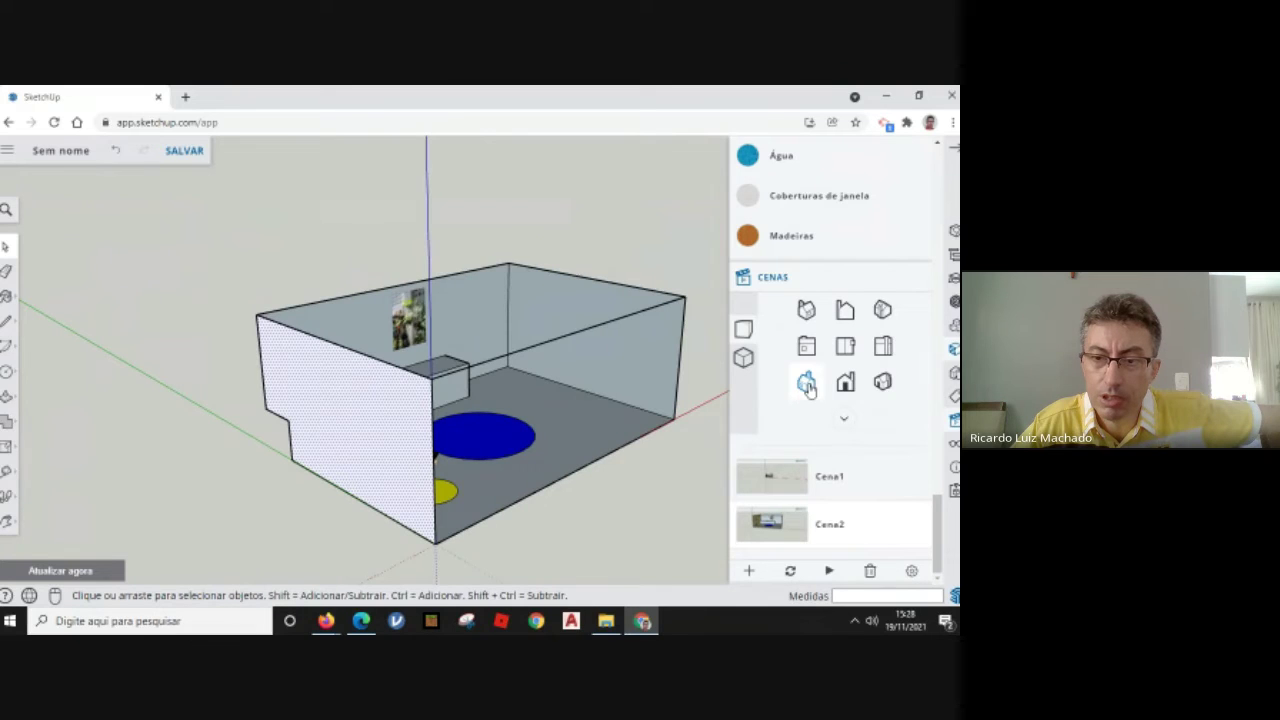
click(806, 310)
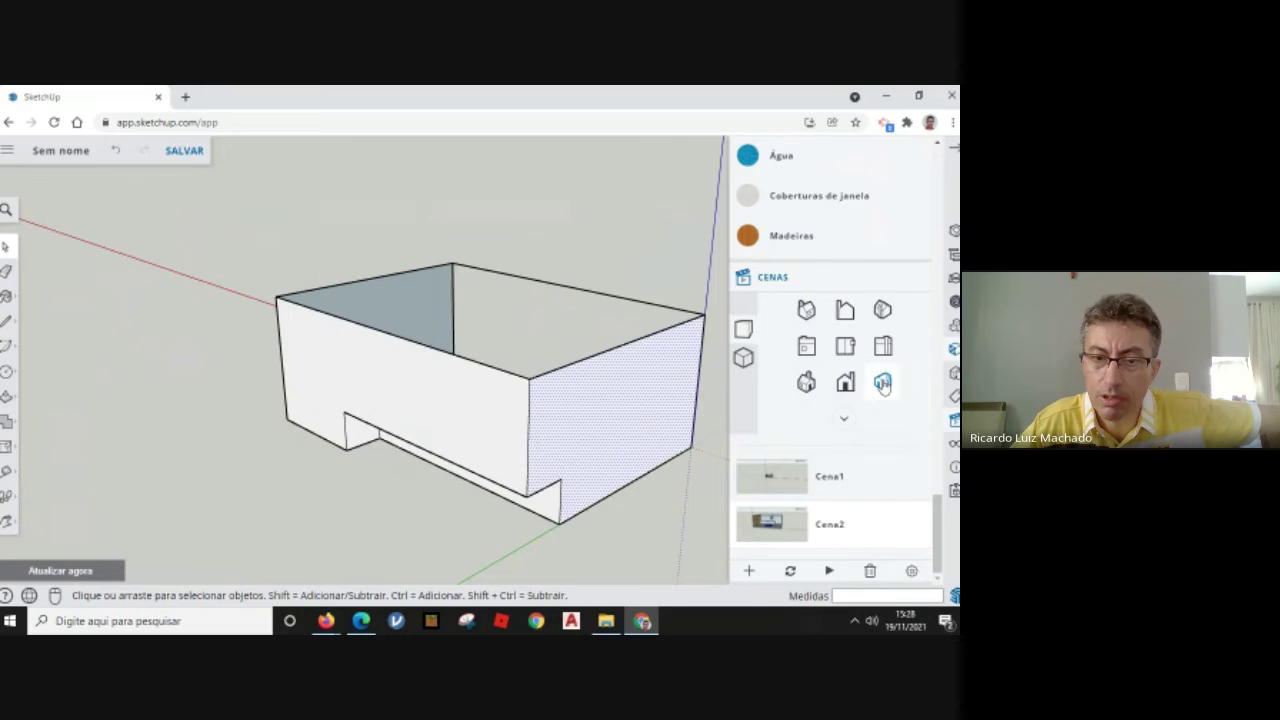
click(883, 385)
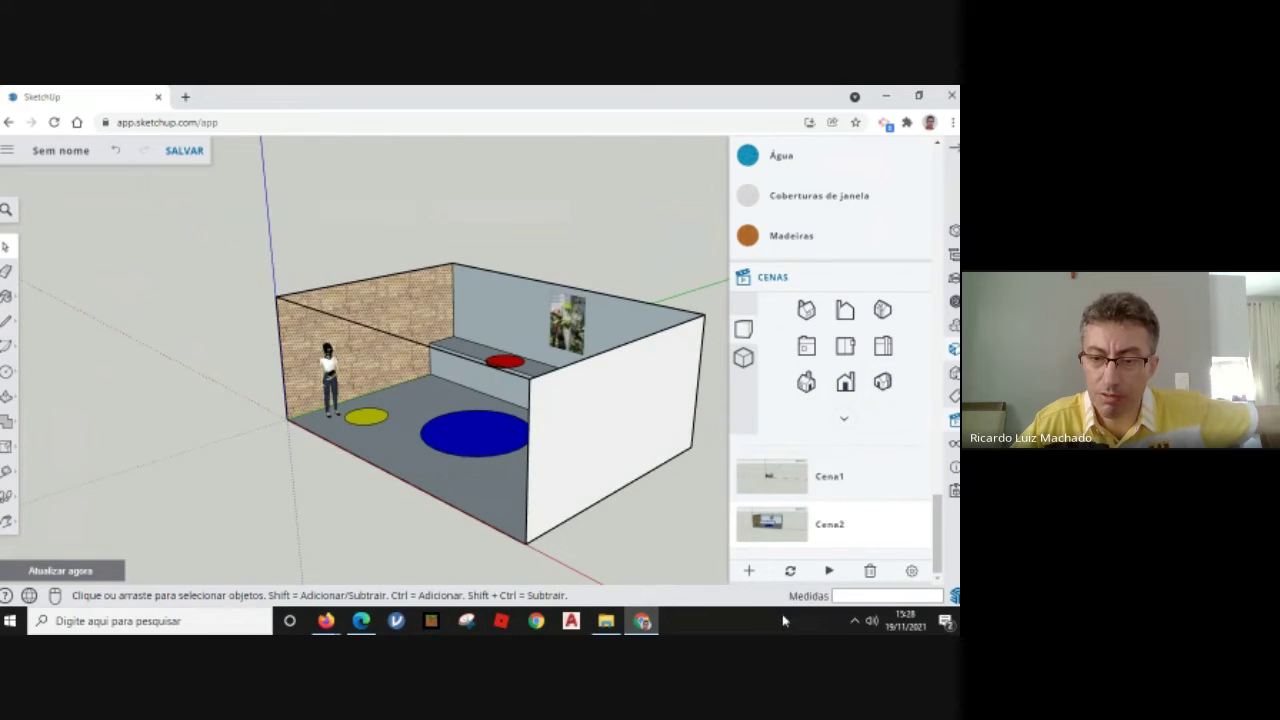
click(760, 572)
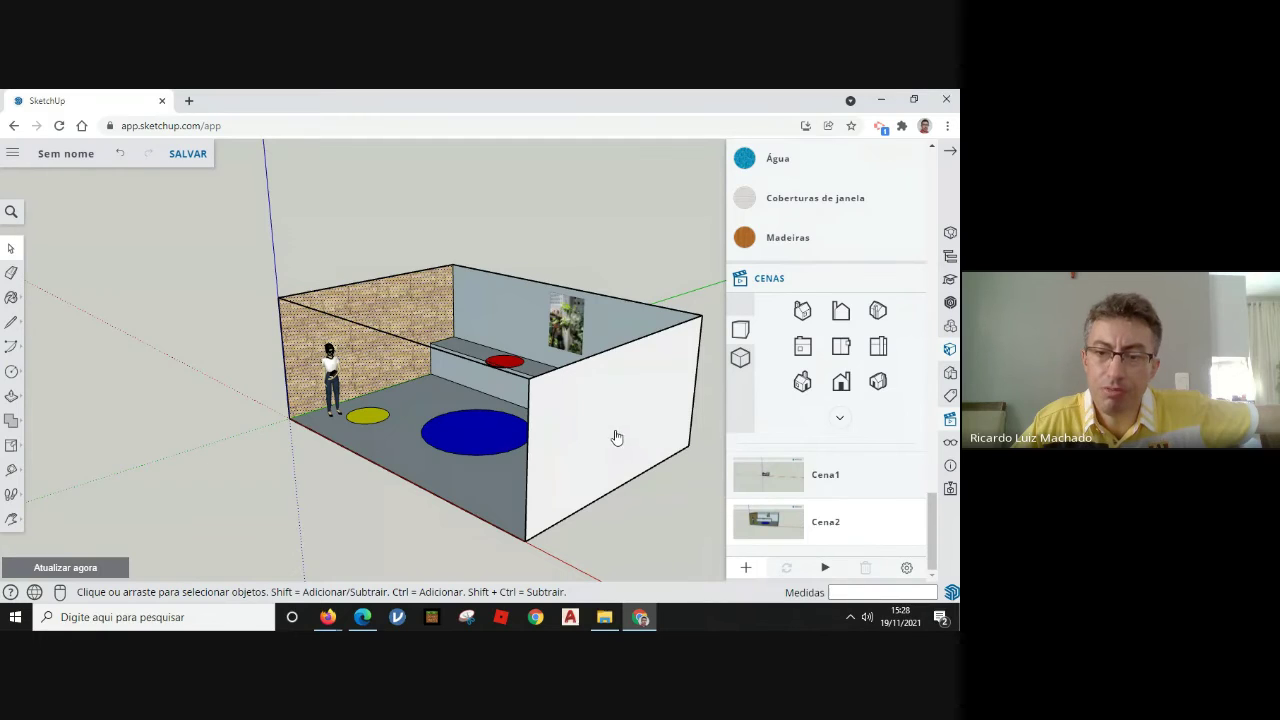
click(797, 504)
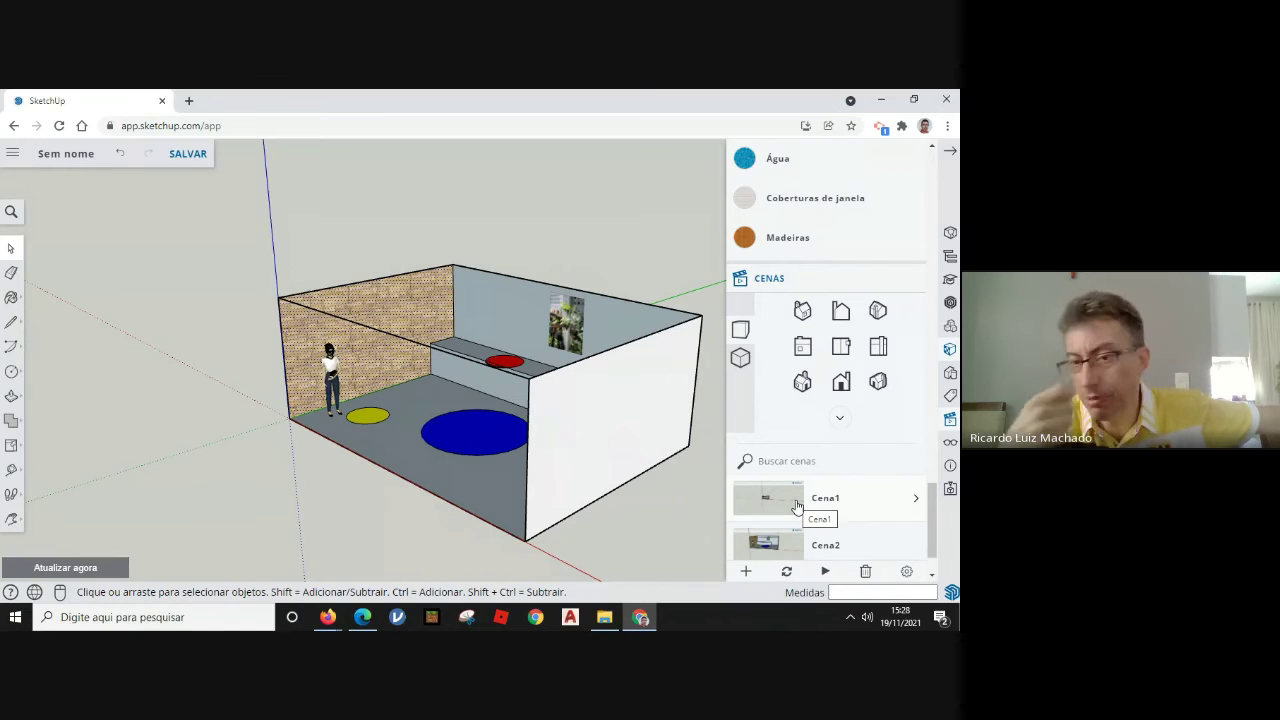
click(843, 384)
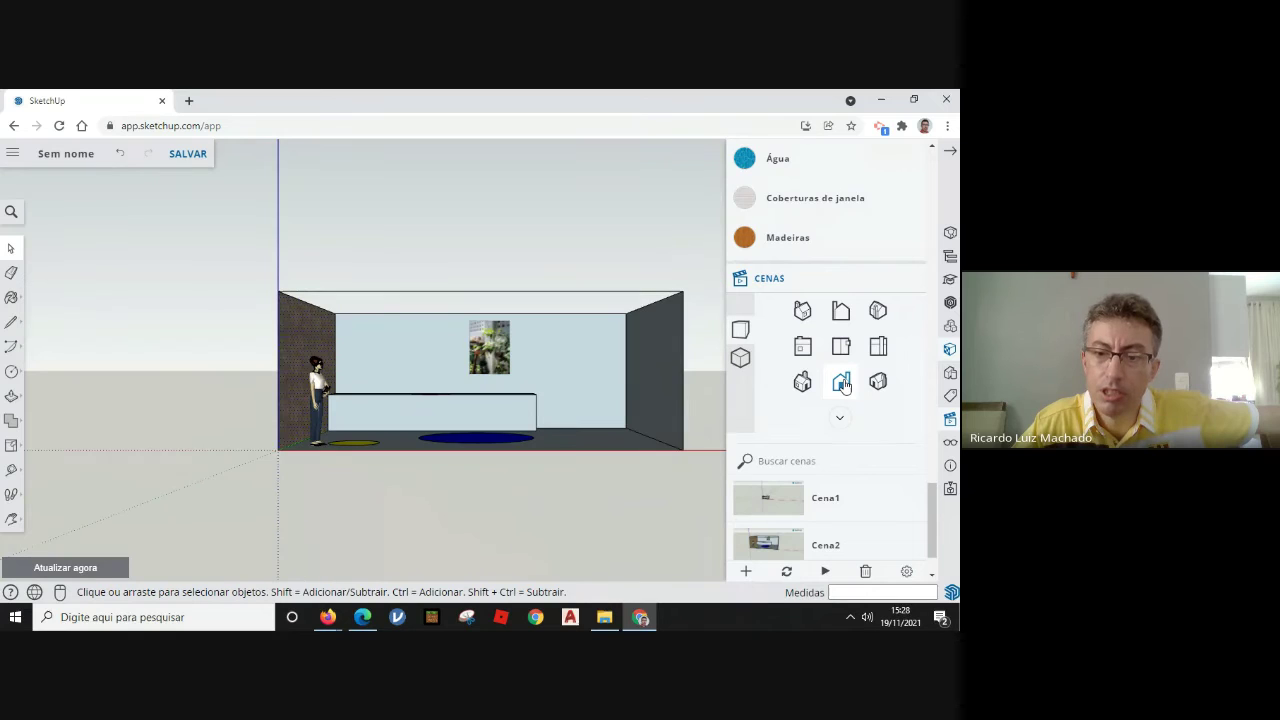
click(746, 572)
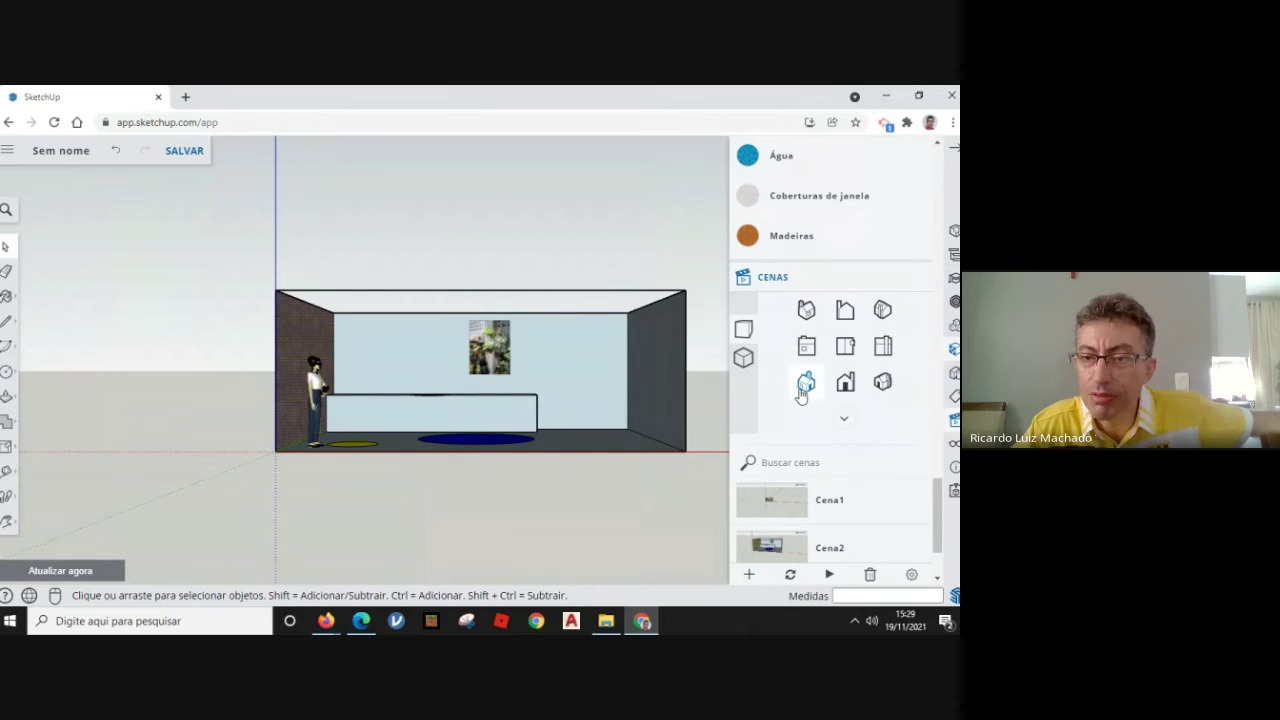
Save the standard top view as a scene and a closer zoom of the same top view as another.
click(848, 350)
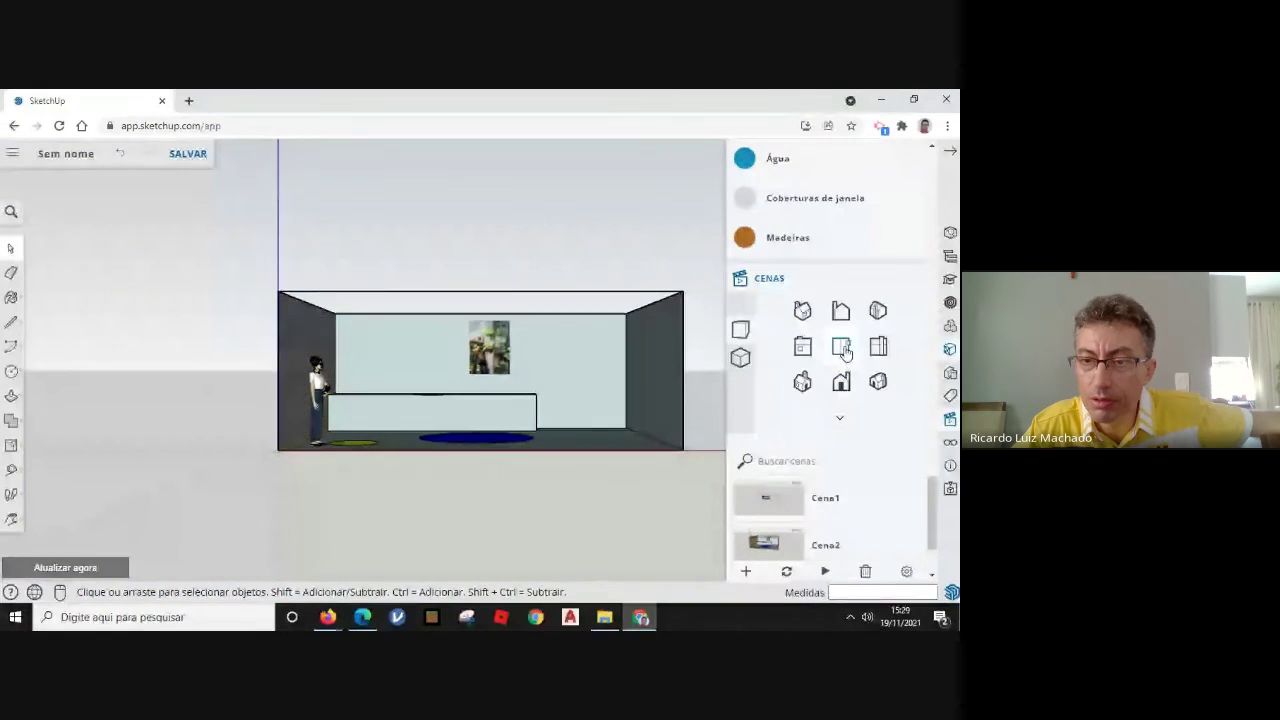
click(845, 350)
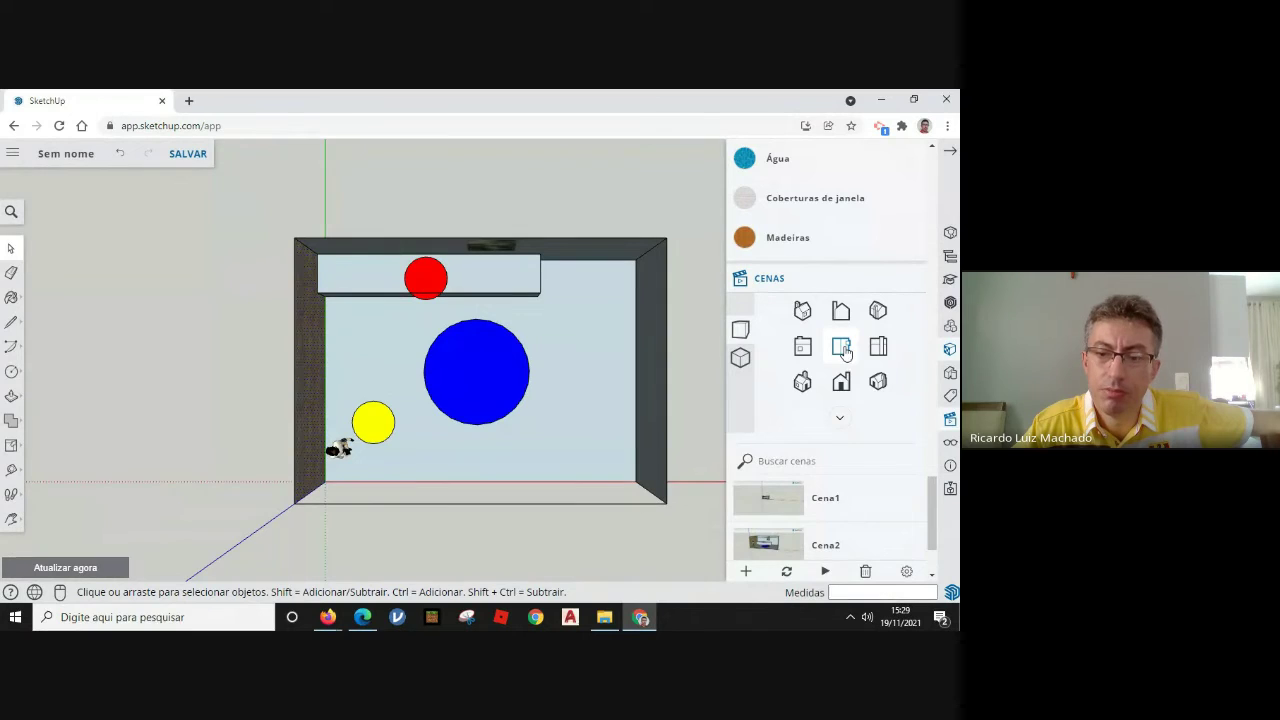
click(746, 571)
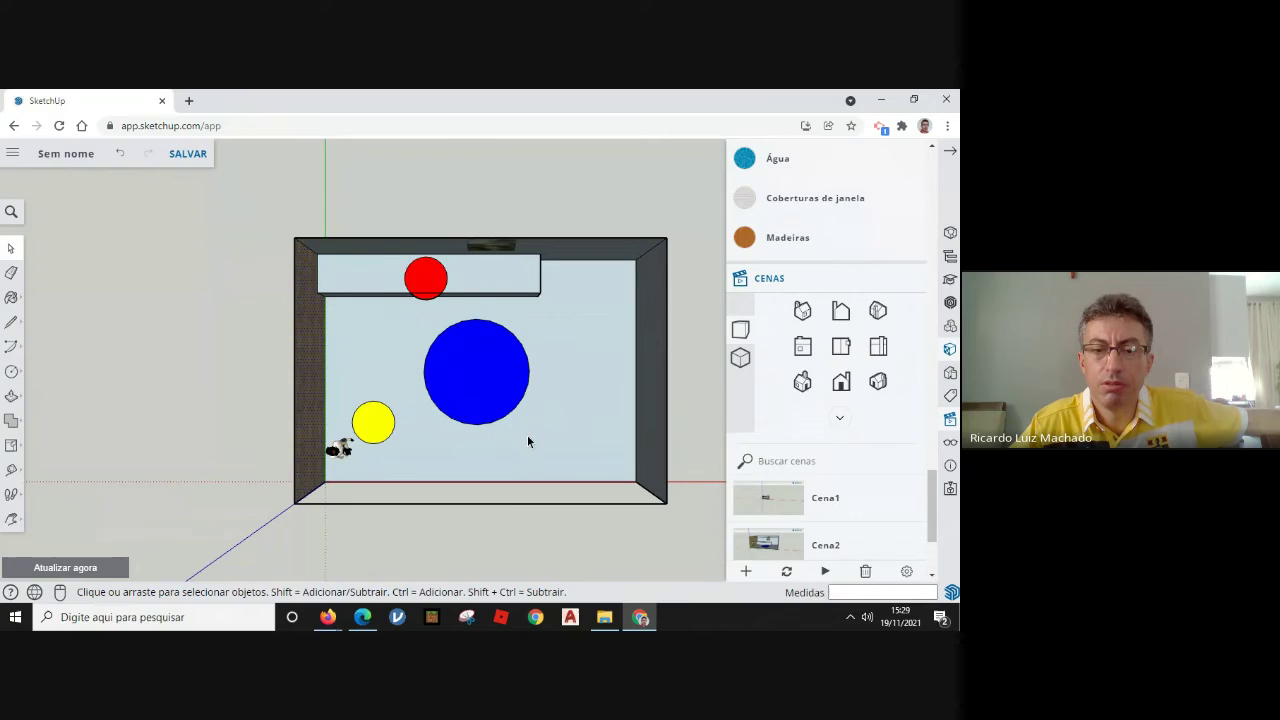
scroll(528, 441, up, 2)
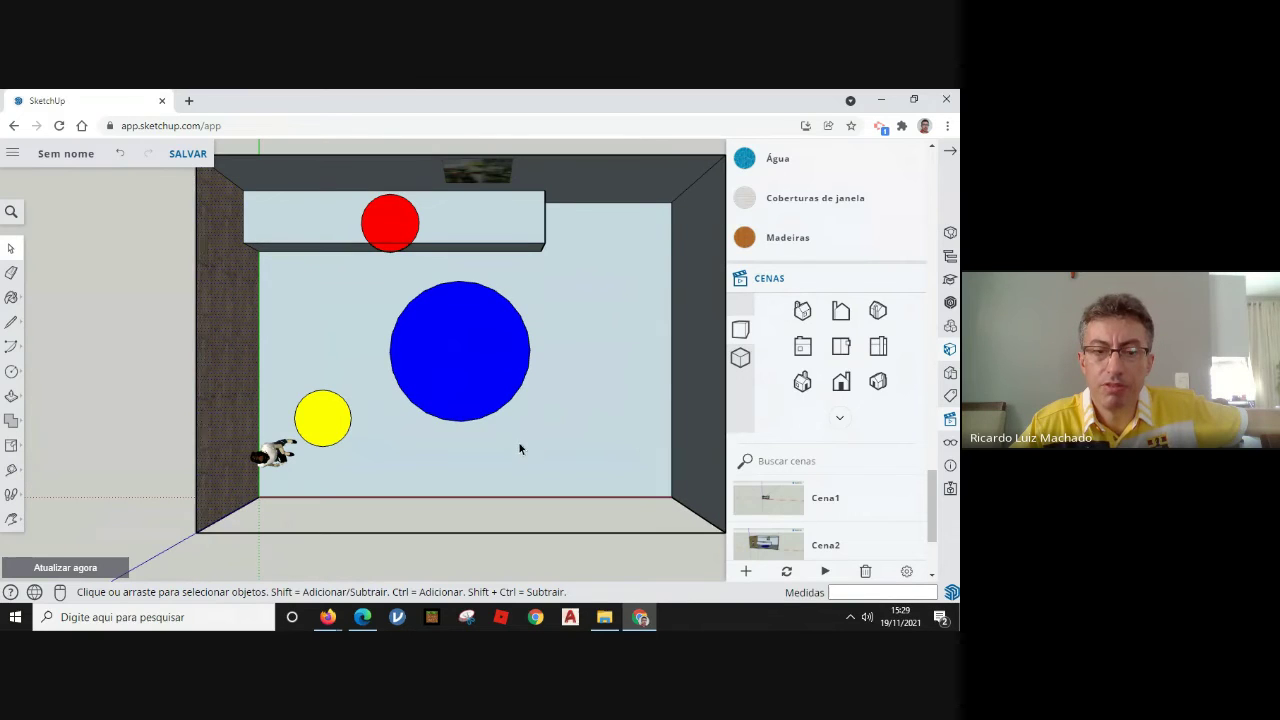
click(747, 572)
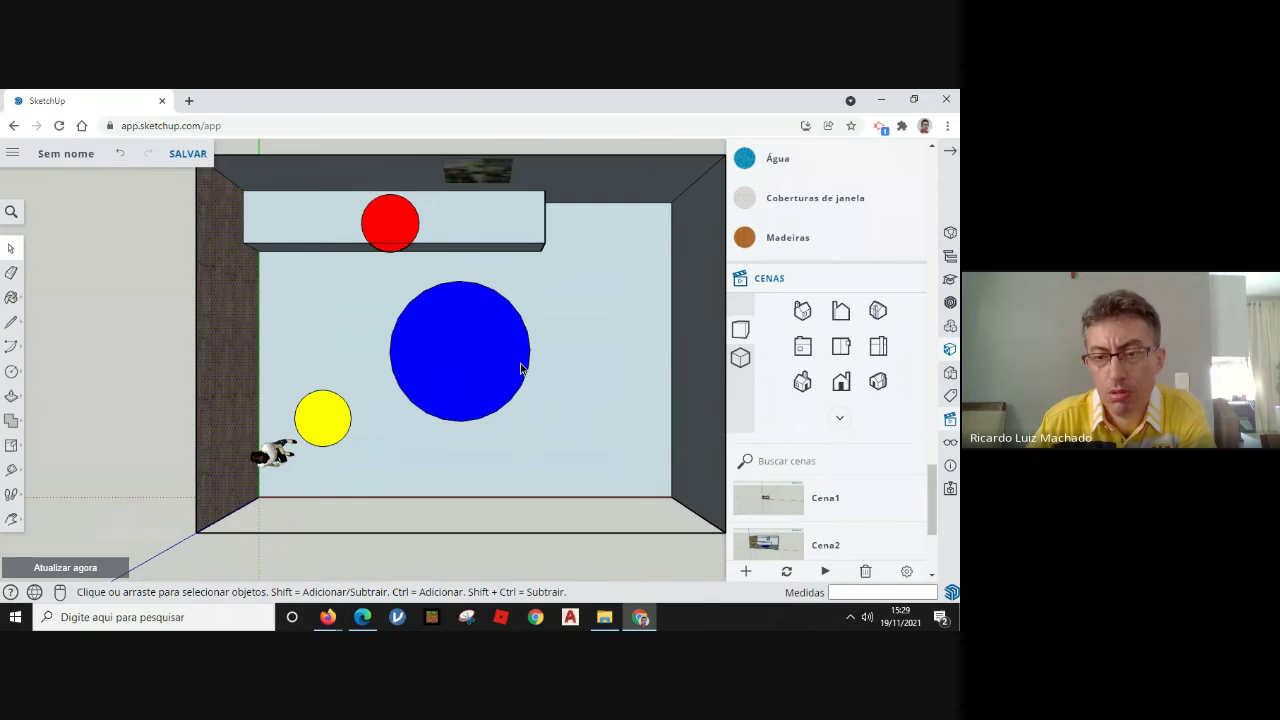
Play the animation through all the saved scenes and stop it.
scroll(770, 505, down, 3)
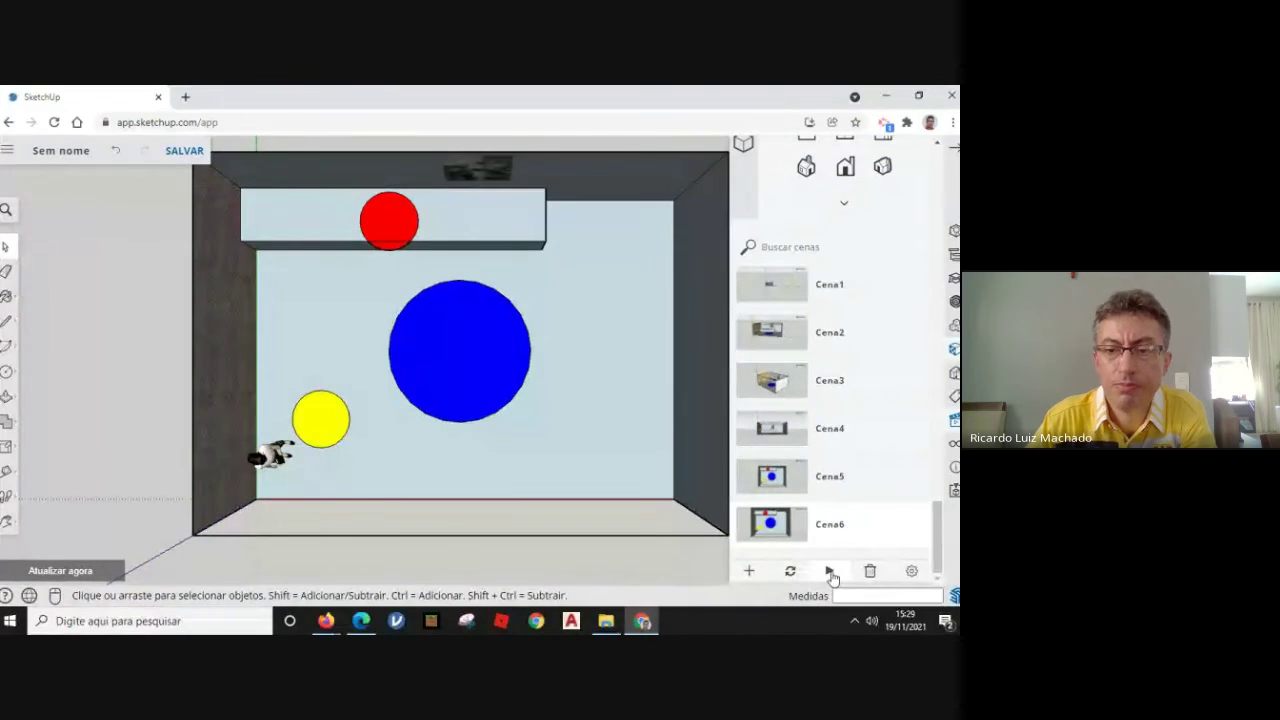
click(830, 573)
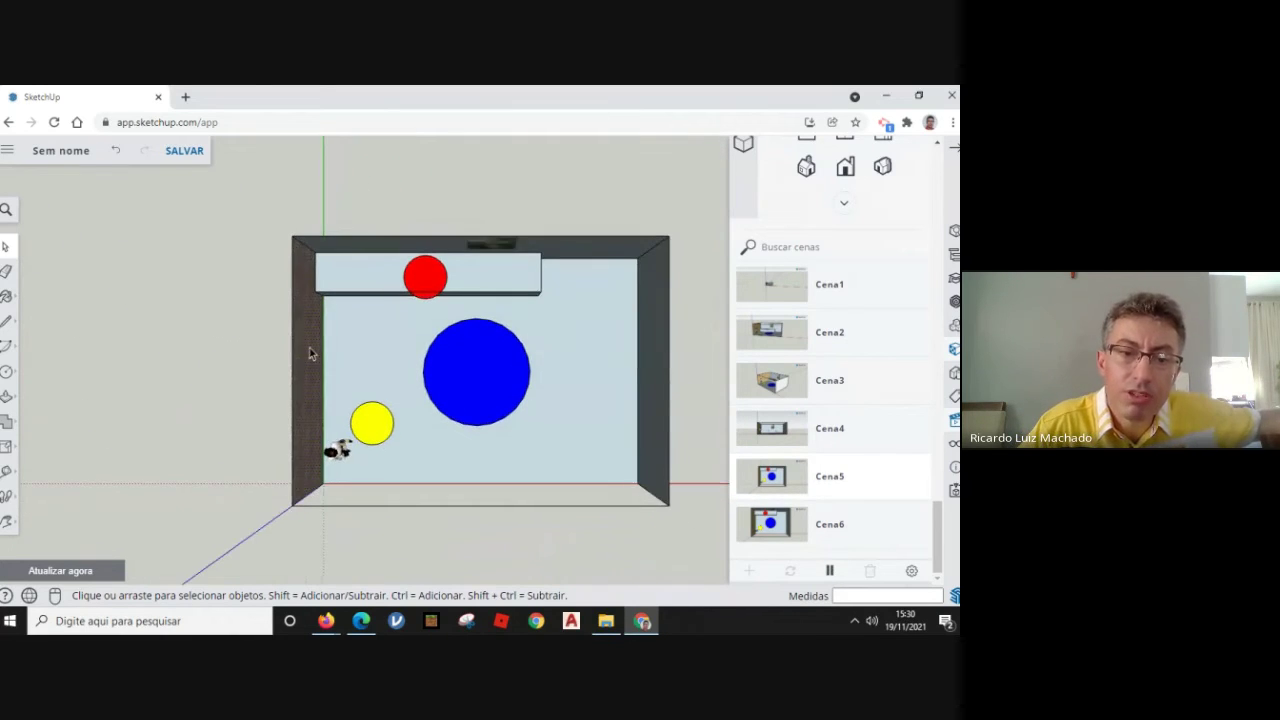
click(829, 573)
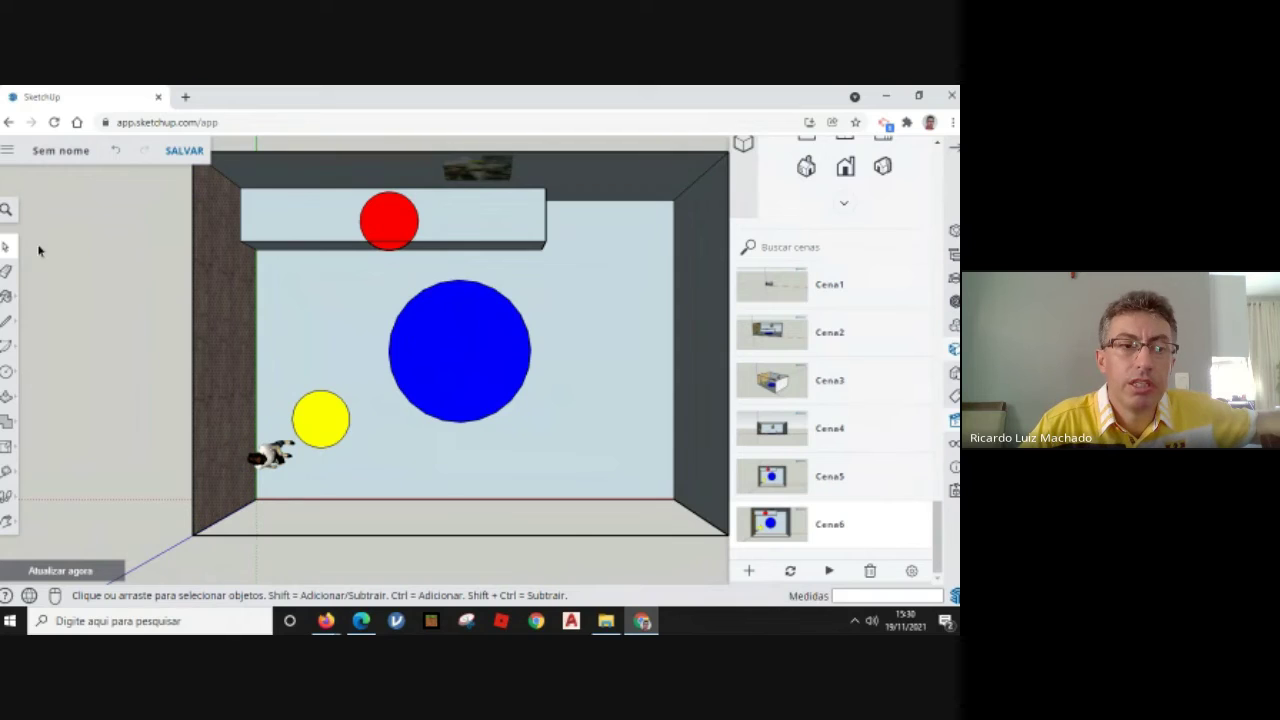
Check the available model export formats, including the 3D and 2D options for DXF.
click(7, 155)
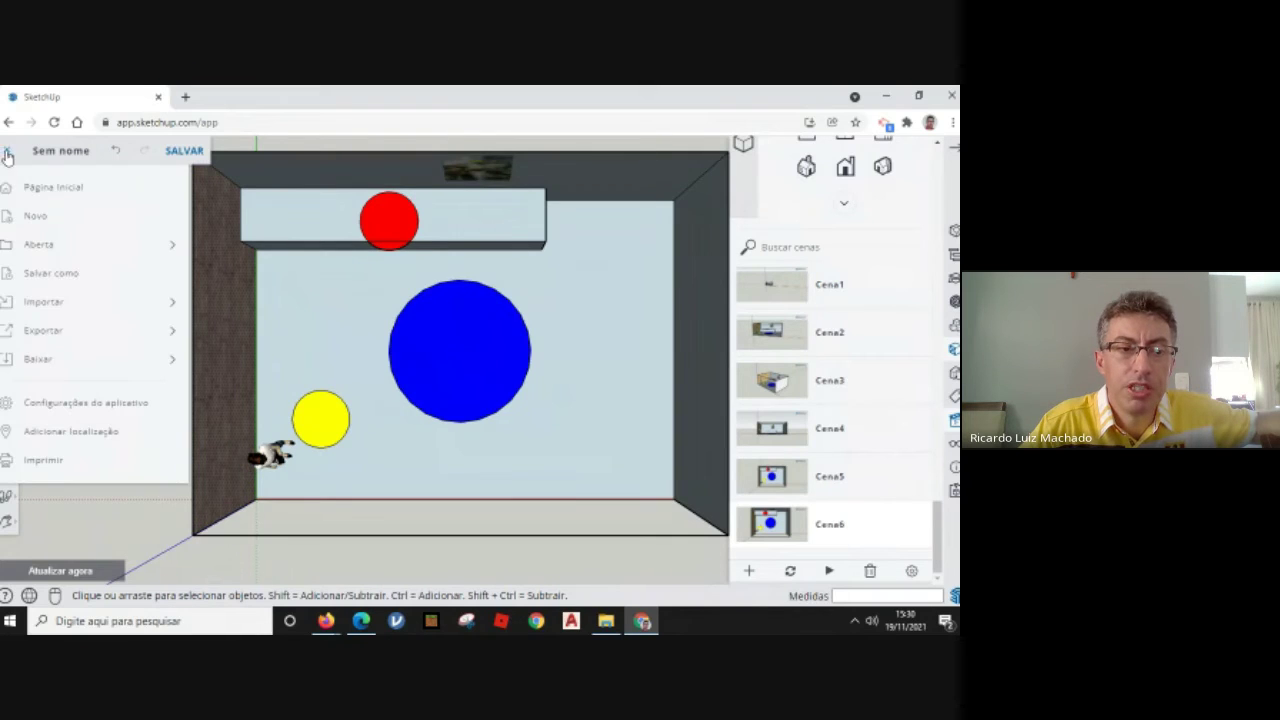
click(50, 340)
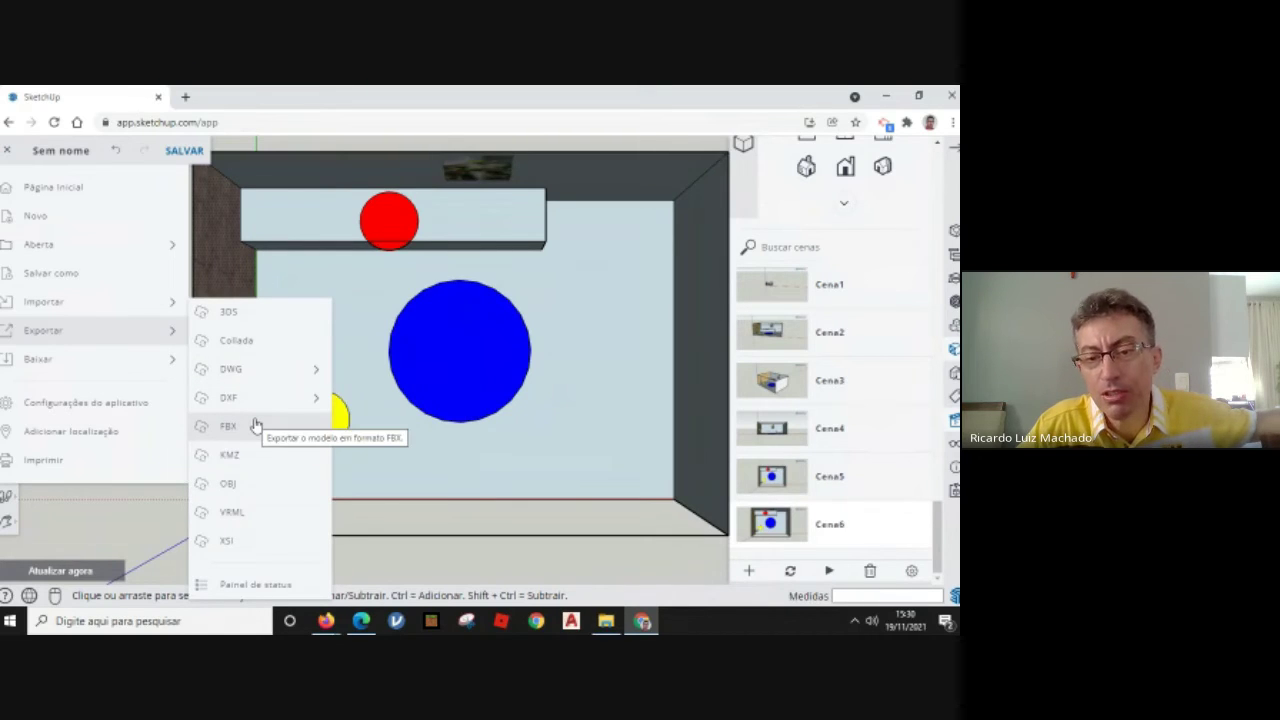
mouse_move(300, 397)
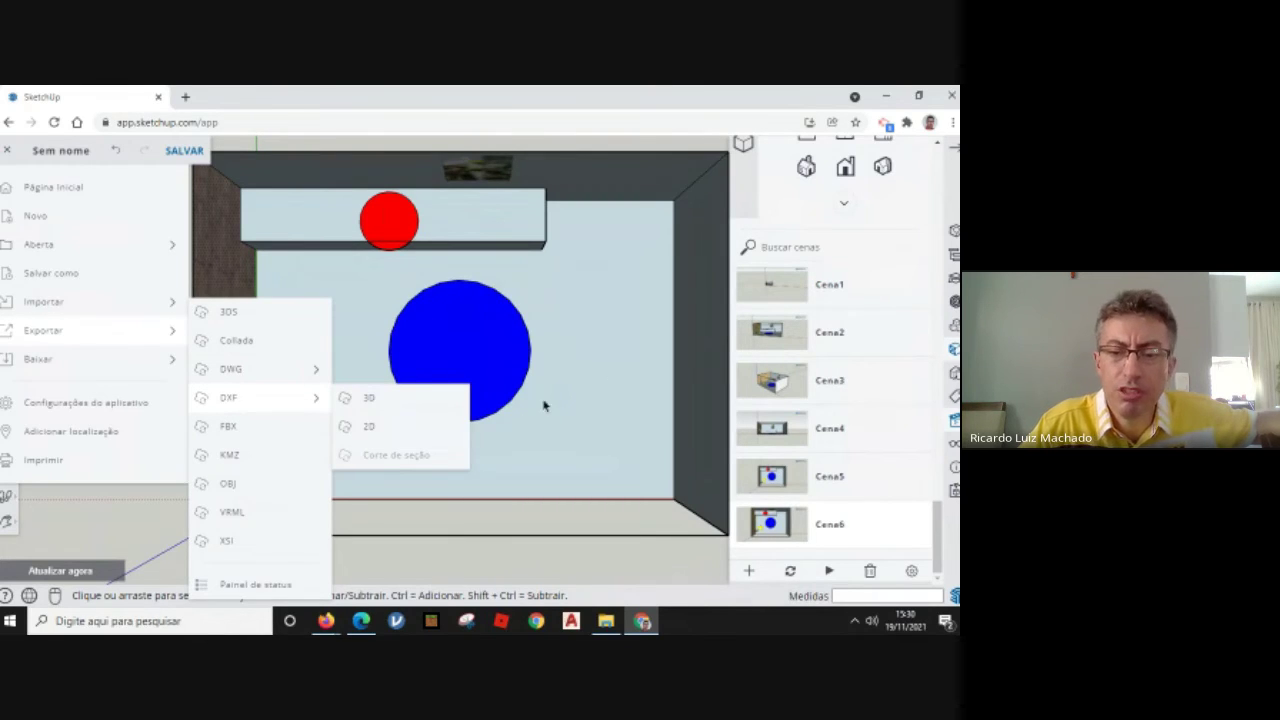
click(558, 571)
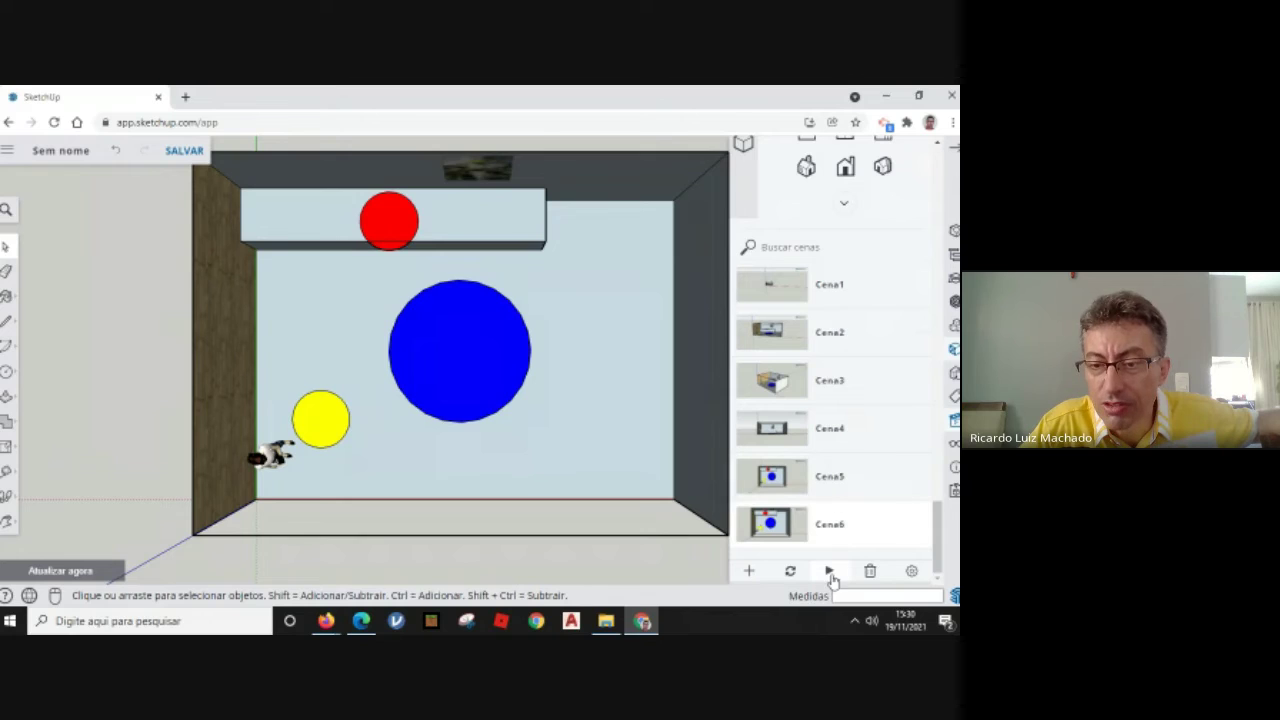
Close the scenes list and examine the room up close from the front and from outside the brick wall.
click(954, 152)
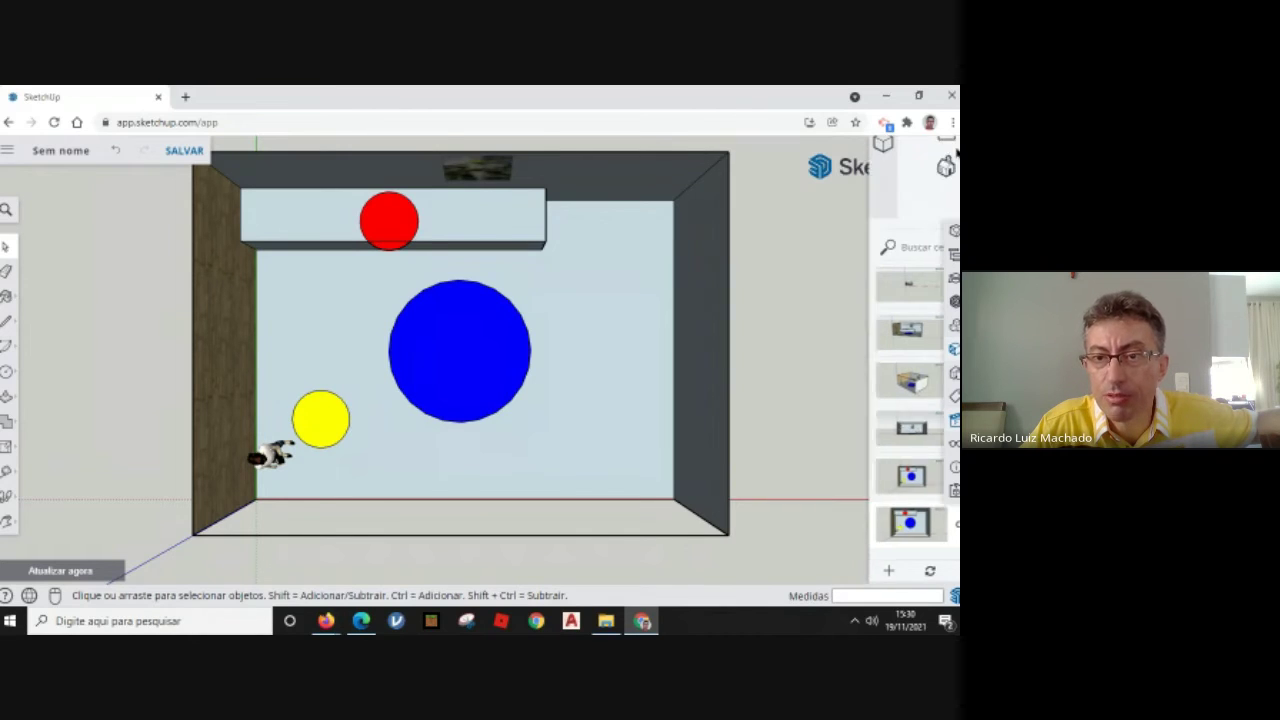
scroll(603, 338, down, 2)
key(o)
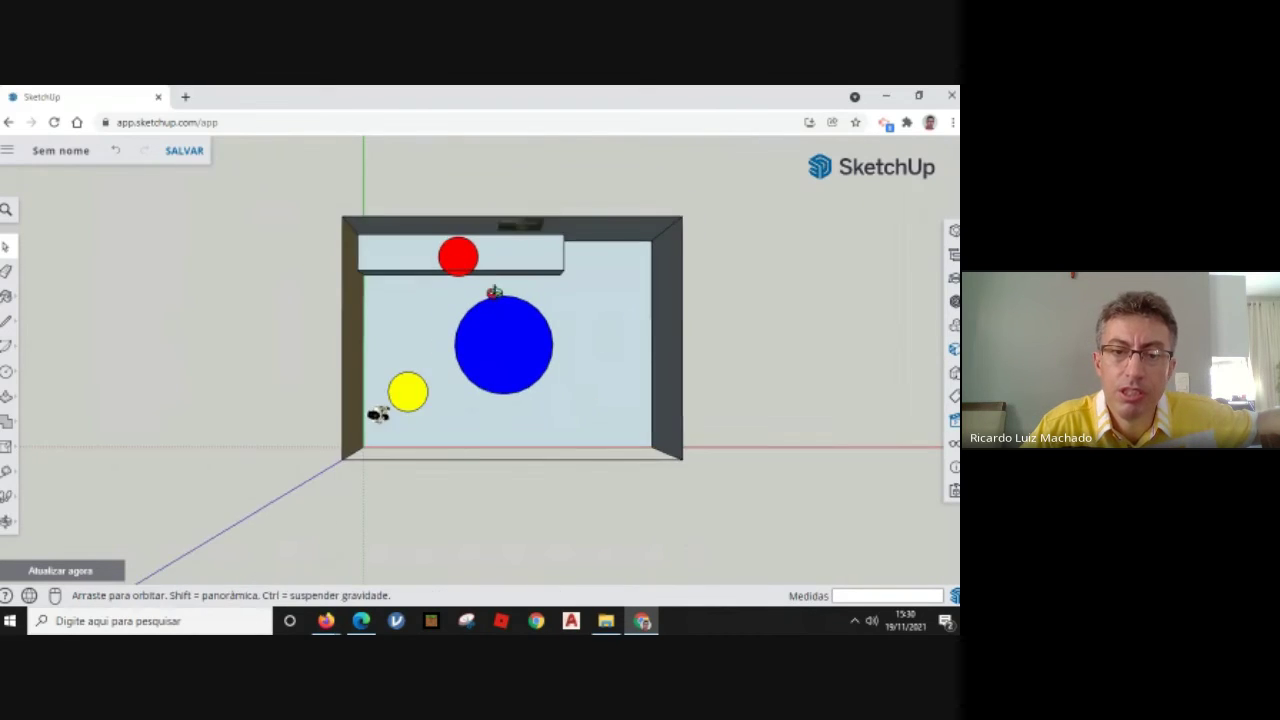
drag(495, 292, 349, 234)
key(space)
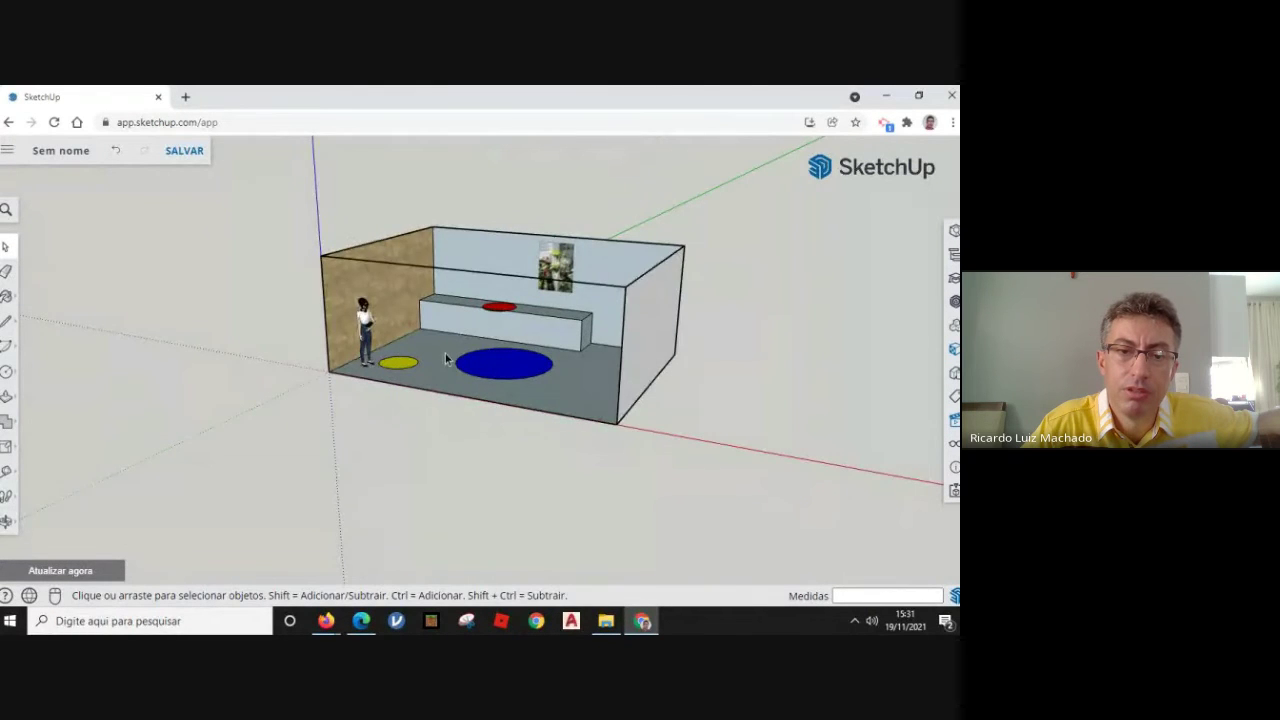
scroll(449, 350, up, 5)
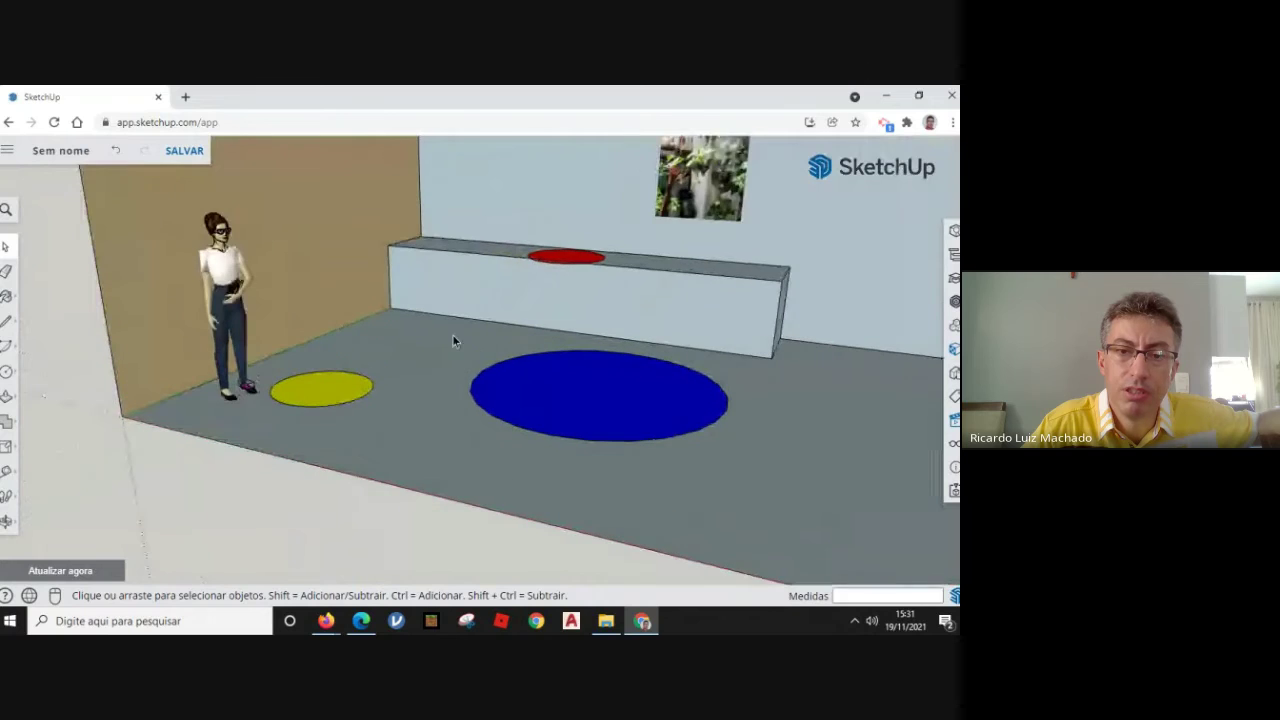
key(o)
drag(466, 277, 718, 228)
key(space)
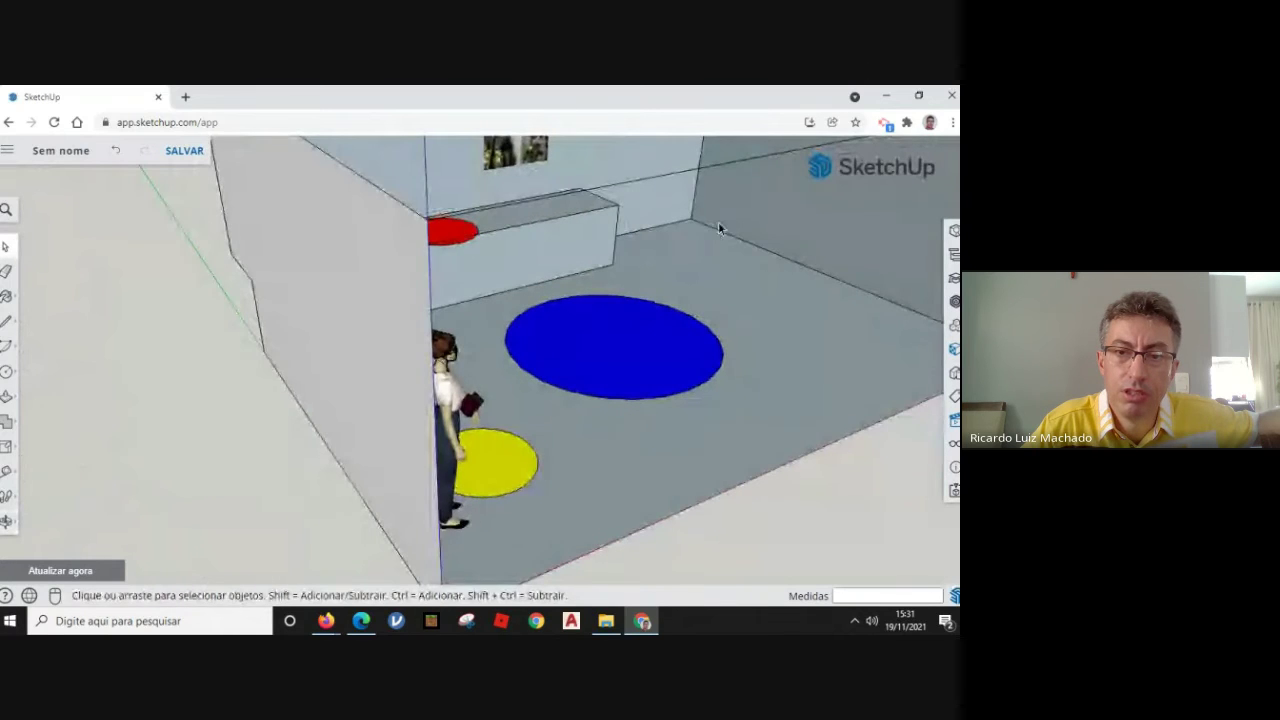
Examine the furnished room from above, from the front and at an angle, both up close and as a whole.
middle_drag(714, 222, 663, 411)
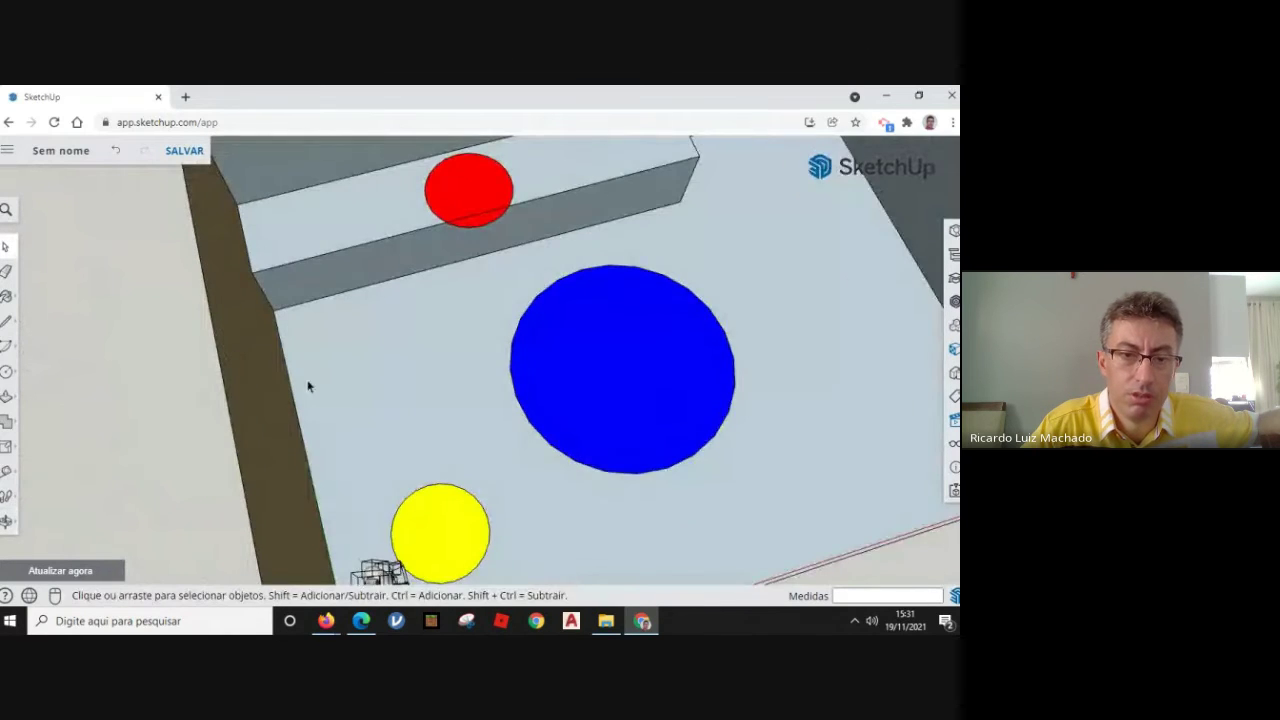
scroll(330, 384, down, 5)
scroll(501, 375, up, 2)
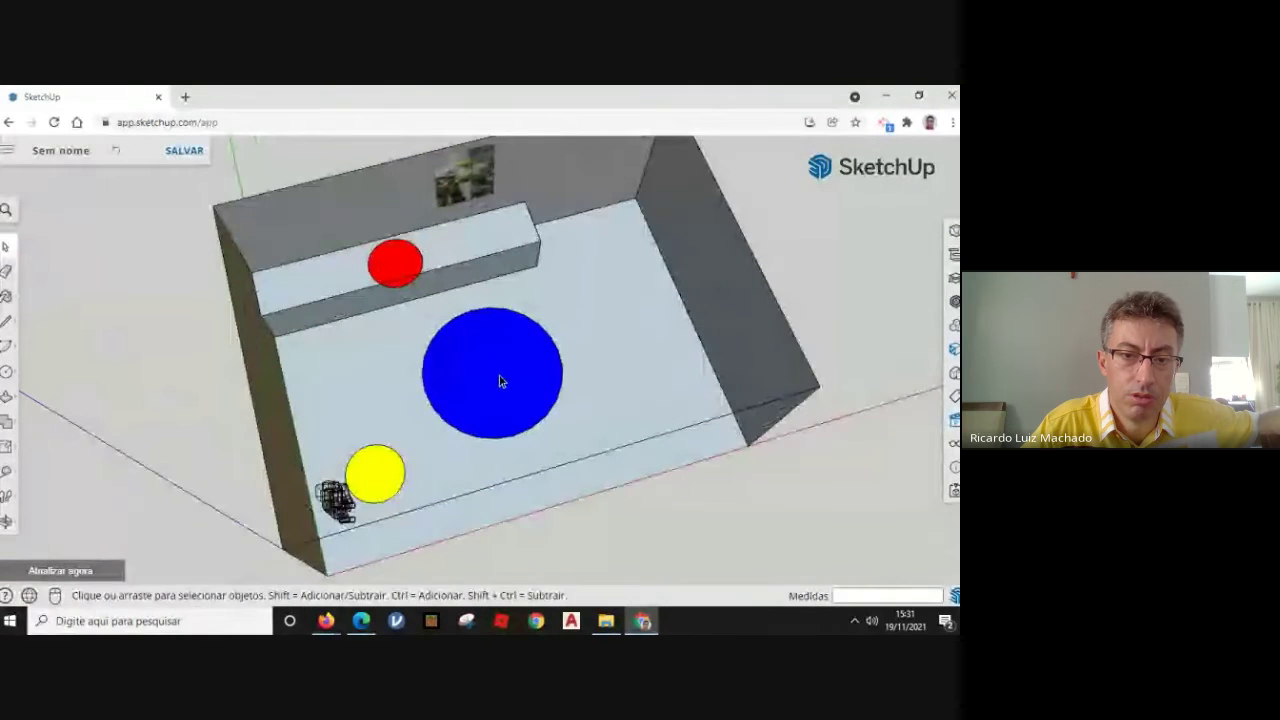
middle_drag(528, 337, 429, 437)
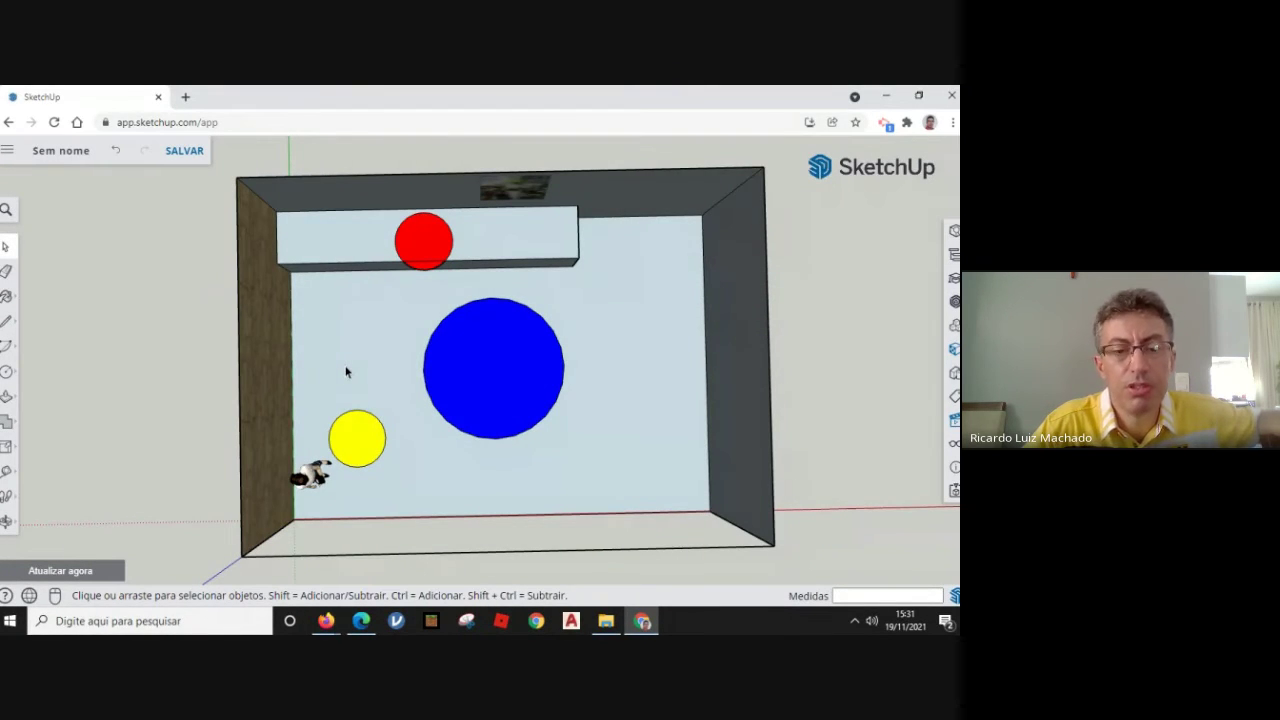
scroll(383, 360, down, 3)
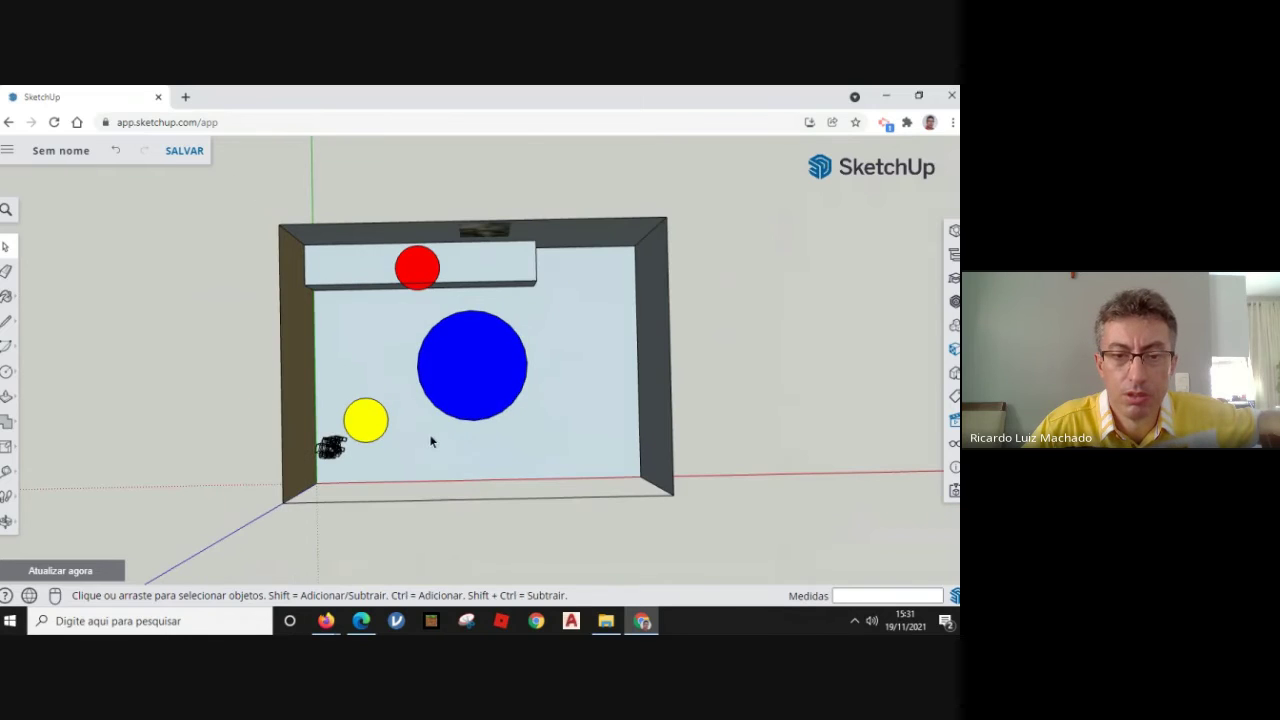
mouse_move(431, 440)
middle_down()
mouse_move(426, 429)
mouse_move(455, 413)
mouse_move(443, 434)
mouse_move(423, 331)
middle_up()
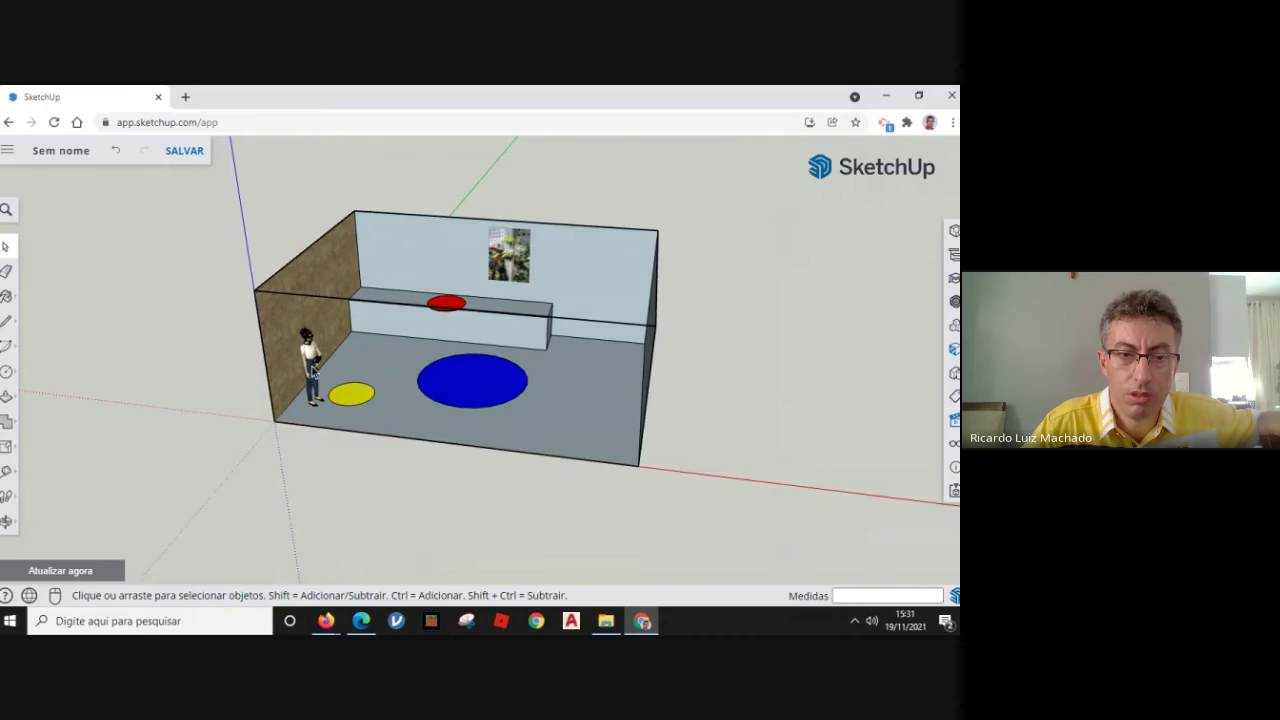
scroll(313, 370, up, 3)
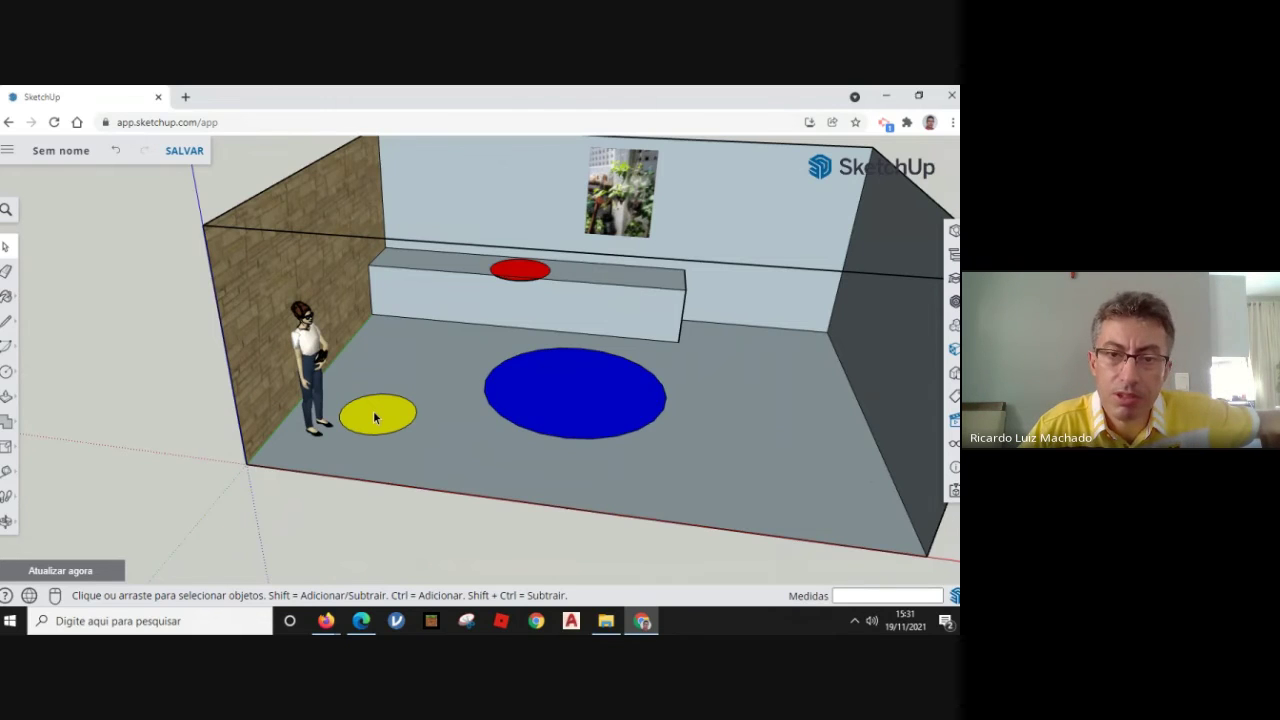
middle_drag(626, 397, 551, 327)
scroll(531, 380, down, 5)
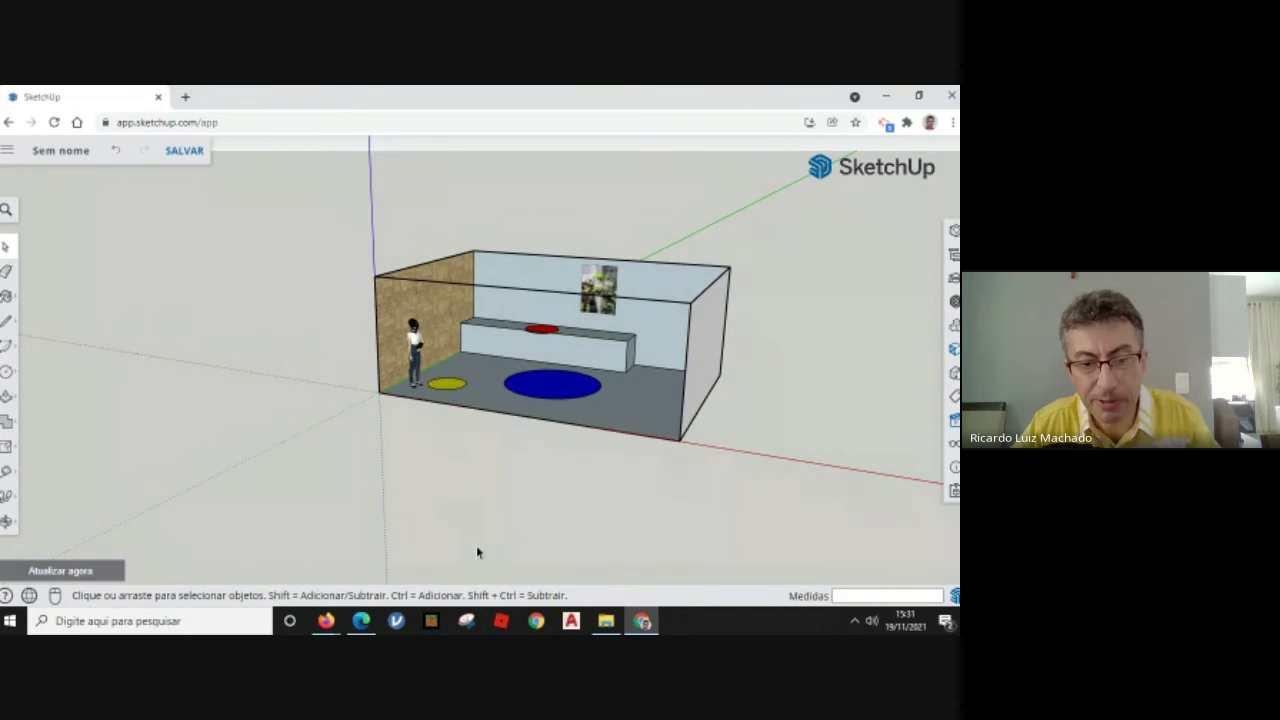
Switch to Firefox, go to the Classroom activities page, open YouTube from the Google apps and dismiss the presenting notification.
click(327, 621)
click(247, 558)
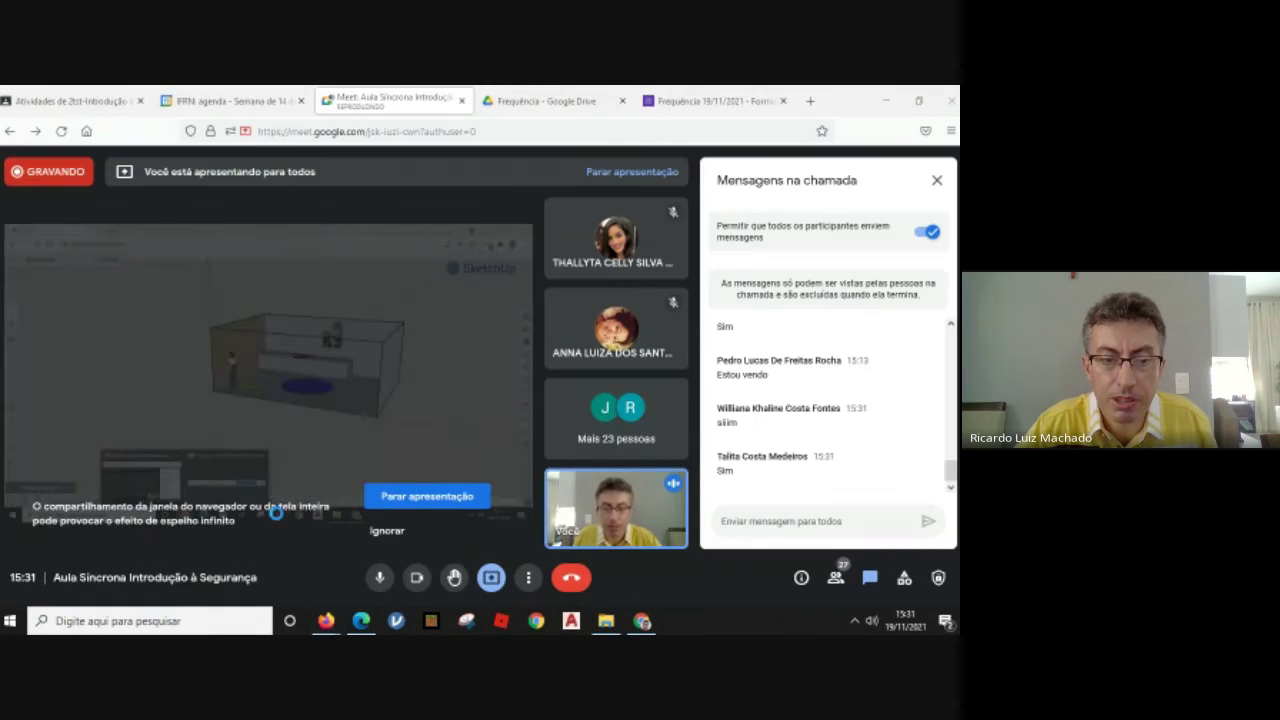
click(116, 105)
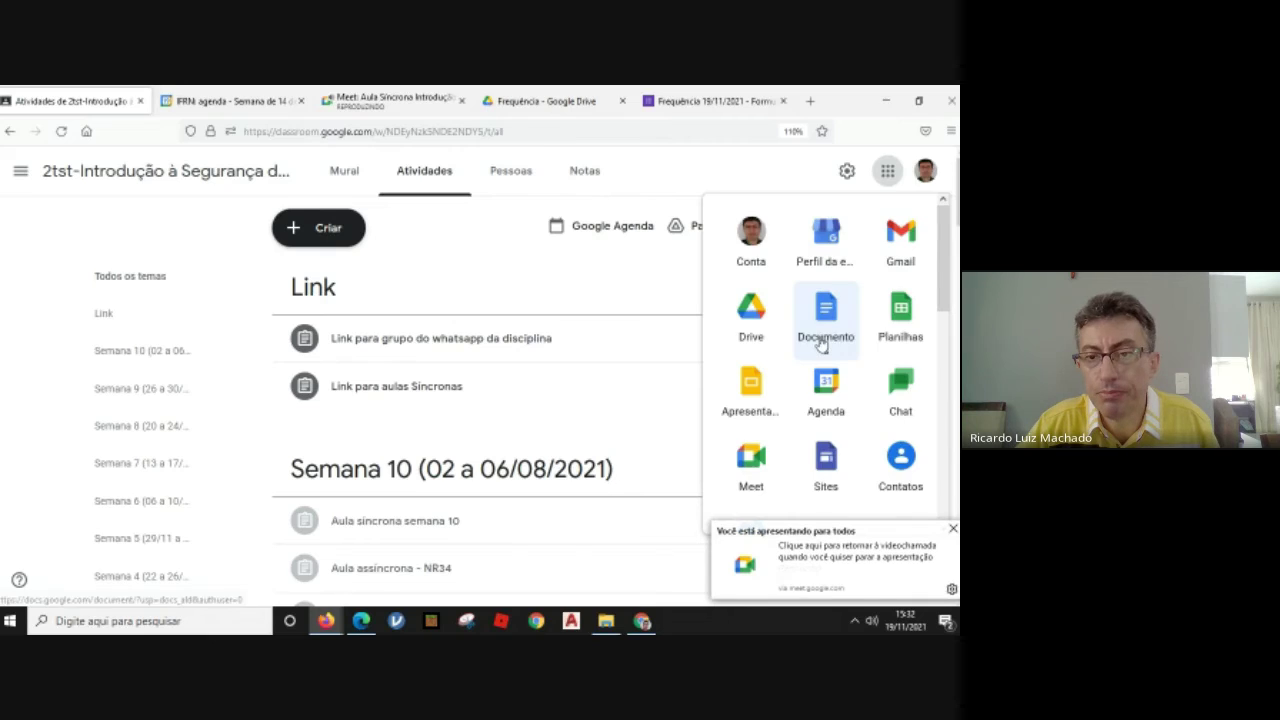
scroll(830, 350, down, 3)
click(828, 392)
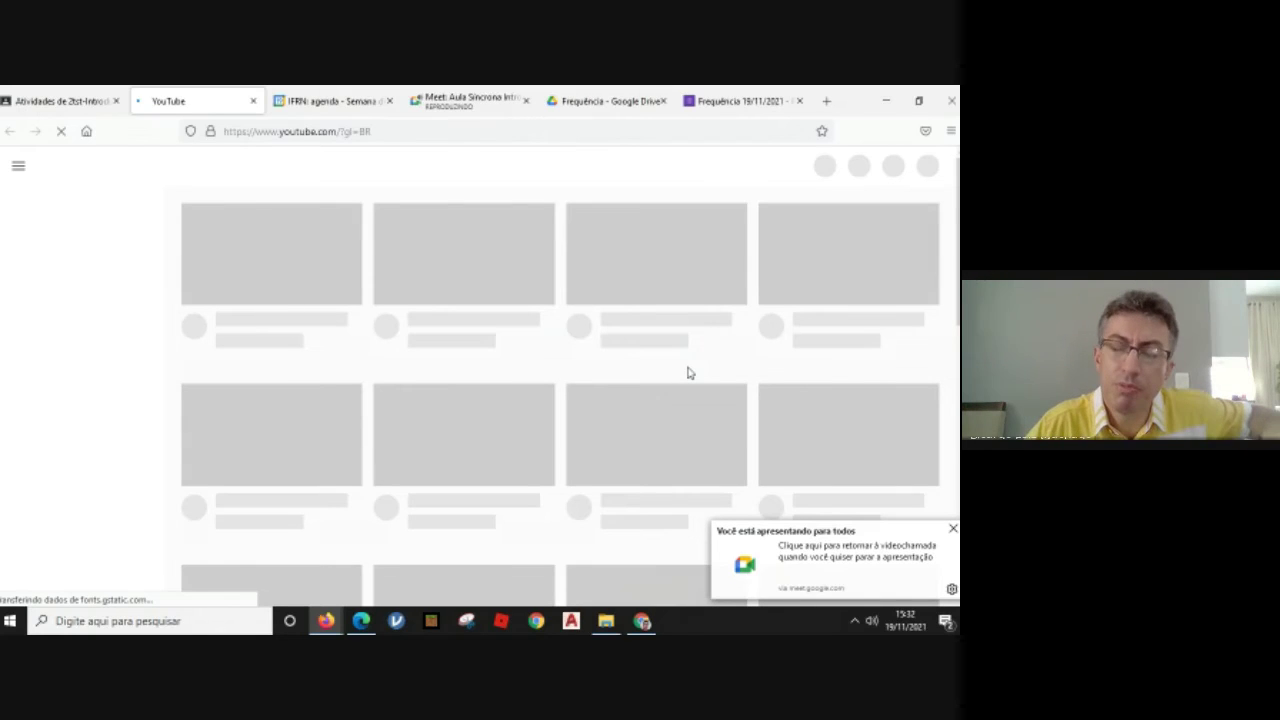
click(953, 529)
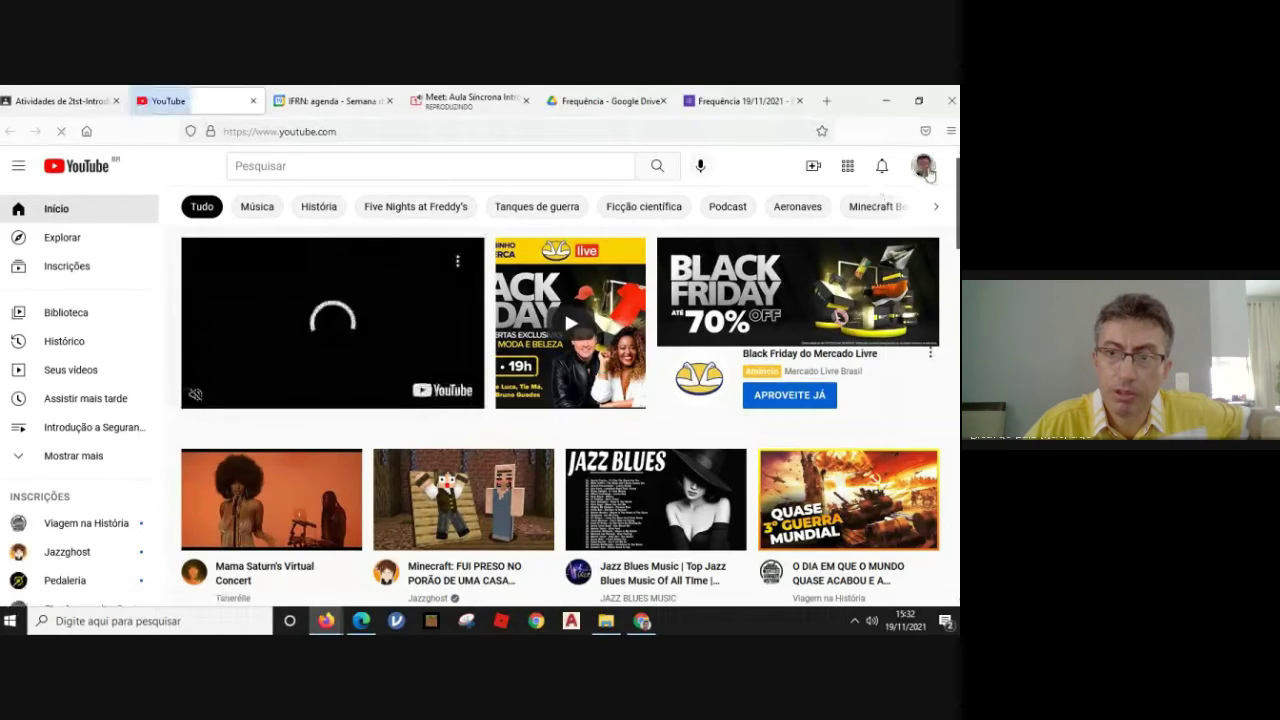
Open the video "Aula Síncrona Introdução à Segurança (18/11/2021)-parte1" from your own channel, pause it, copy its web address and close YouTube.
click(924, 168)
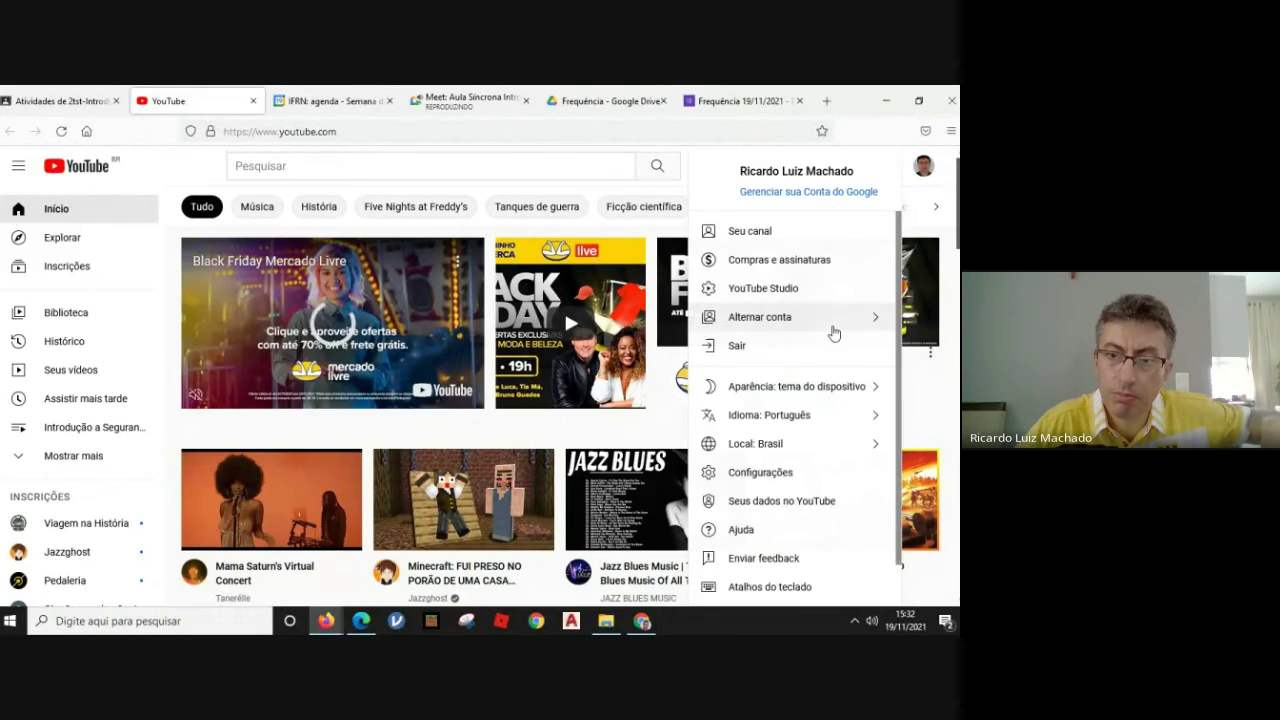
click(752, 233)
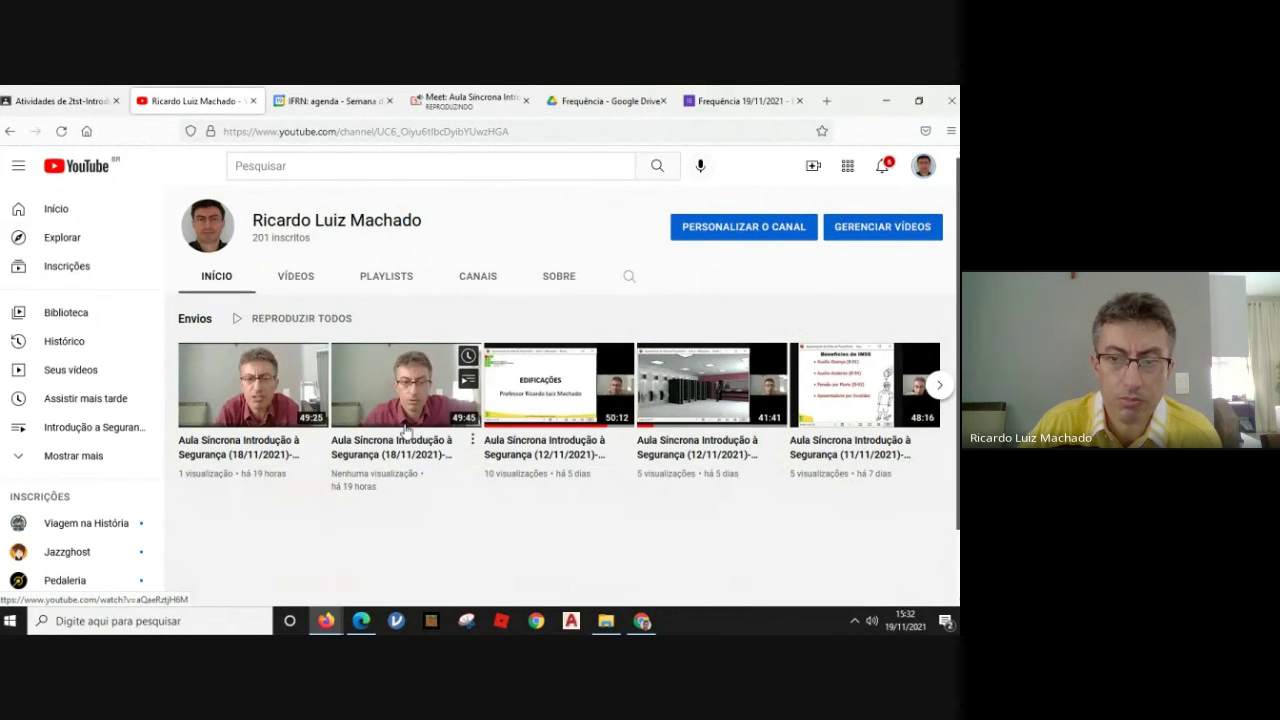
click(253, 393)
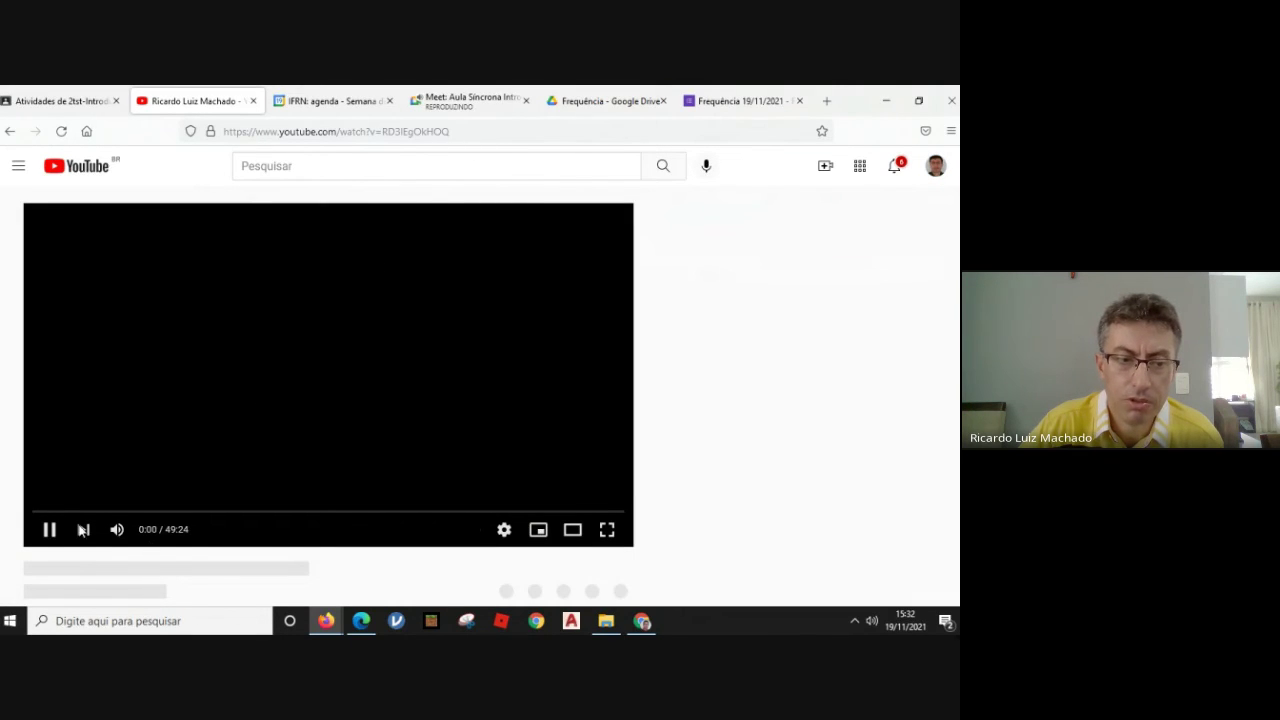
click(42, 532)
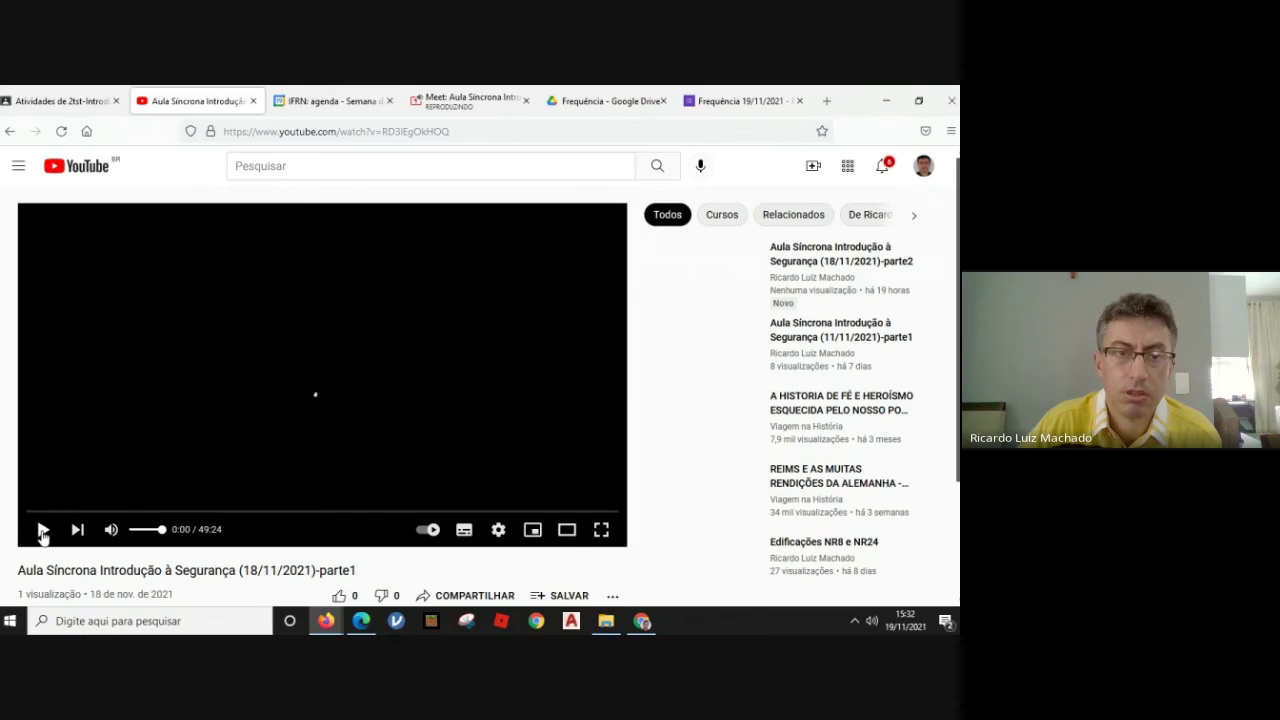
click(480, 131)
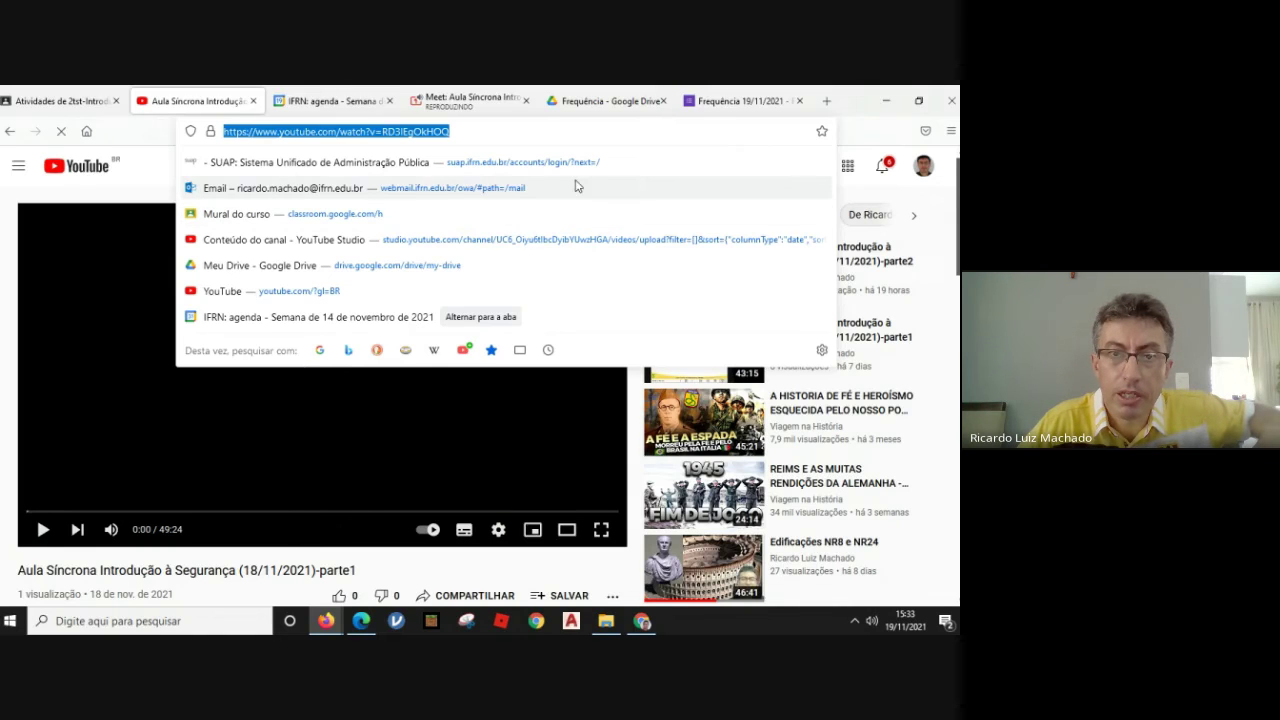
click(255, 101)
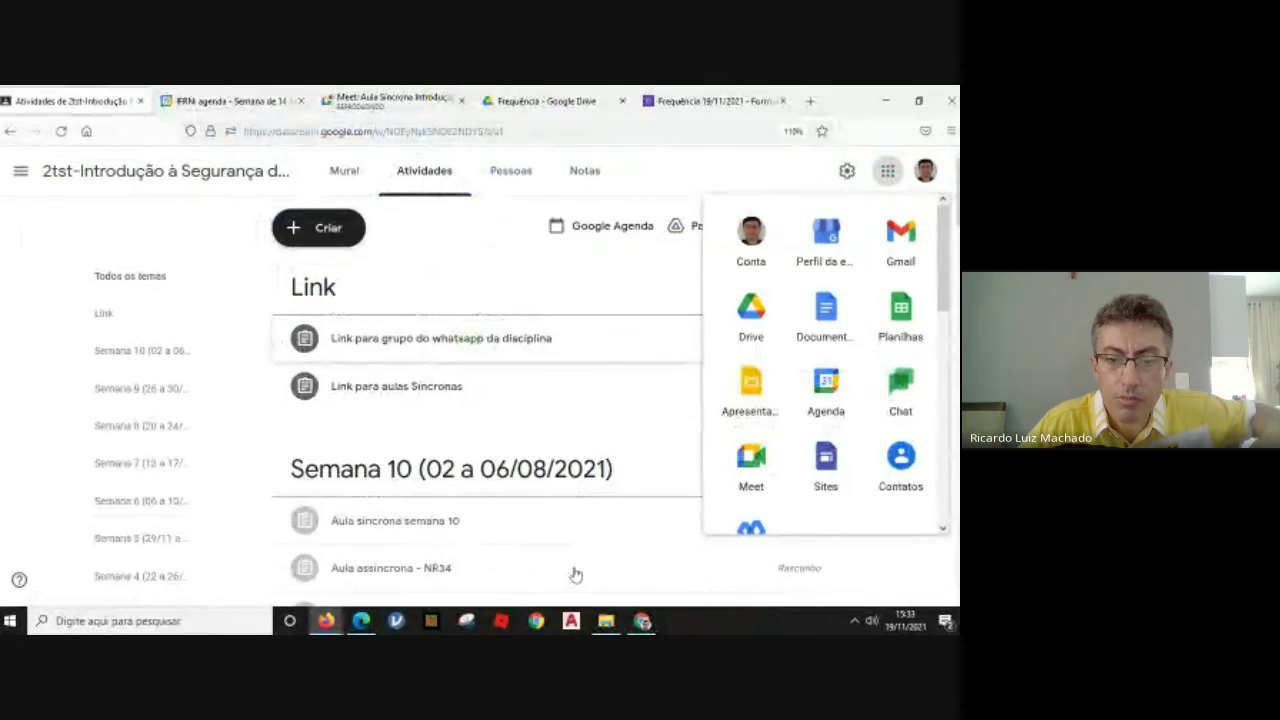
Switch to the Chrome window with SketchUp and search Google for "qrcode kaywa" in a new page.
mouse_move(643, 622)
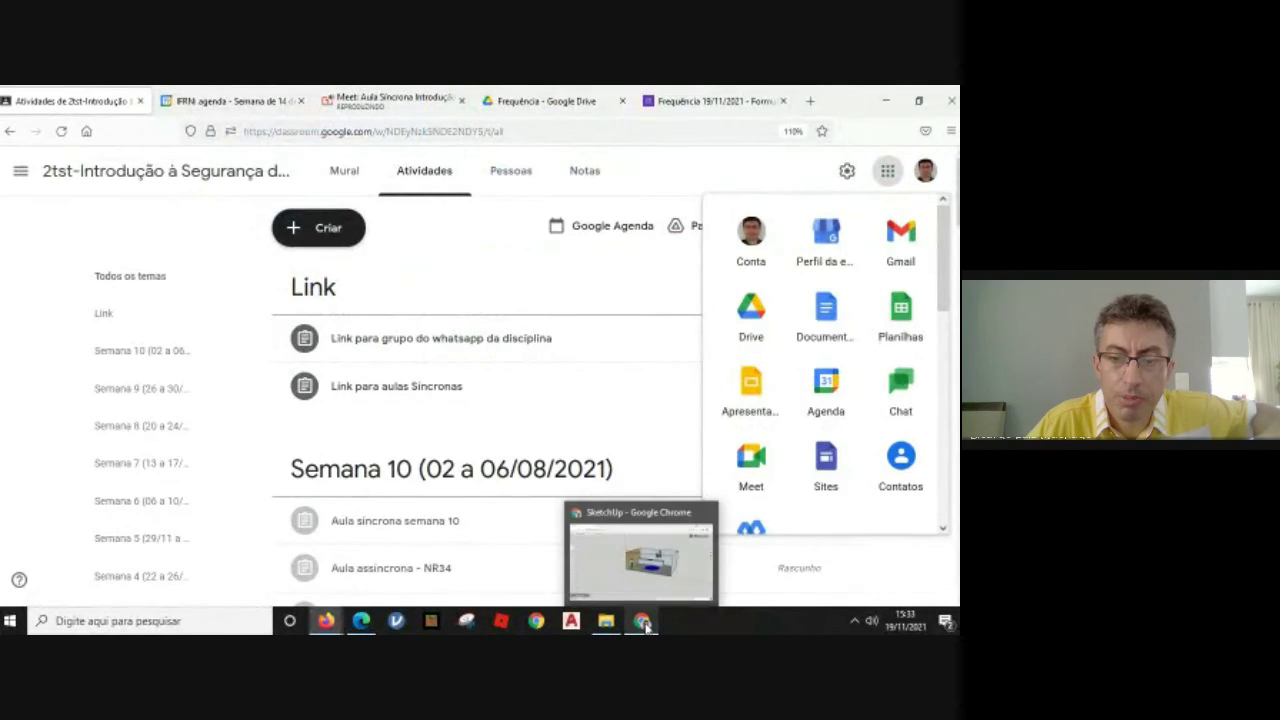
click(640, 555)
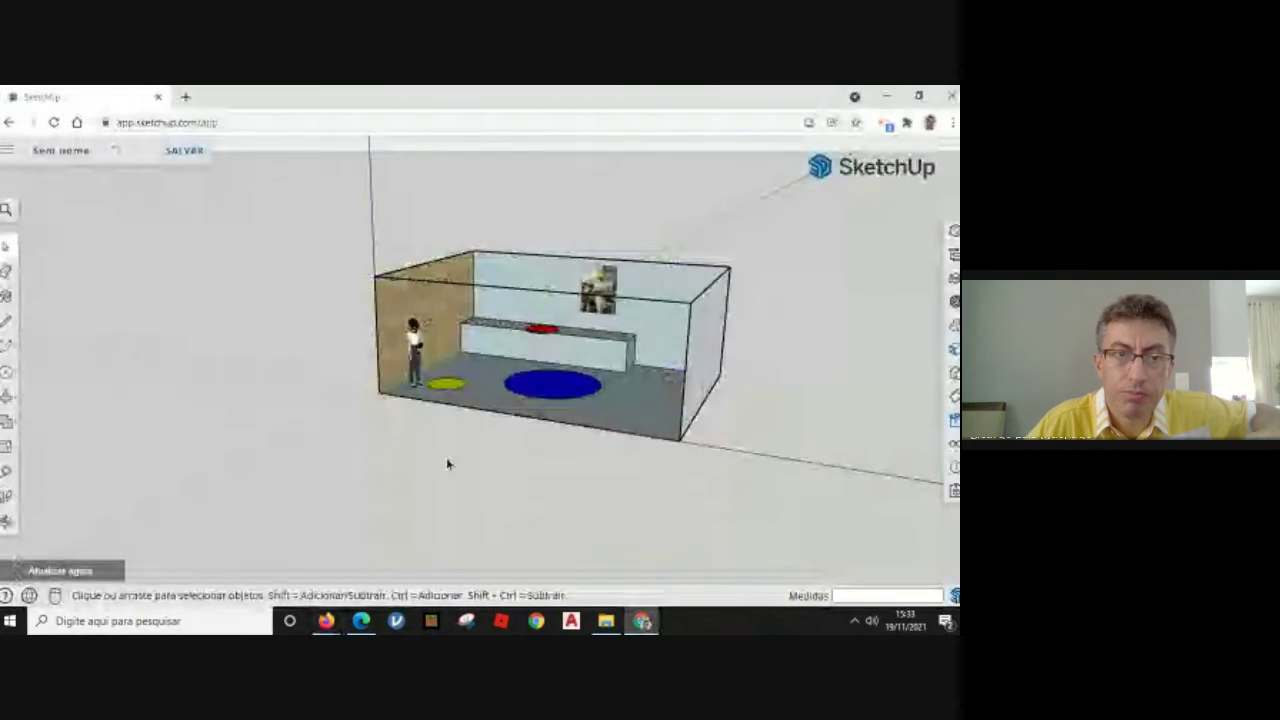
click(185, 97)
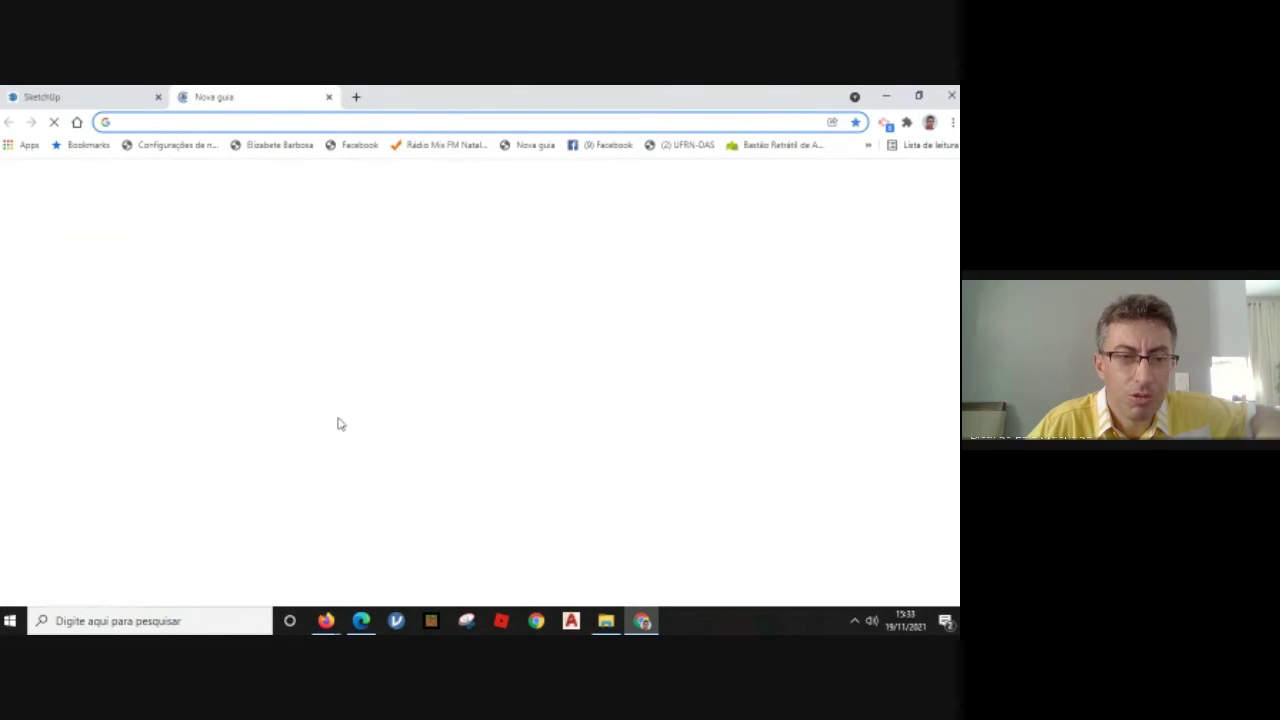
click(341, 380)
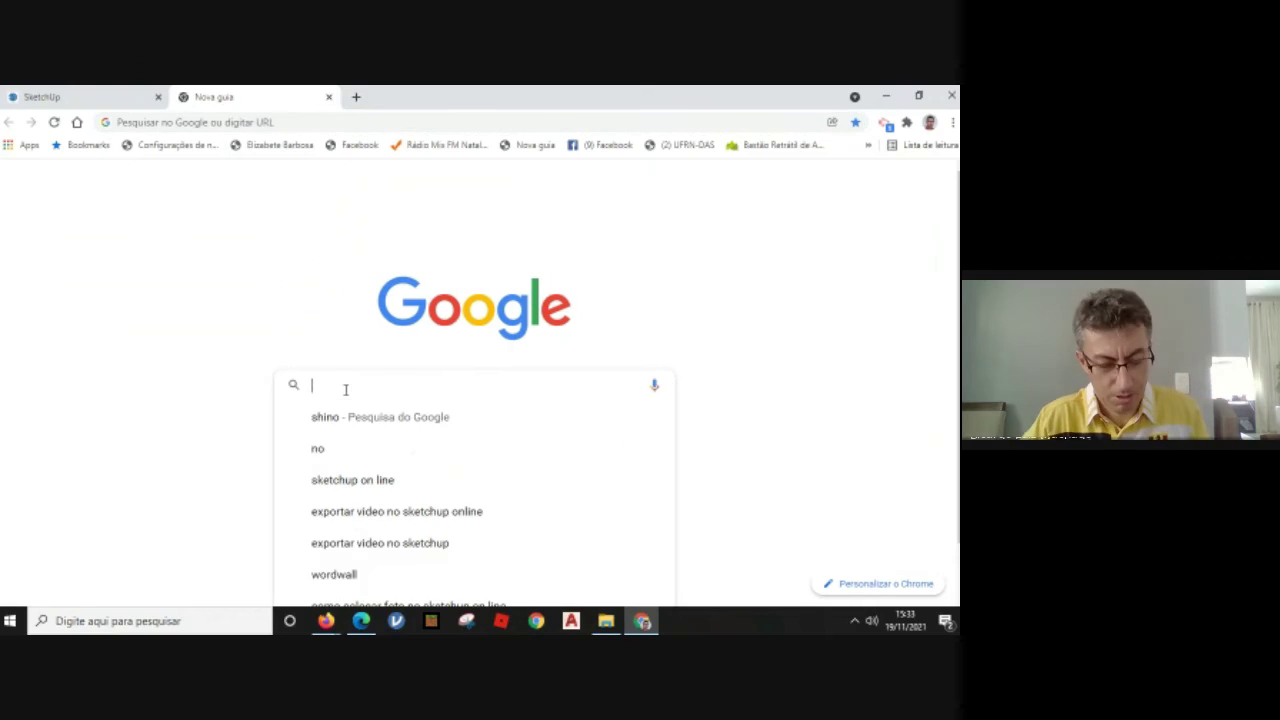
text(qrcode kaw)
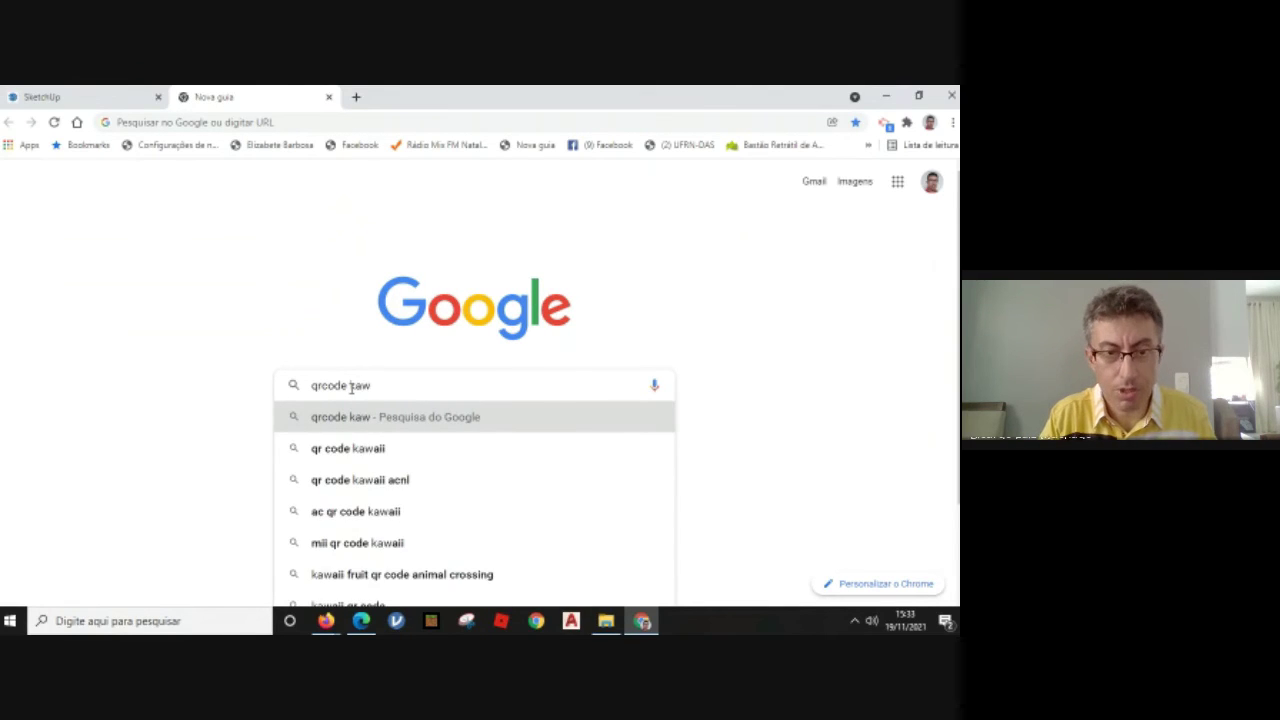
text(a)
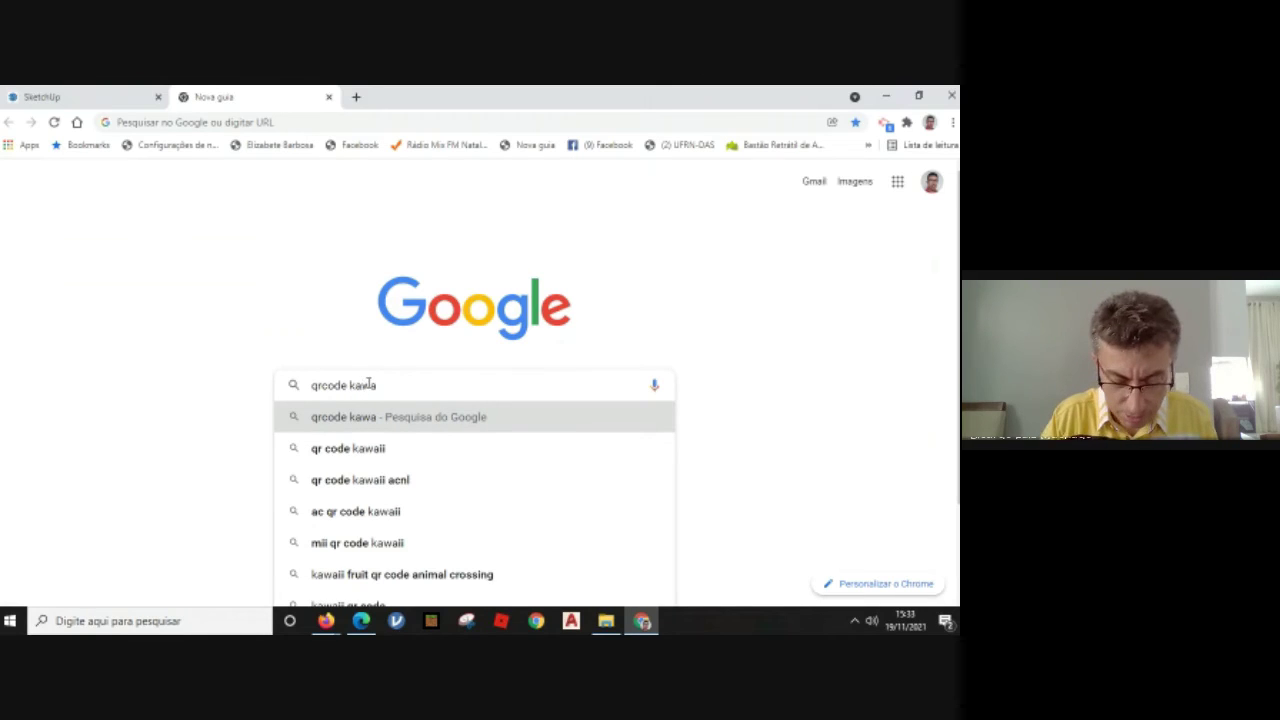
text(y)
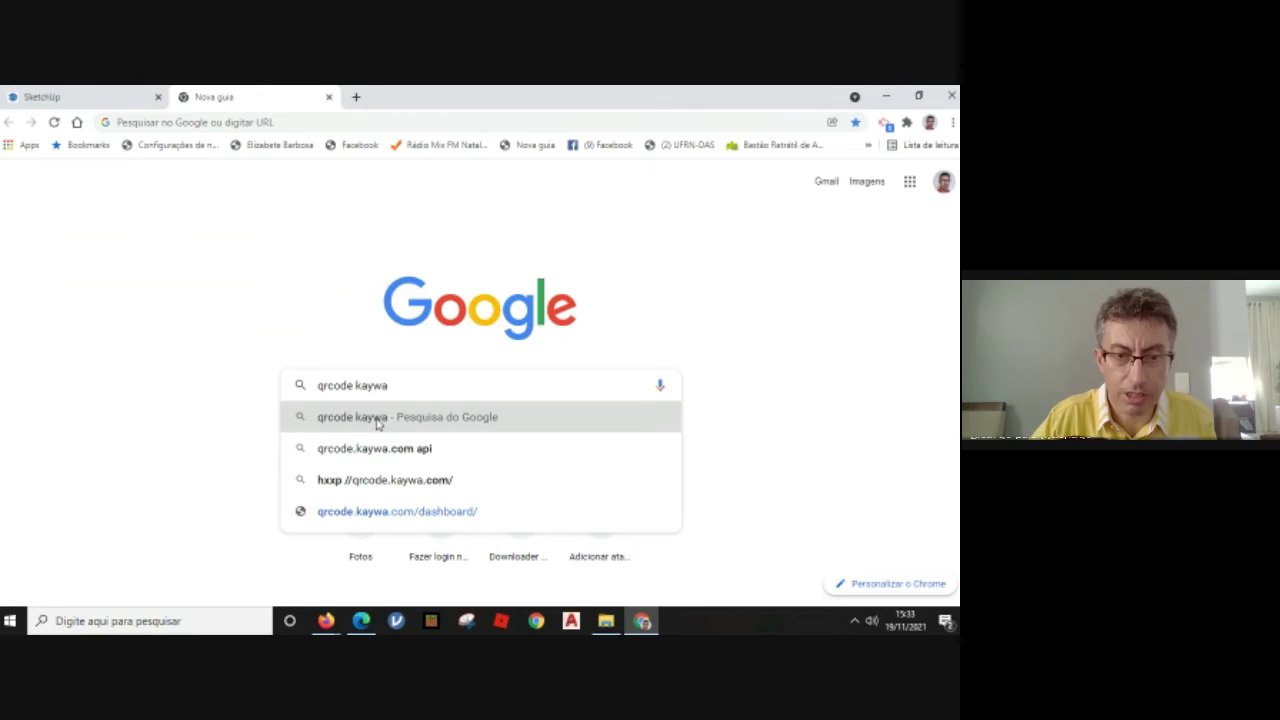
click(378, 426)
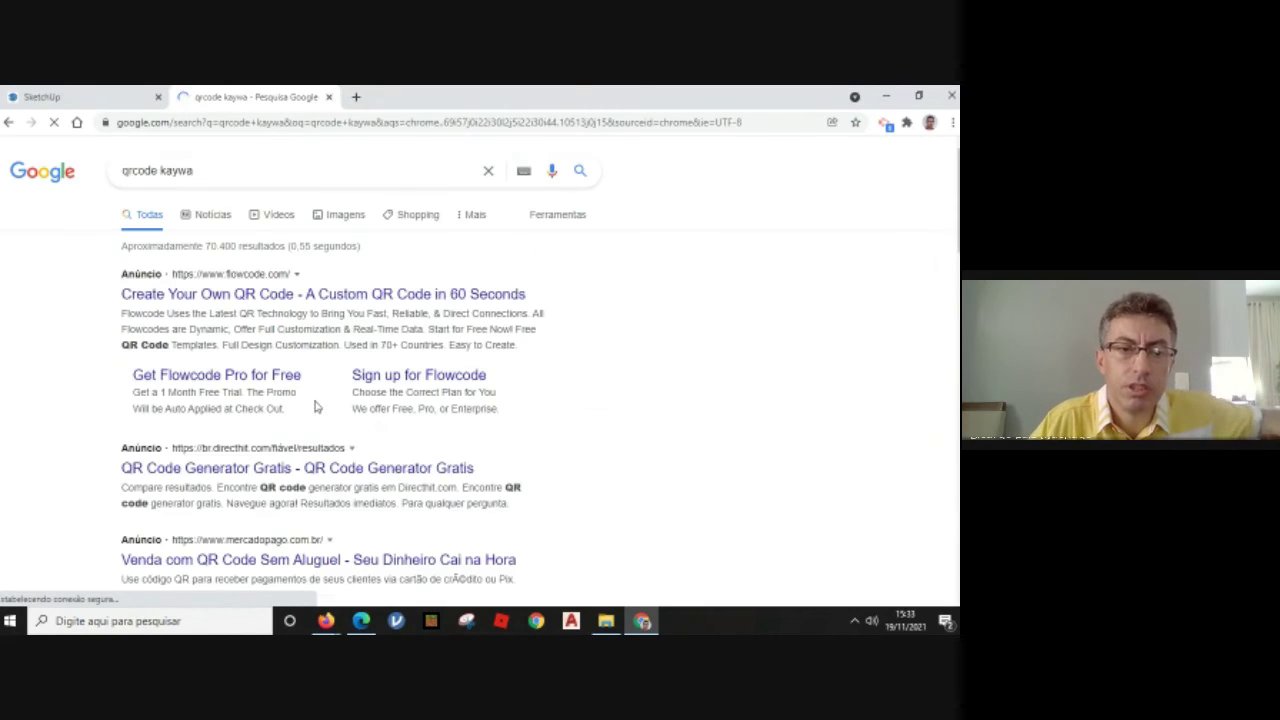
Open the Kaywa QR Code website from its own search result rather than from the advertisements.
click(247, 470)
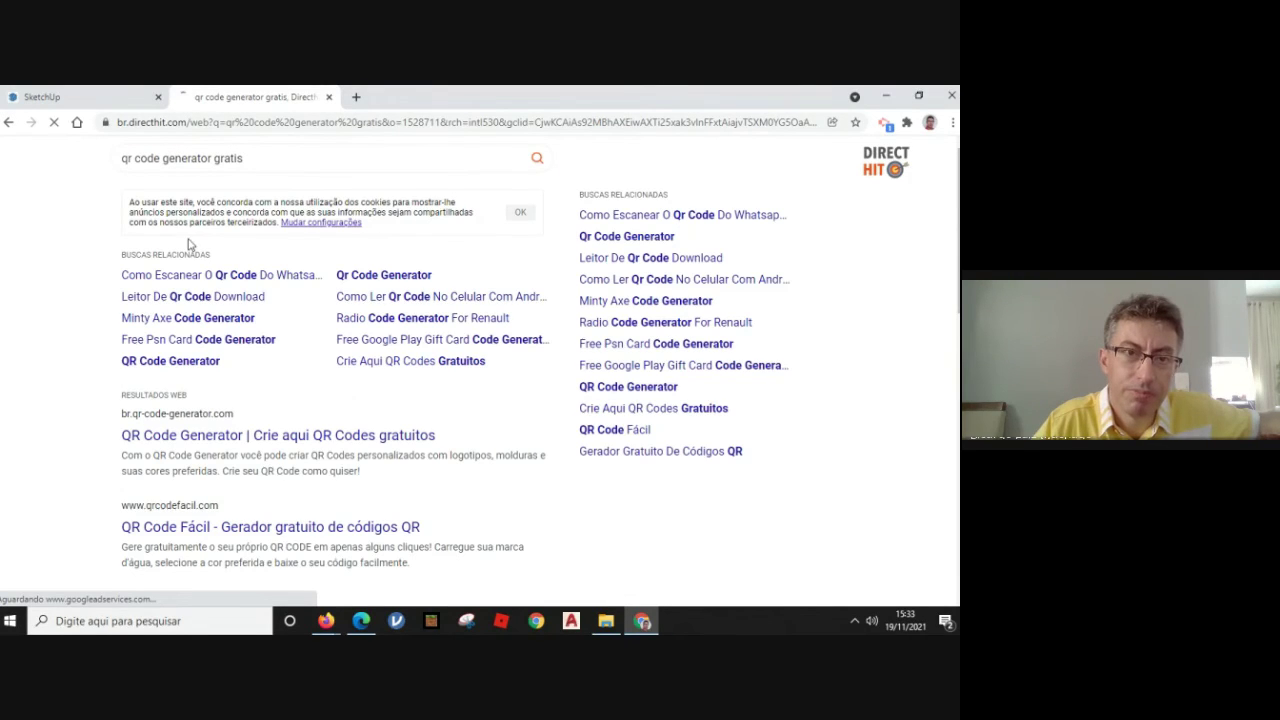
key(alt+Left)
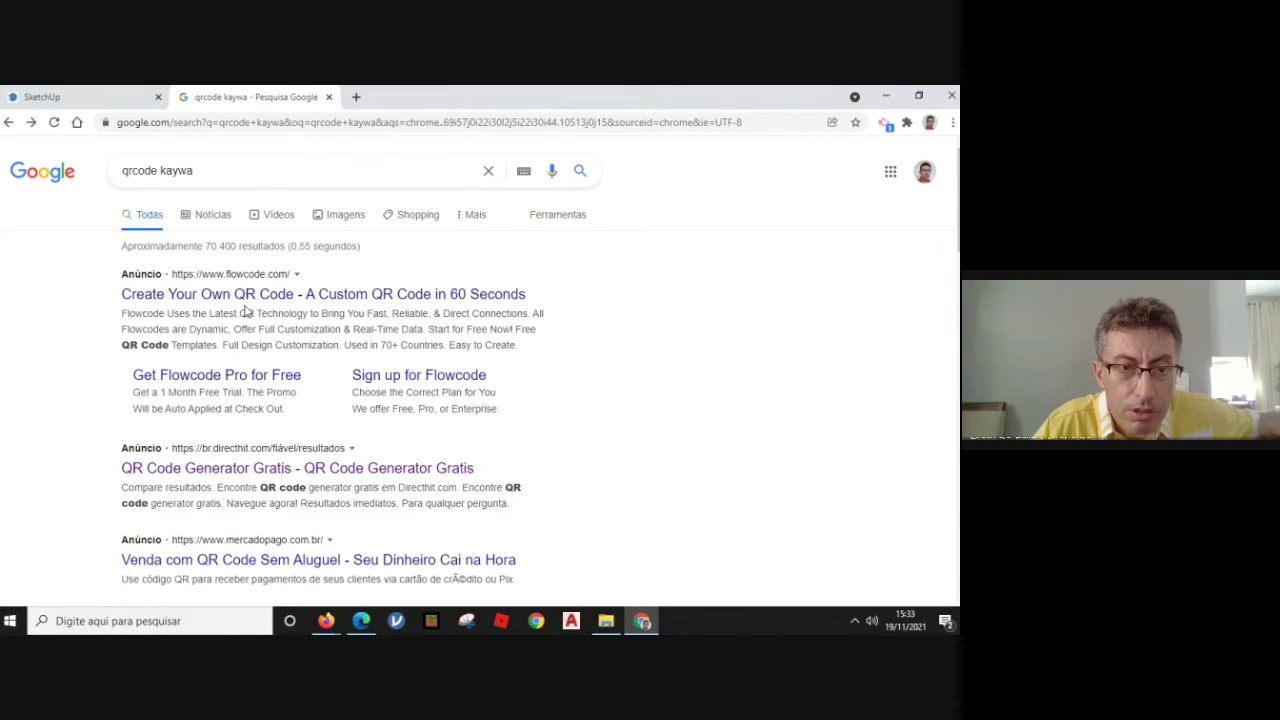
scroll(245, 311, down, 3)
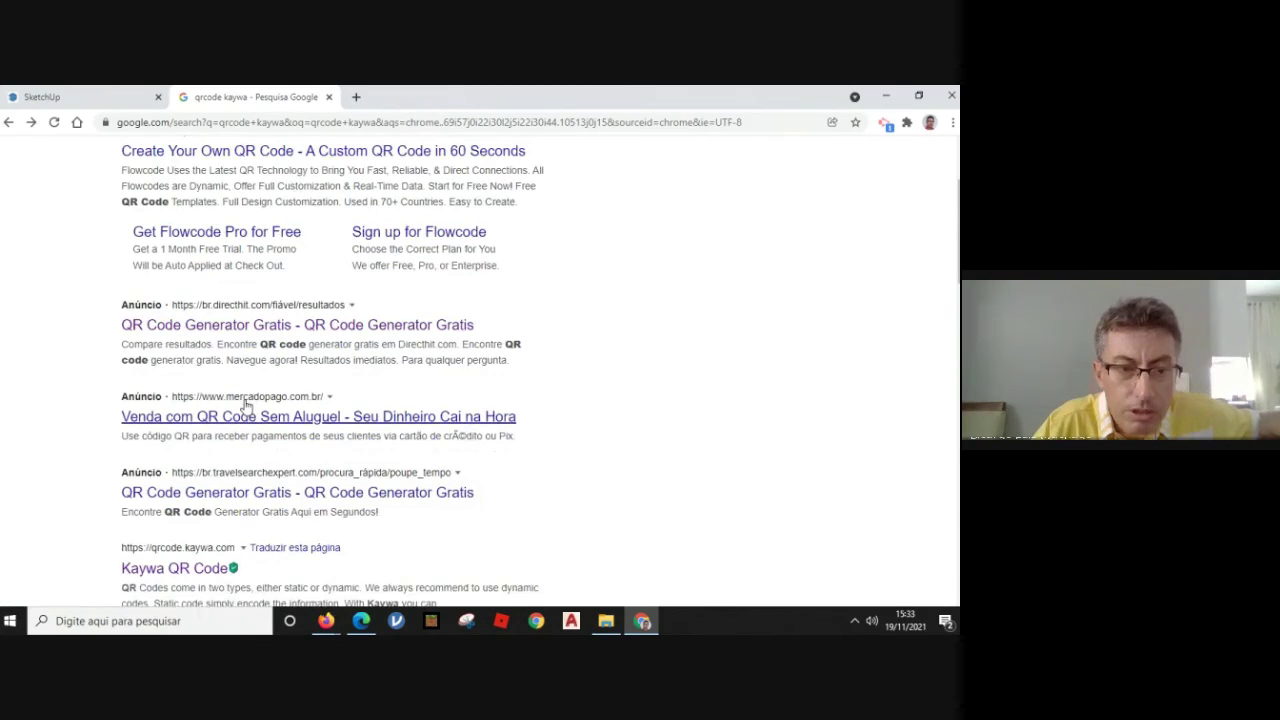
scroll(247, 403, down, 7)
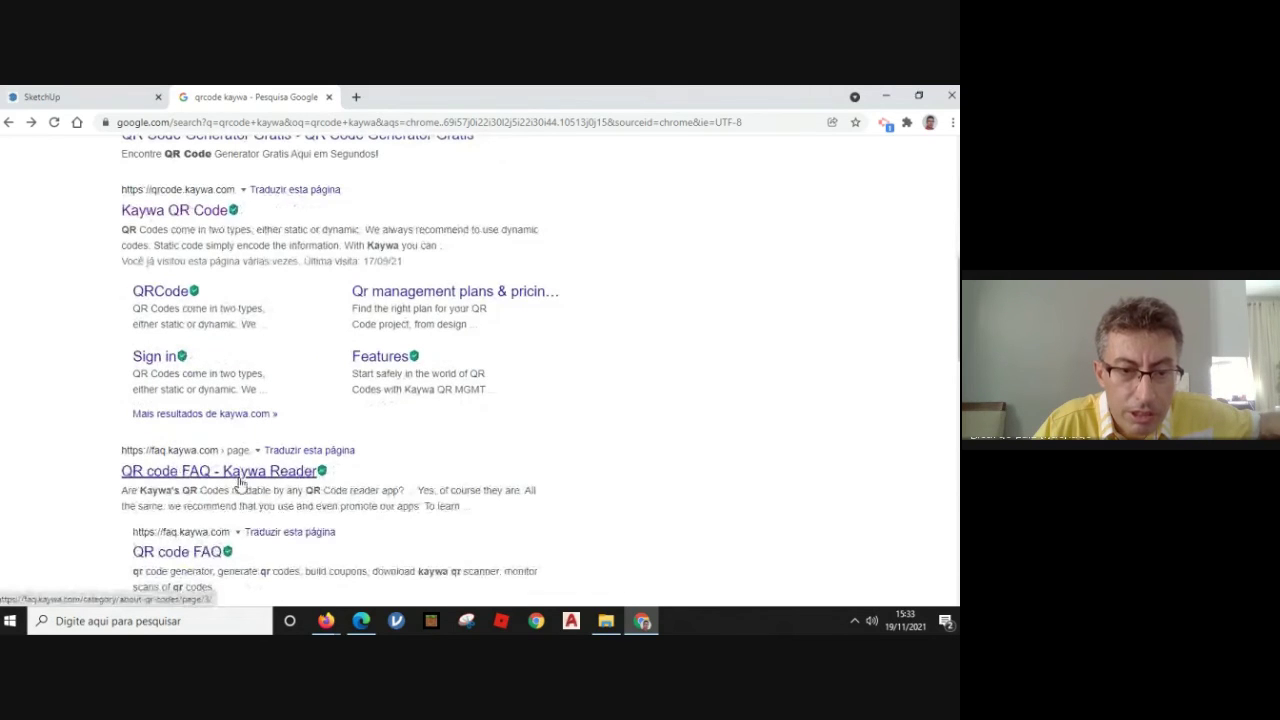
scroll(278, 489, down, 1)
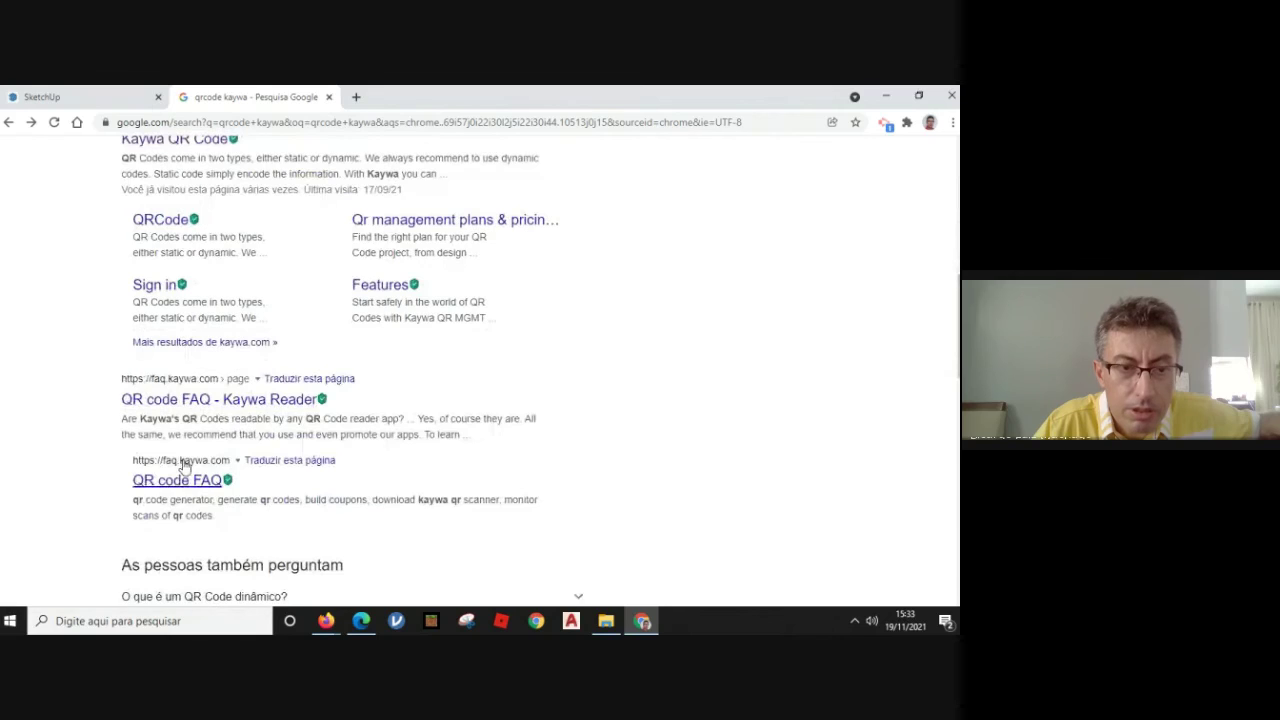
scroll(170, 300, up, 1)
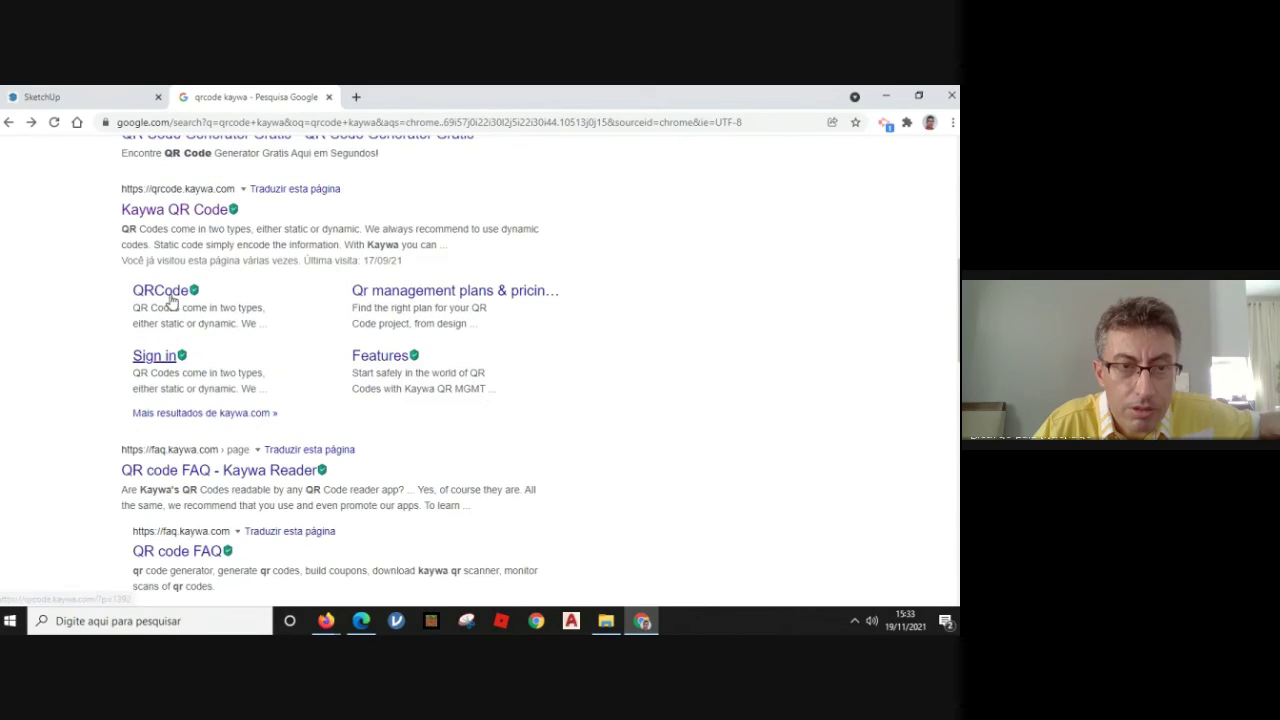
click(195, 215)
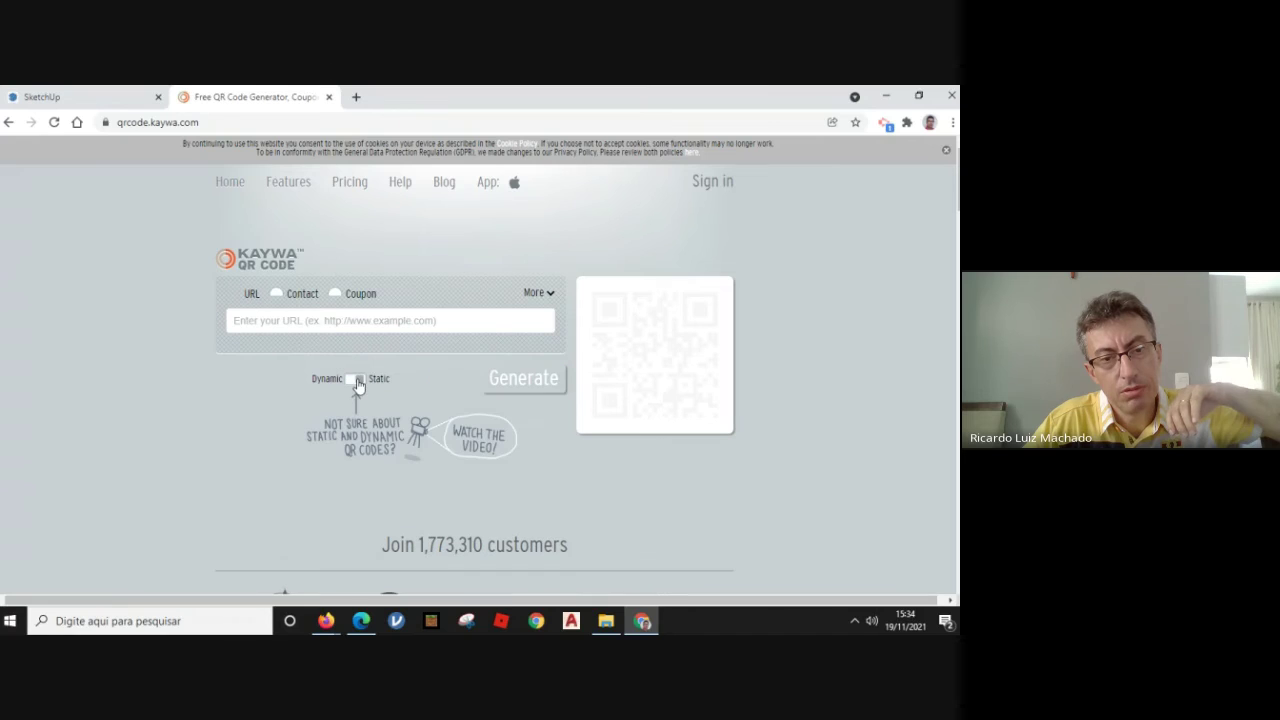
click(291, 321)
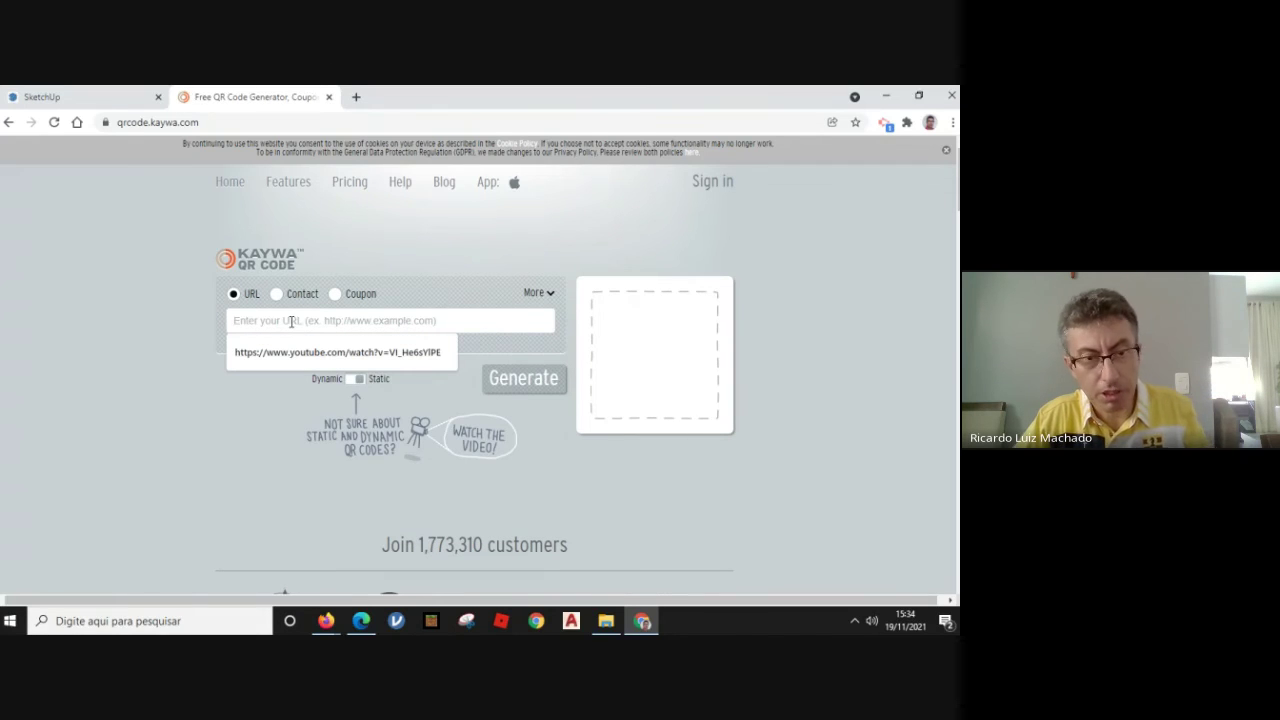
text(https://www.youtube.com/watch?v=RD3lEgOkHOQ)
click(518, 382)
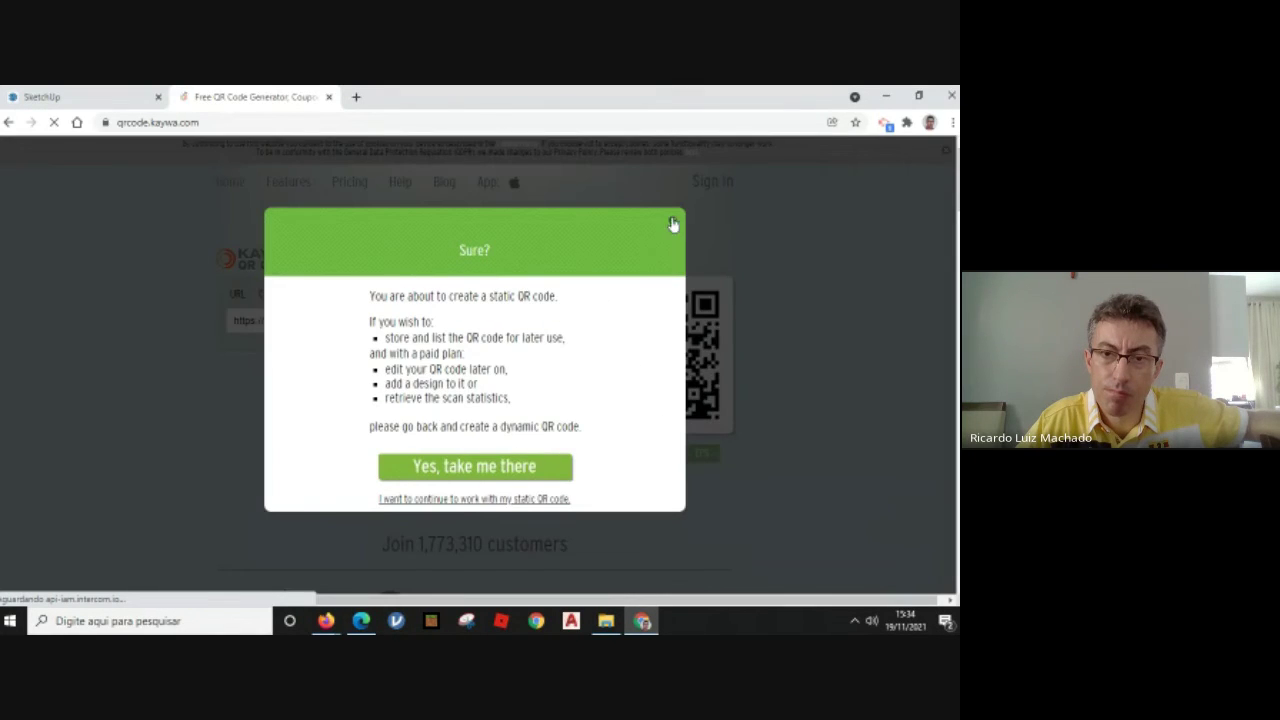
click(673, 224)
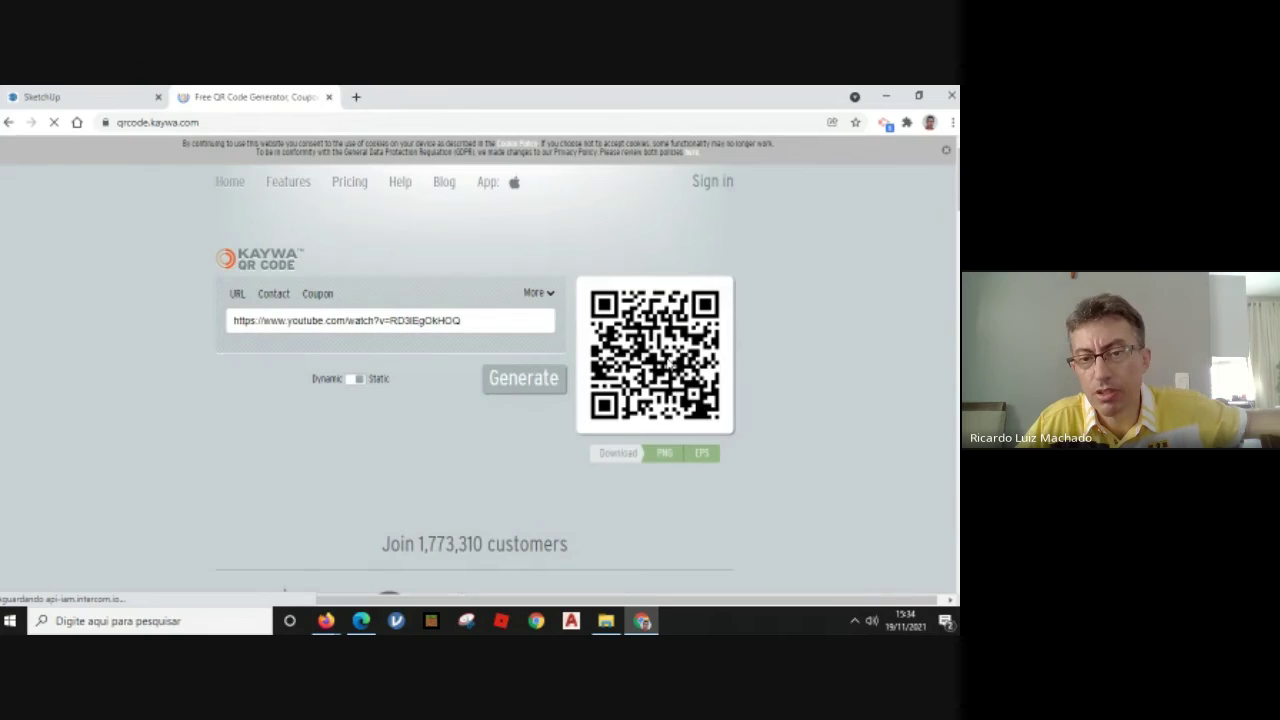
Copy the generated QR code image and paste it into a new blank Word document.
right_click(668, 365)
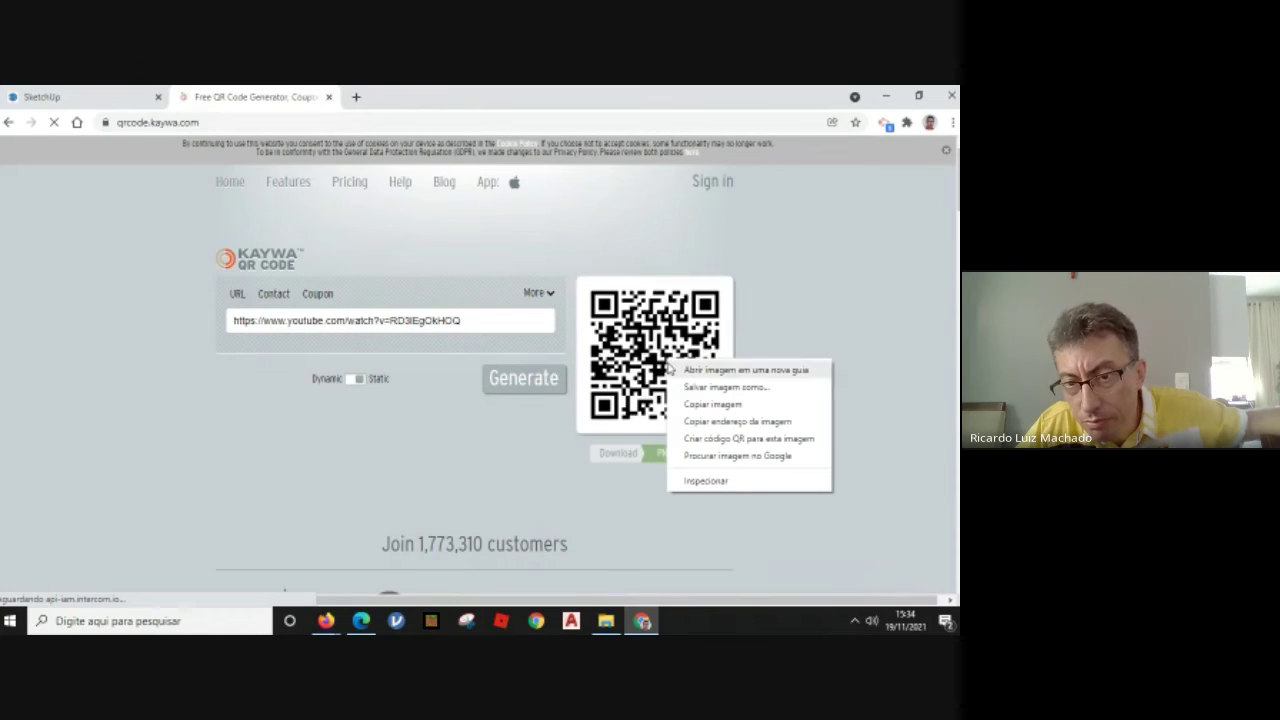
click(728, 404)
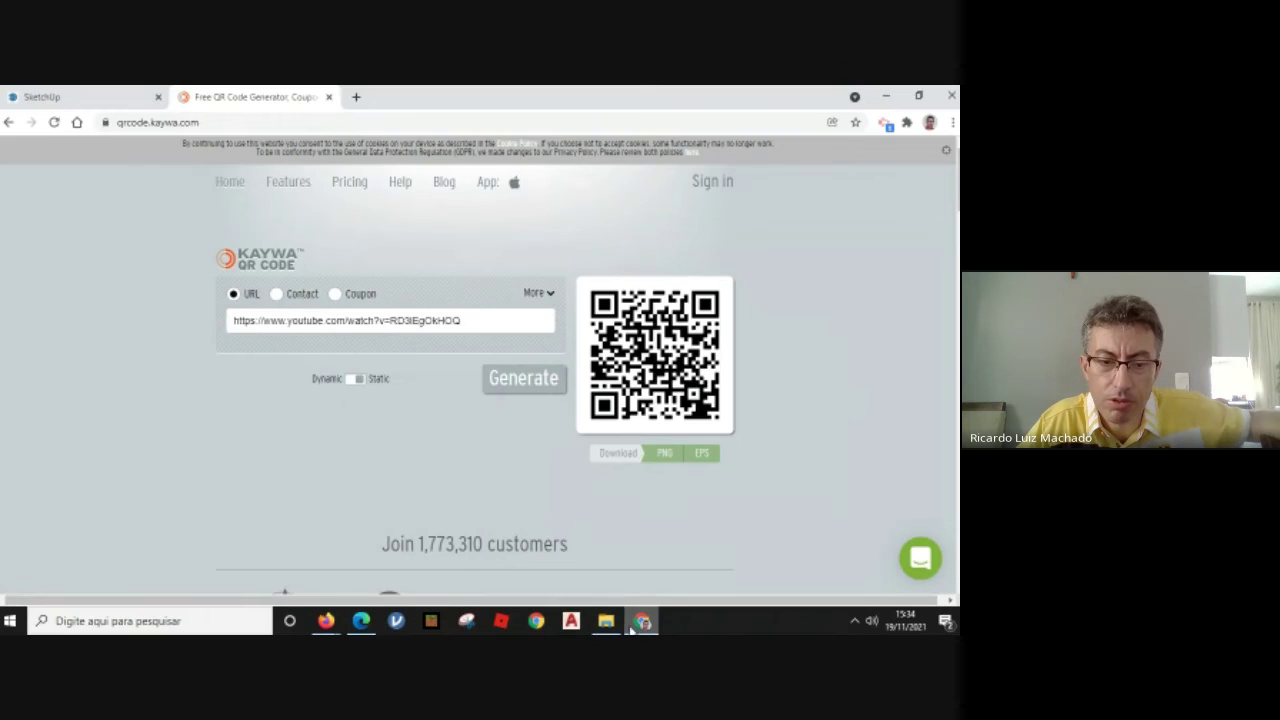
click(71, 100)
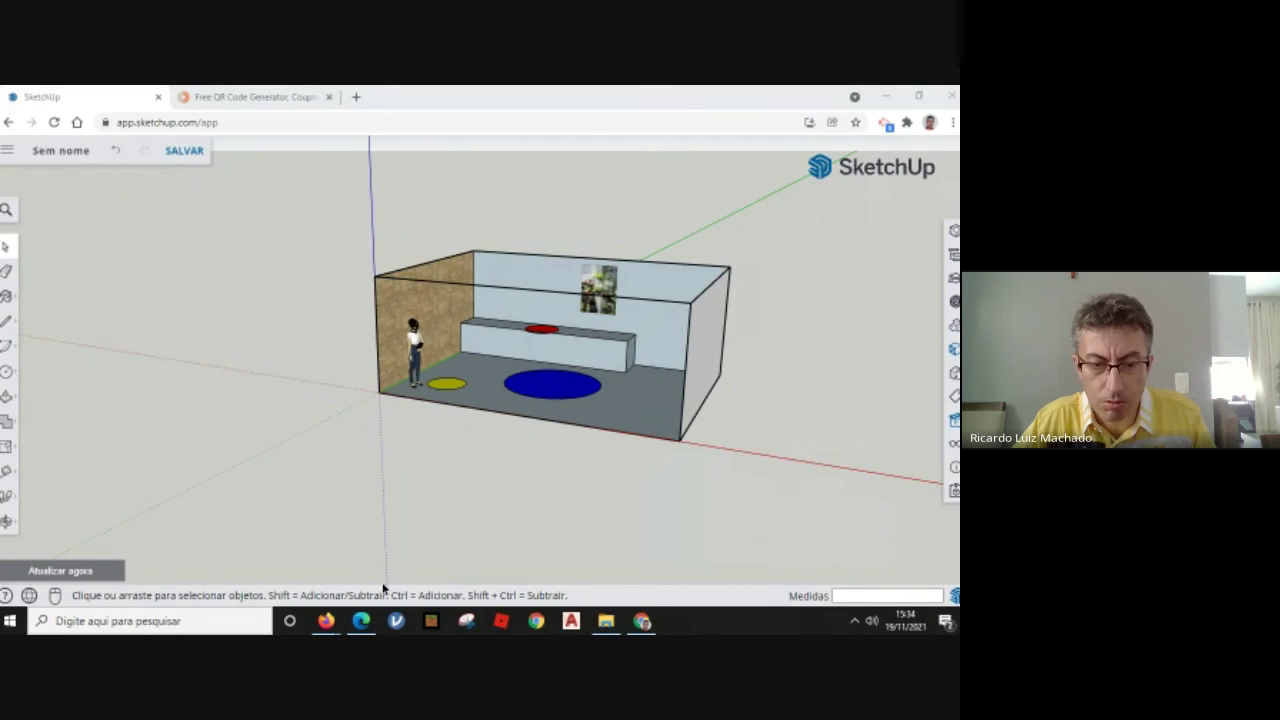
click(230, 620)
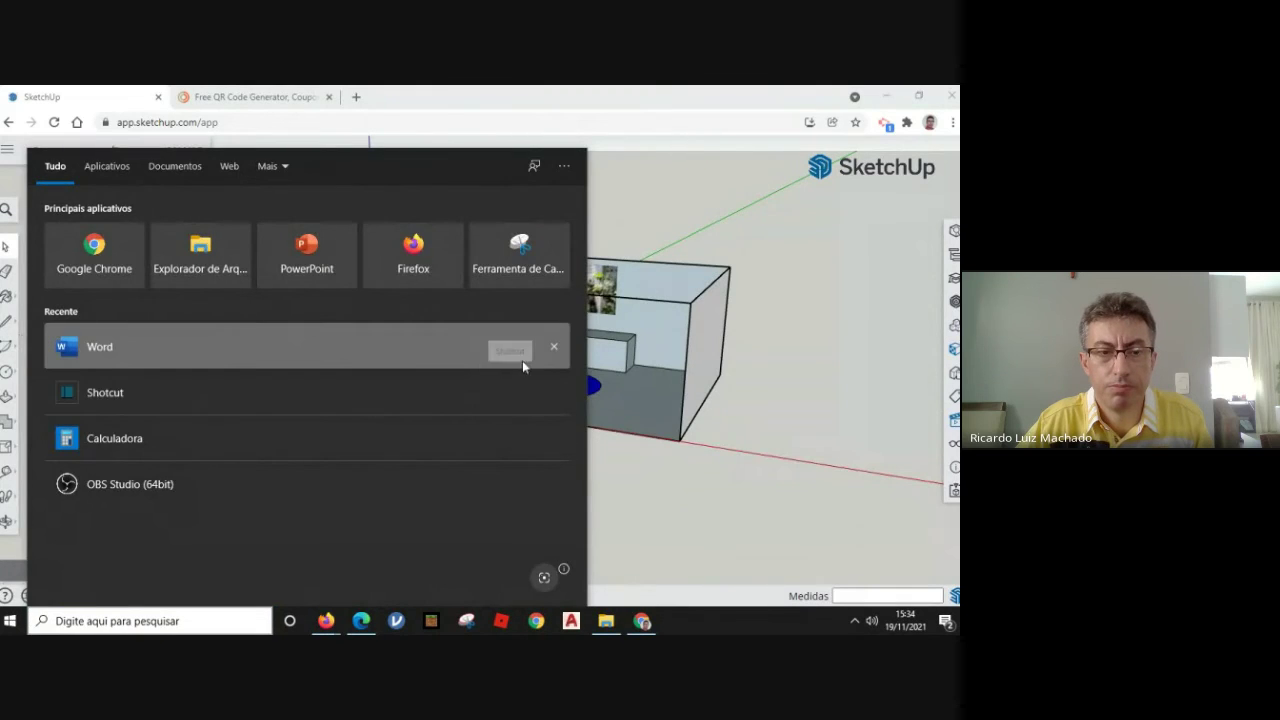
key(Escape)
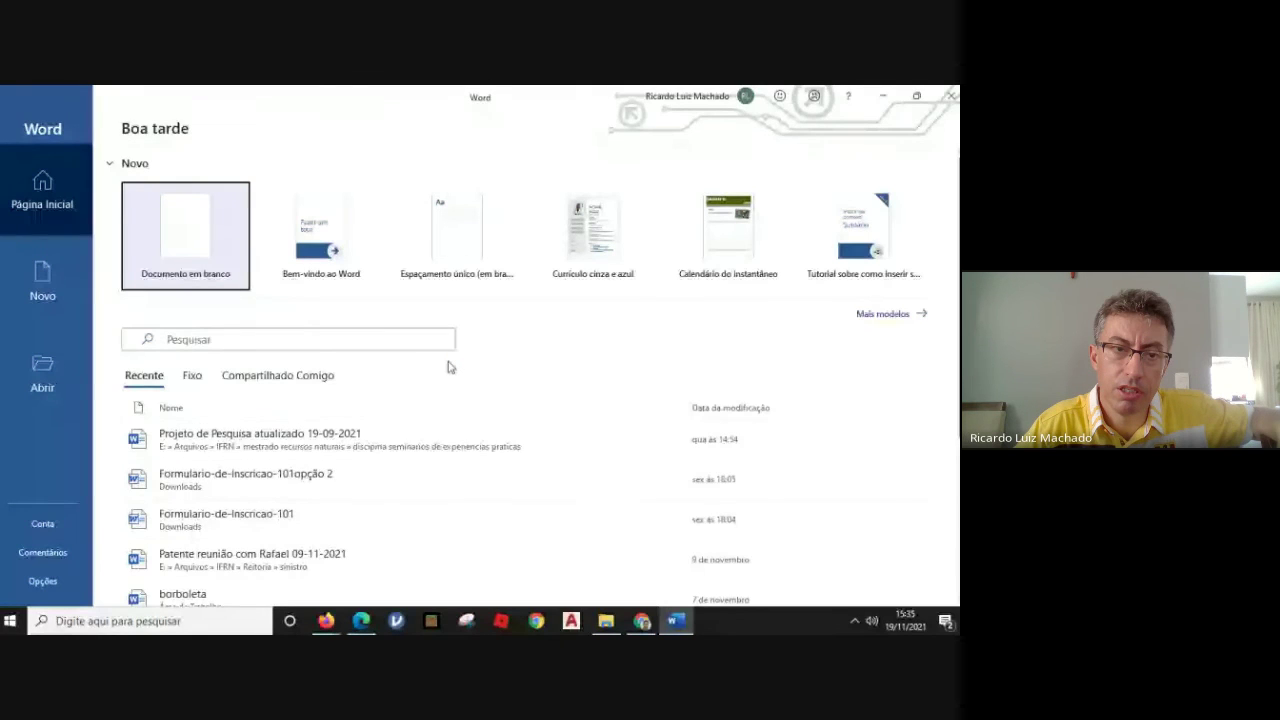
click(186, 232)
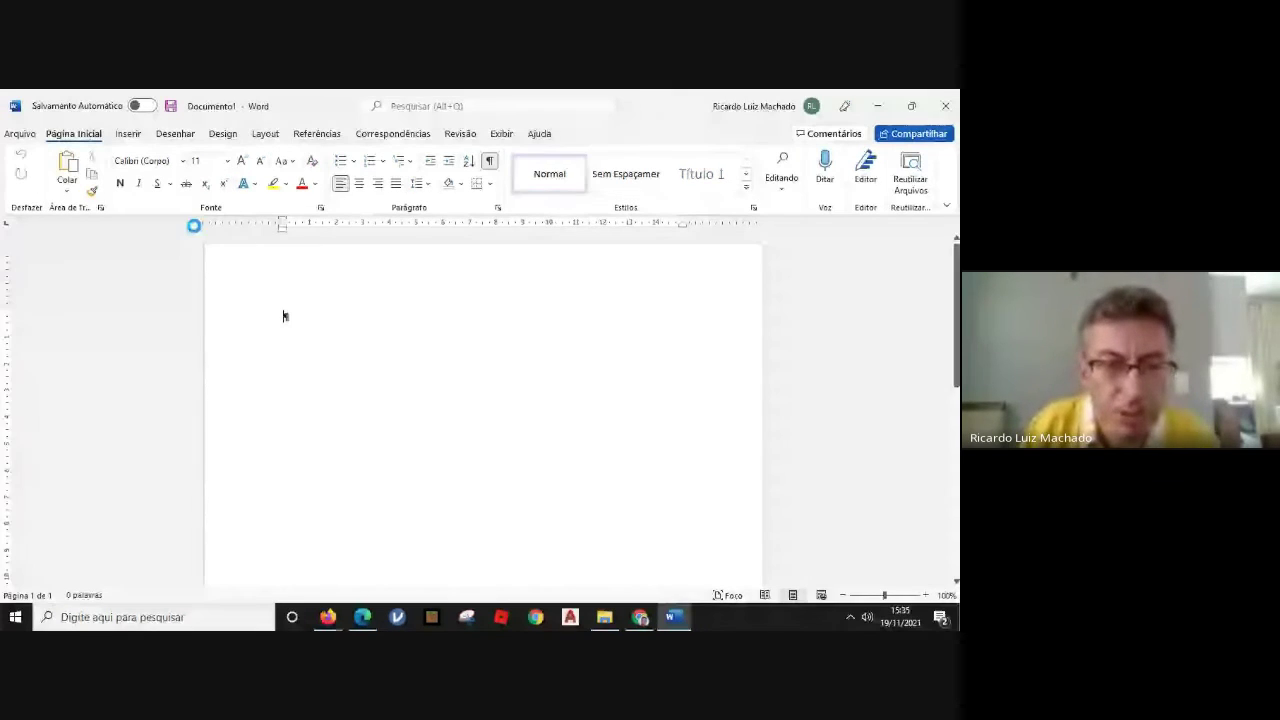
key(ctrl+v)
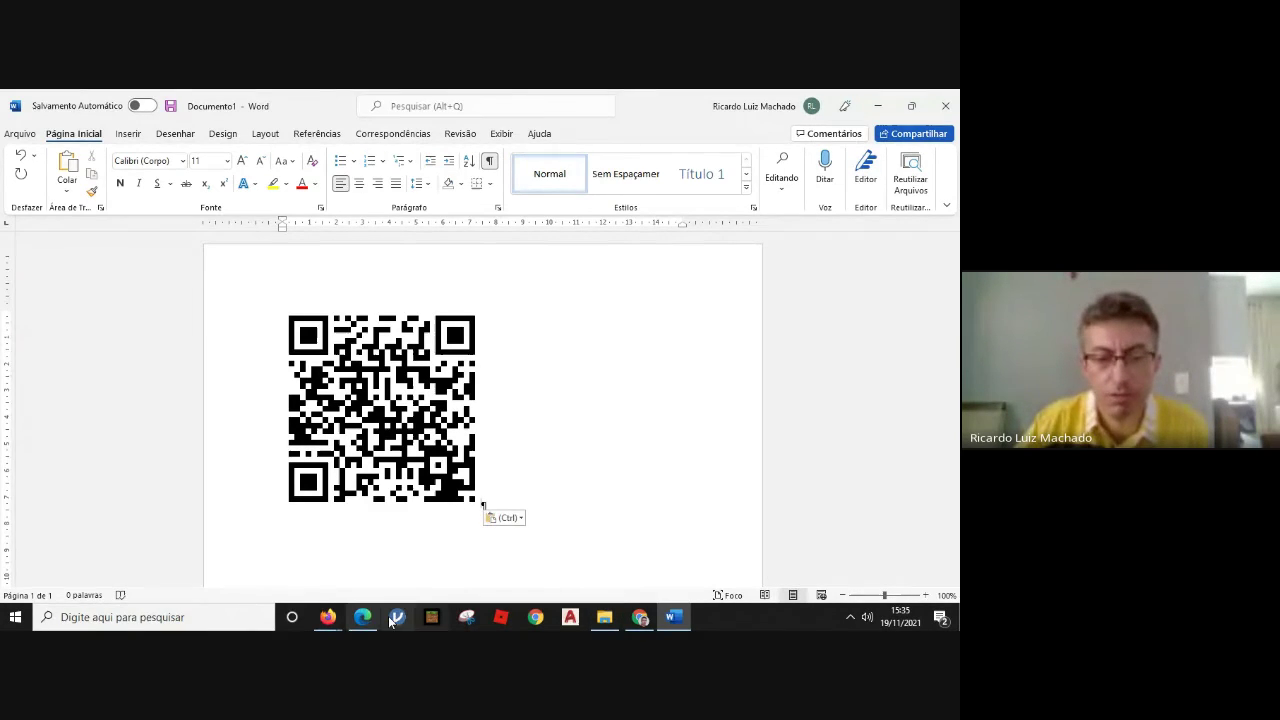
Switch to Firefox and show the Google Meet call "Aula Síncrona Introdução à Segurança".
mouse_move(329, 619)
click(228, 515)
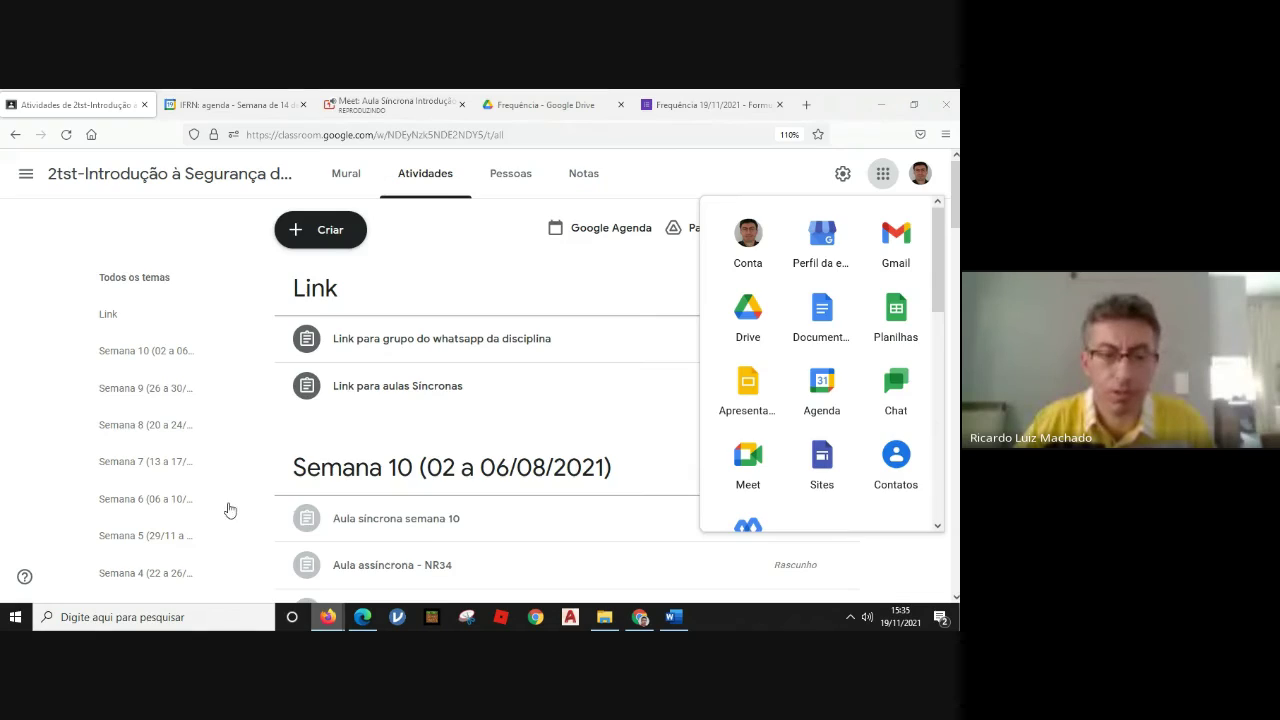
click(390, 106)
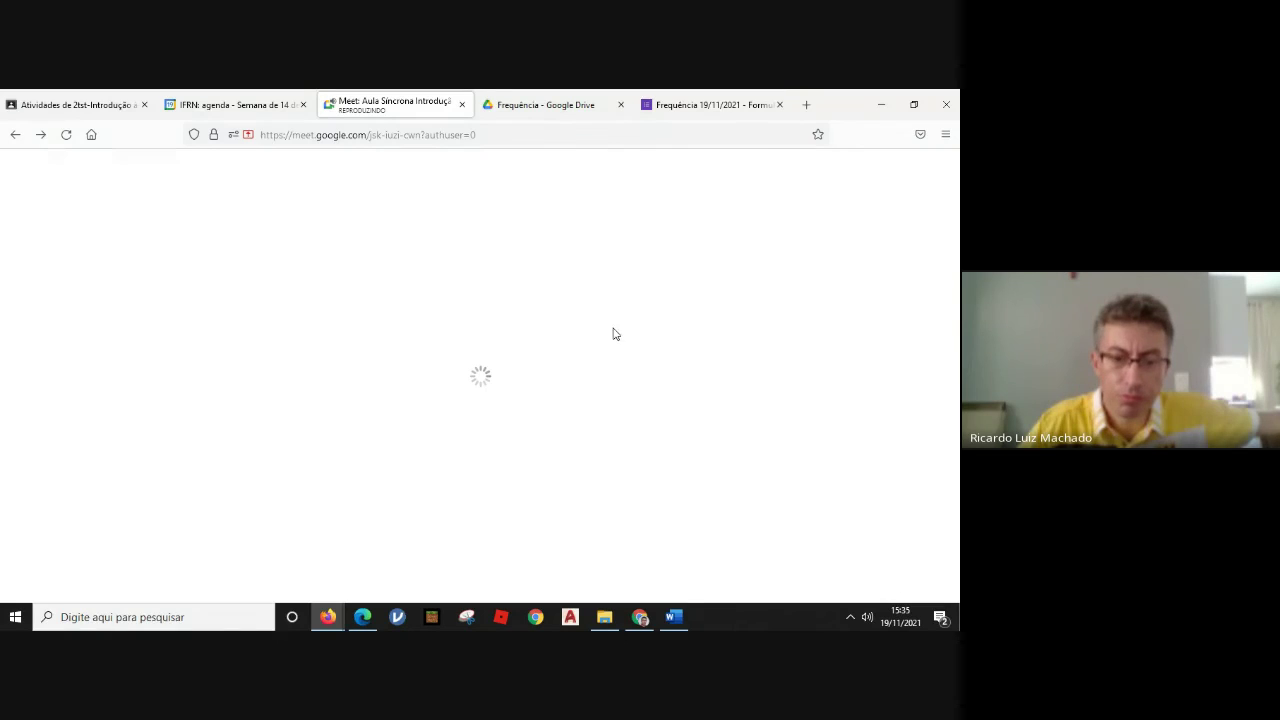
Close the Chrome window with SketchUp and the QR code page, and close the Word document without saving it.
click(638, 620)
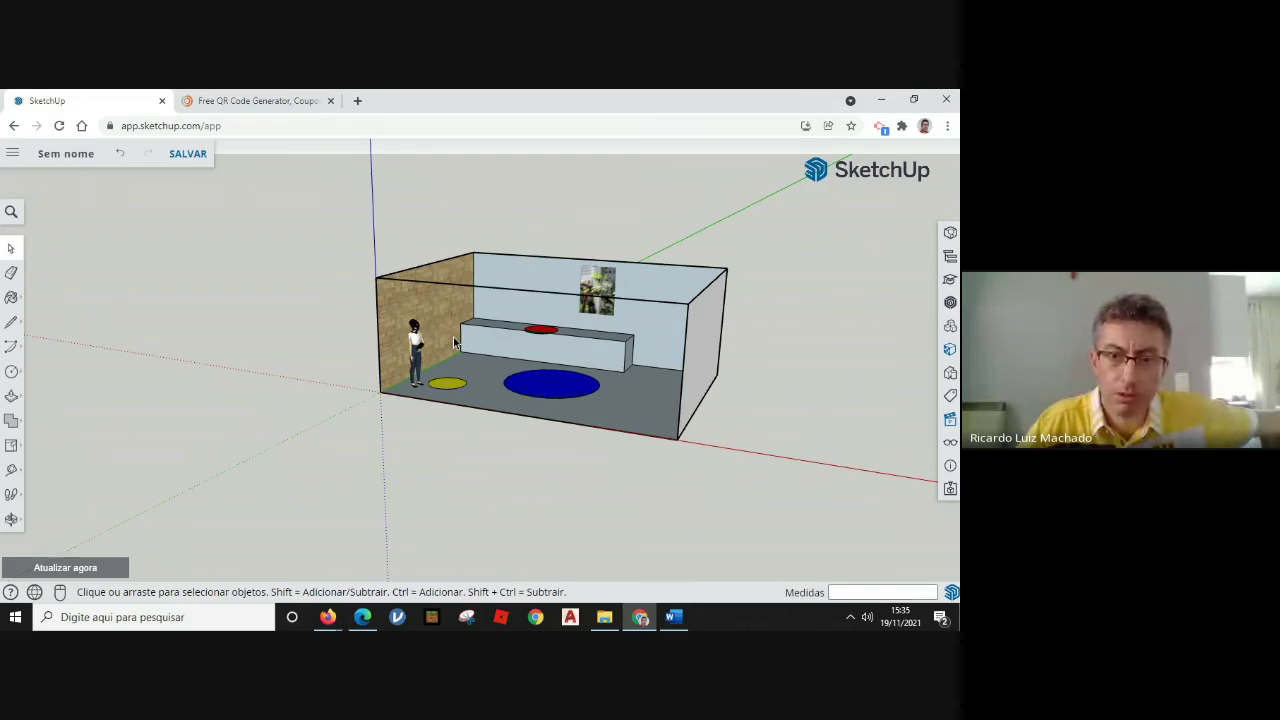
key(alt+F4)
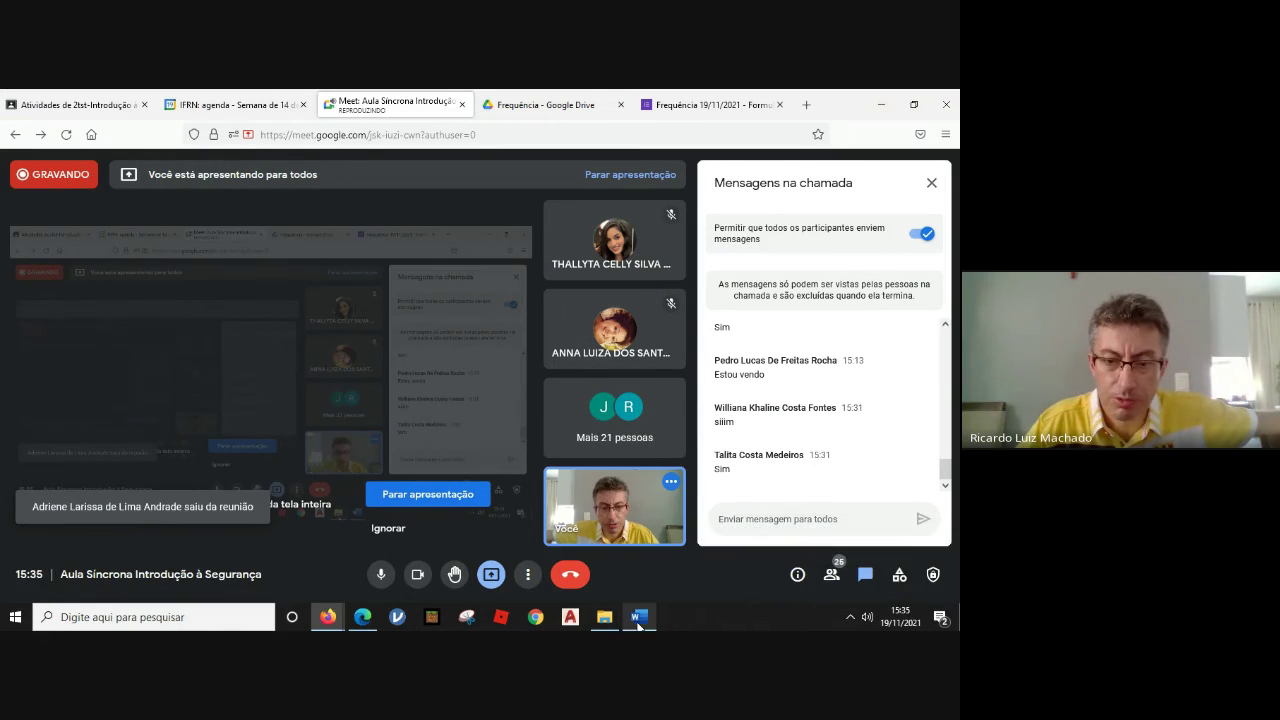
click(637, 620)
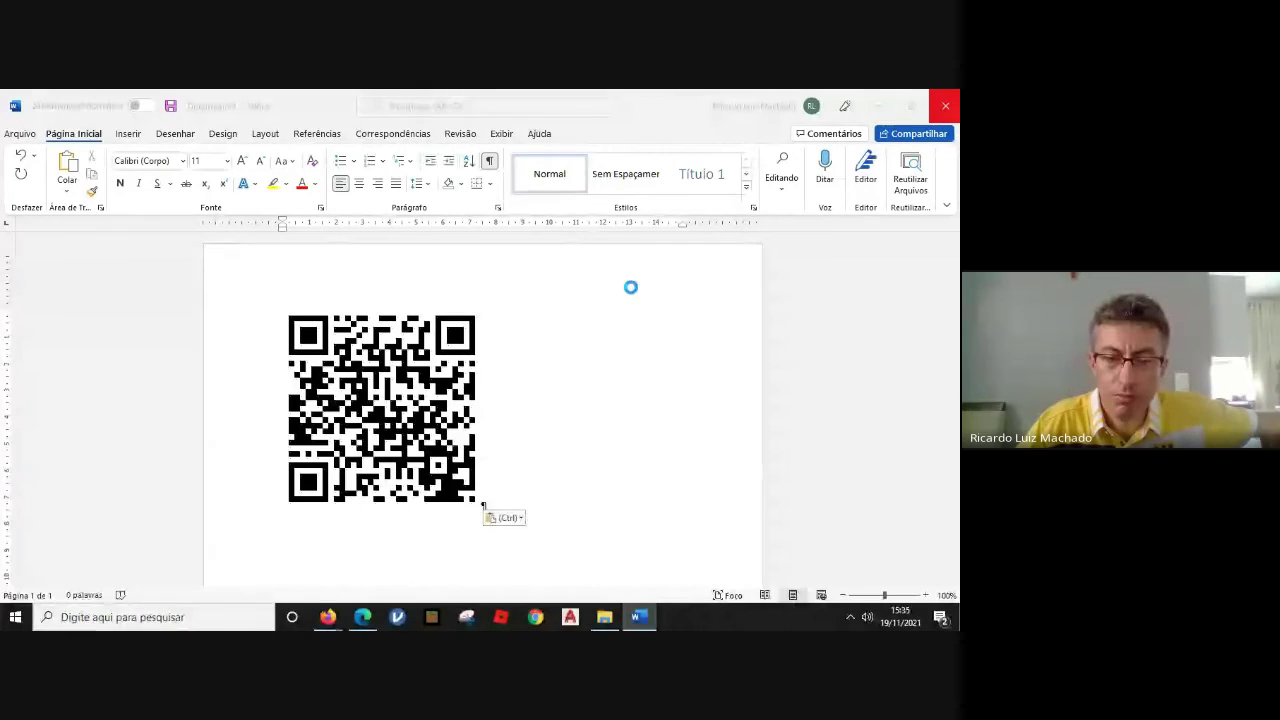
key(alt+F4)
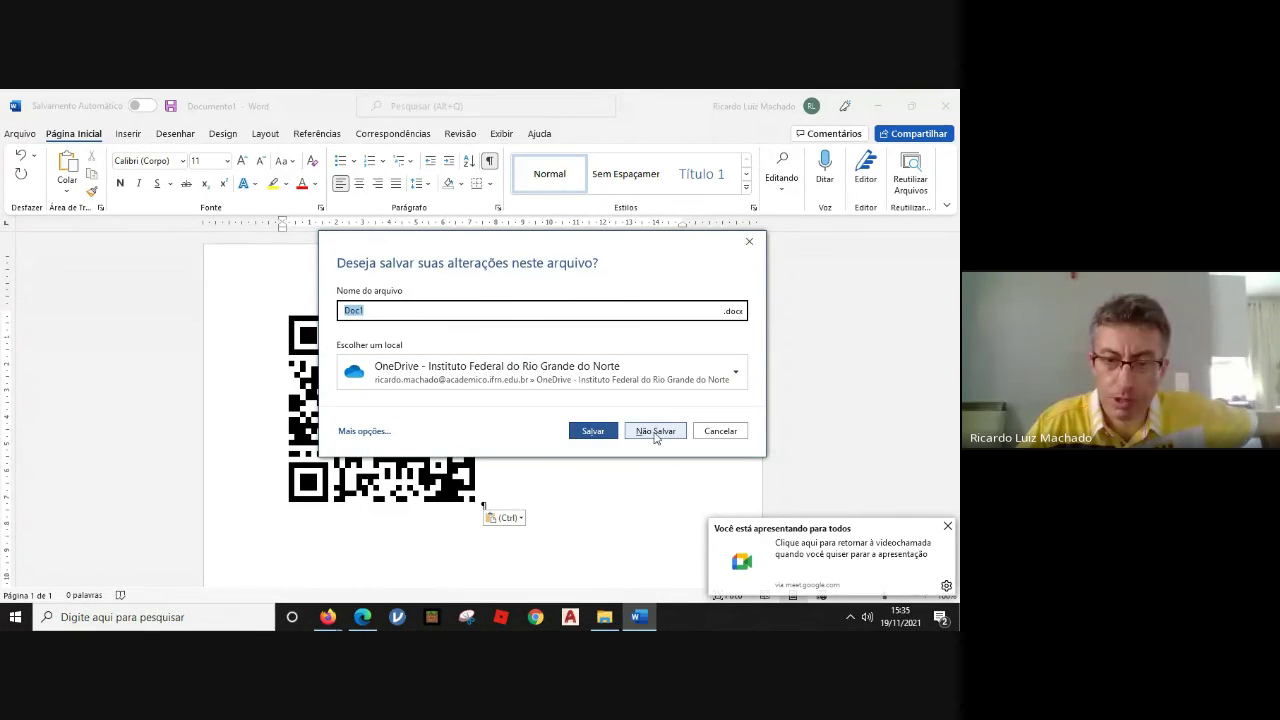
click(655, 431)
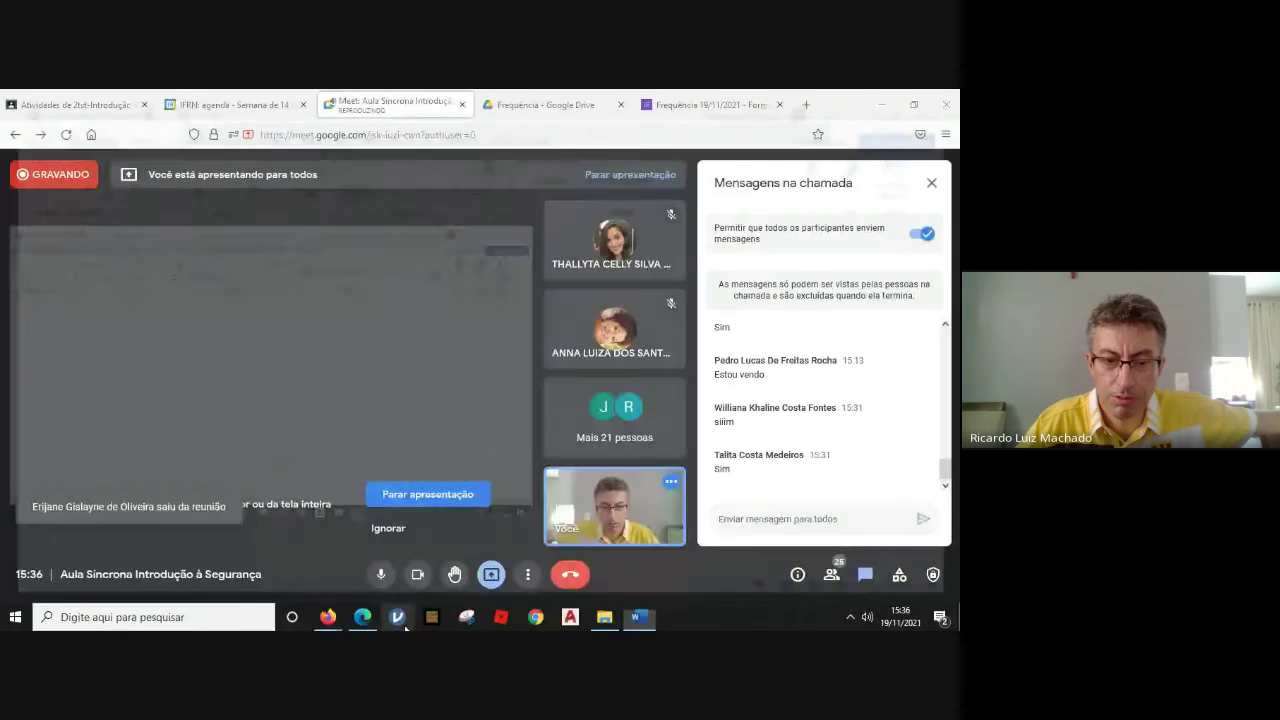
Switch to the Edge window with the course programme PDF and close it to return to the Meet call.
click(362, 617)
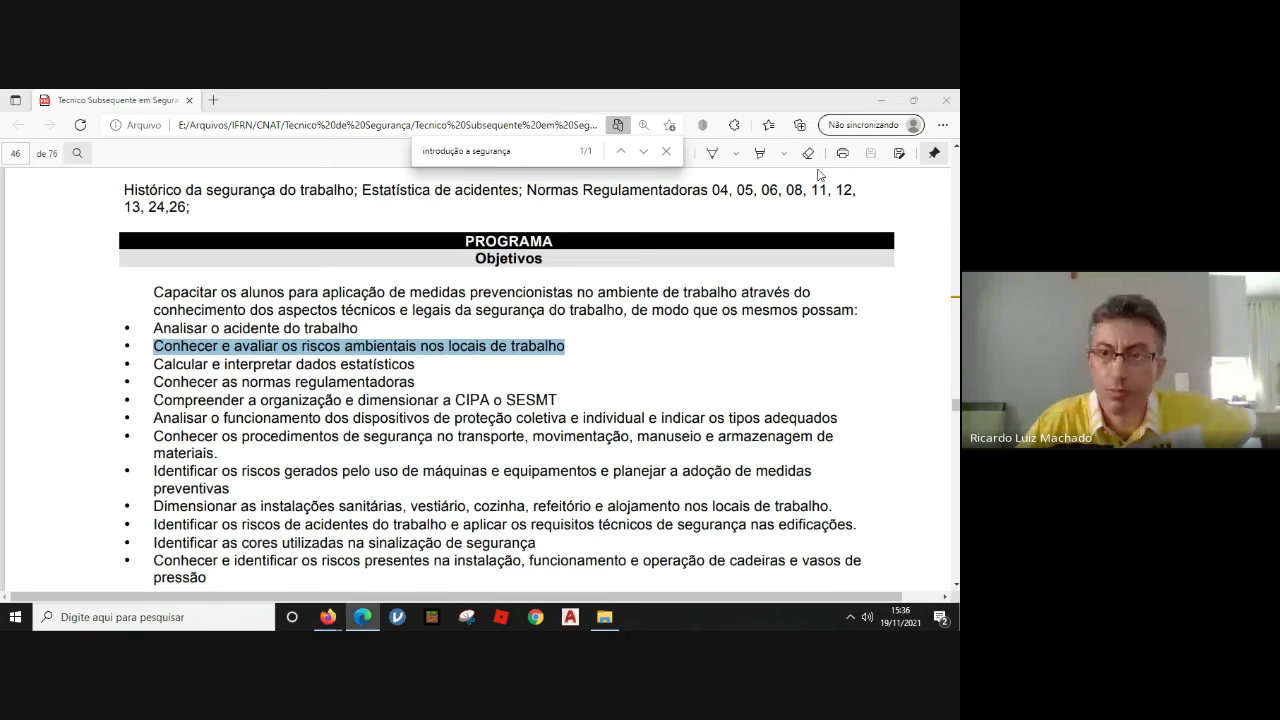
key(alt+Tab)
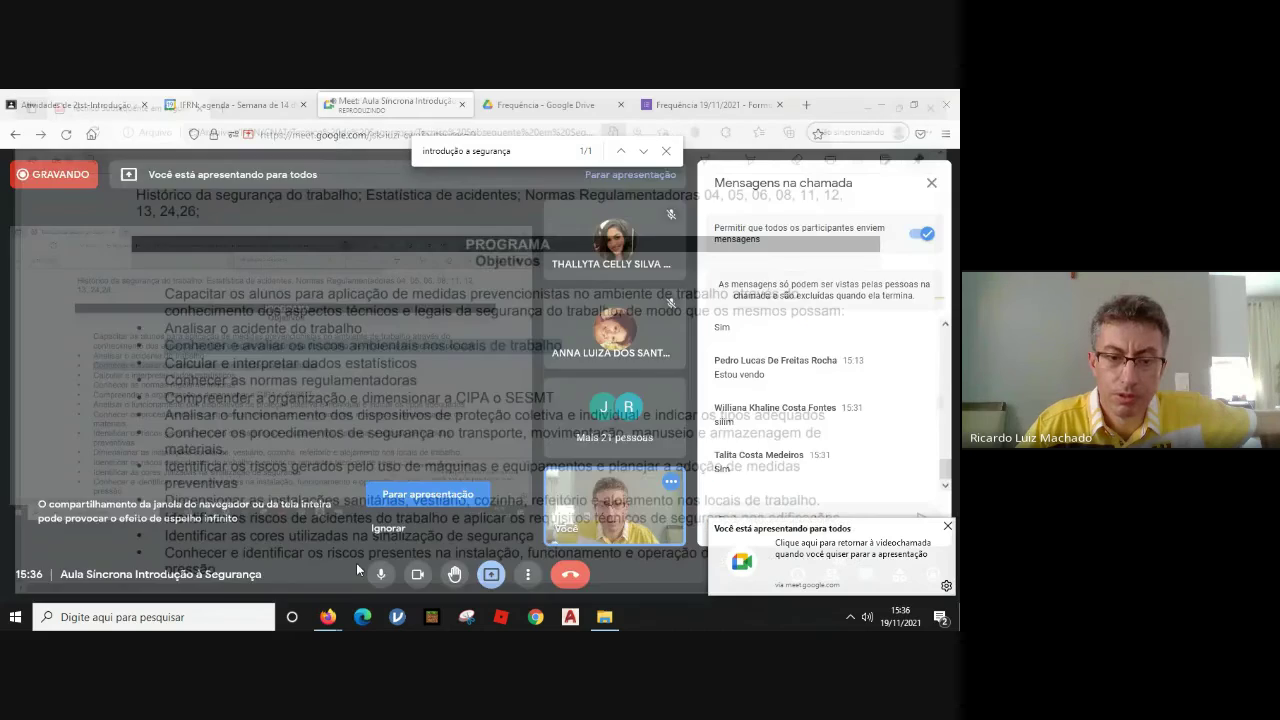